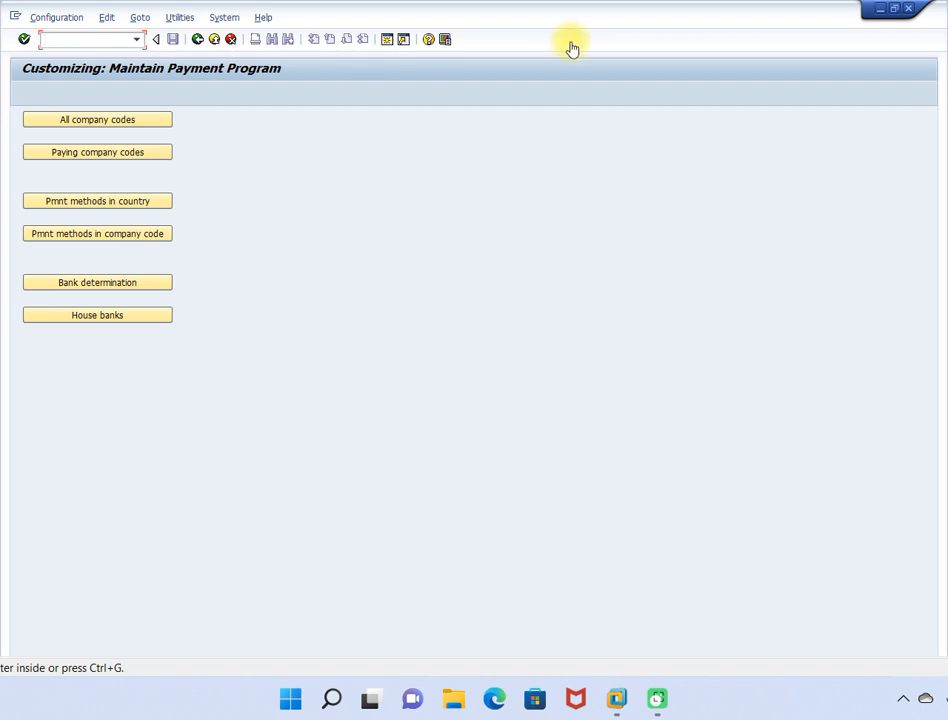
# - Review the country-level settings of India's Cheque payment method, including its payment medium details, and return to the payment program overview
pyautogui.click(114, 201)
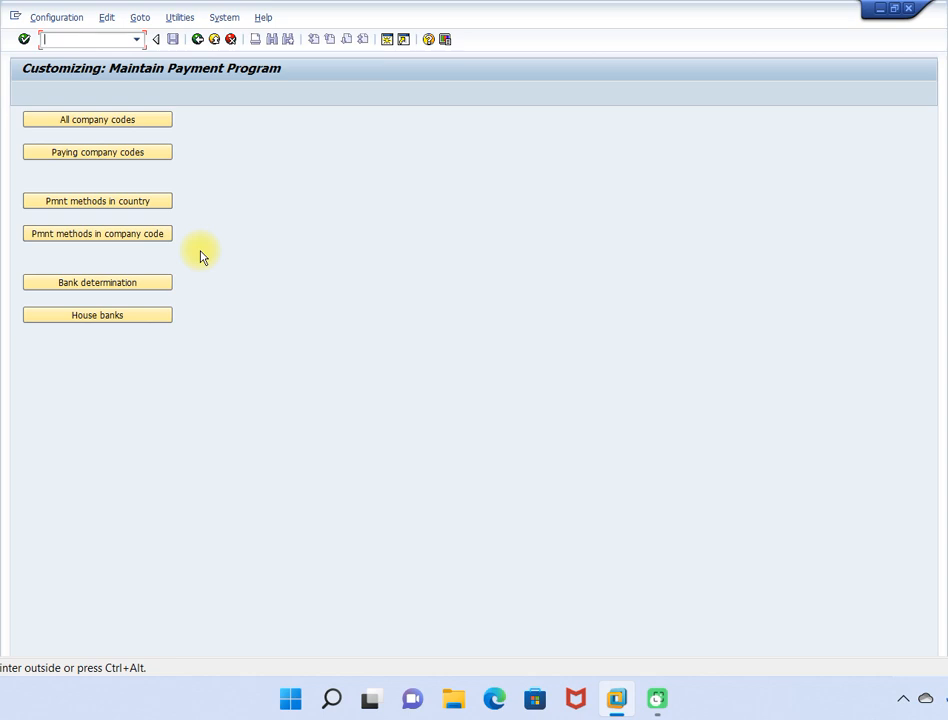
pyautogui.click(121, 204)
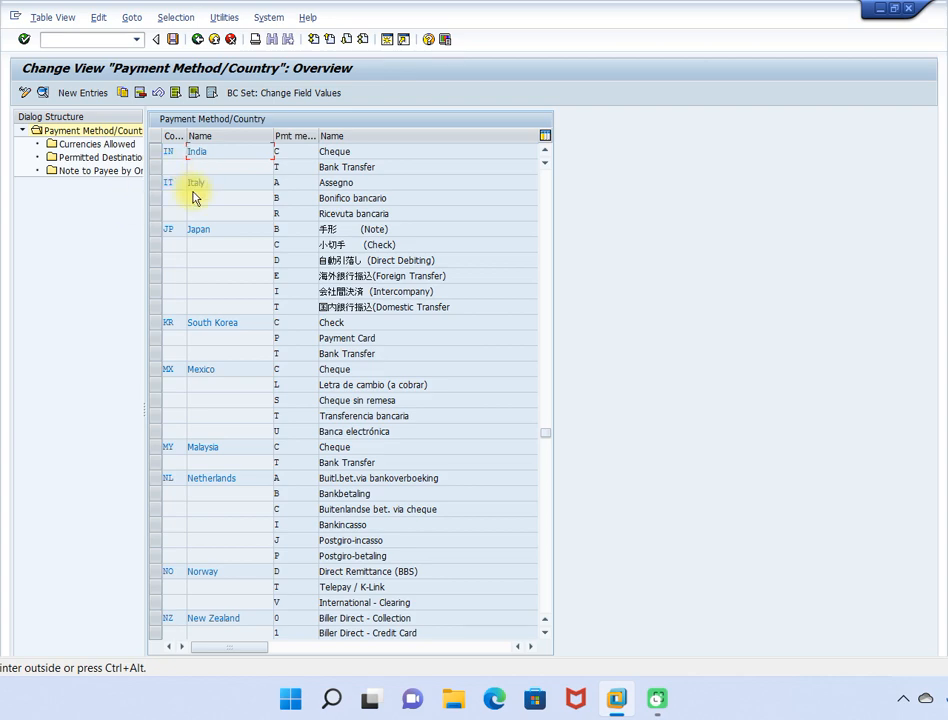
pyautogui.click(155, 152)
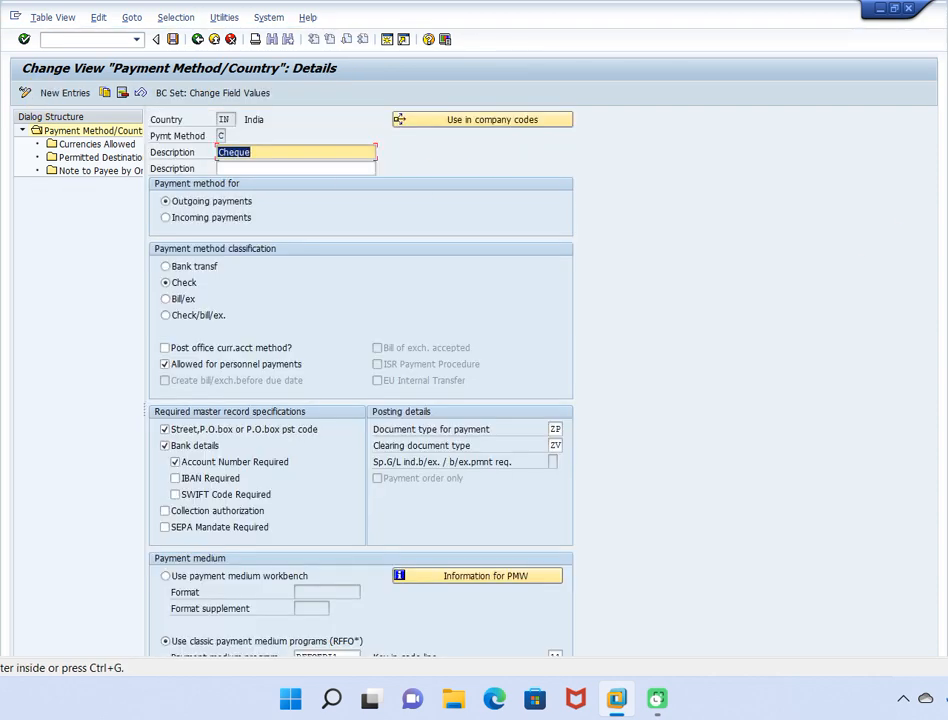
pyautogui.scroll(-2, 474, 328)
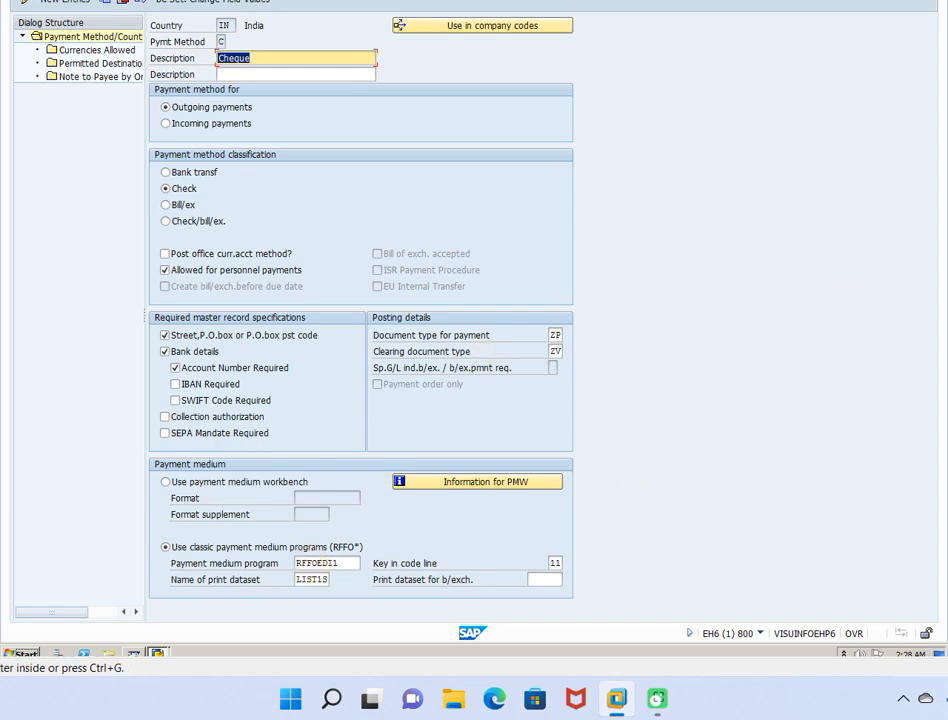
pyautogui.scroll(1, 474, 328)
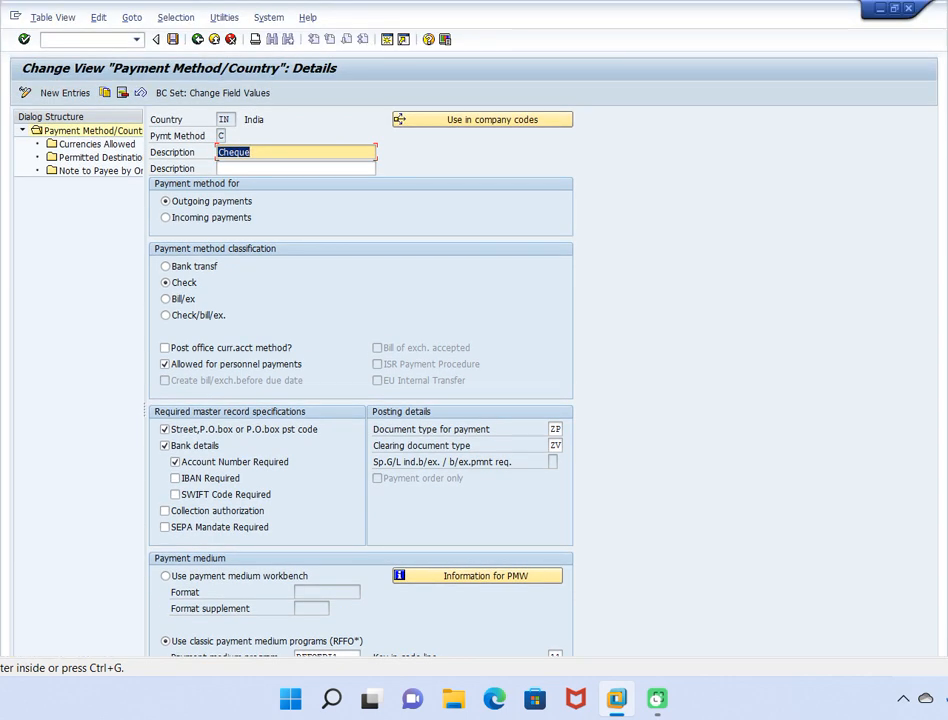
pyautogui.click(197, 39)
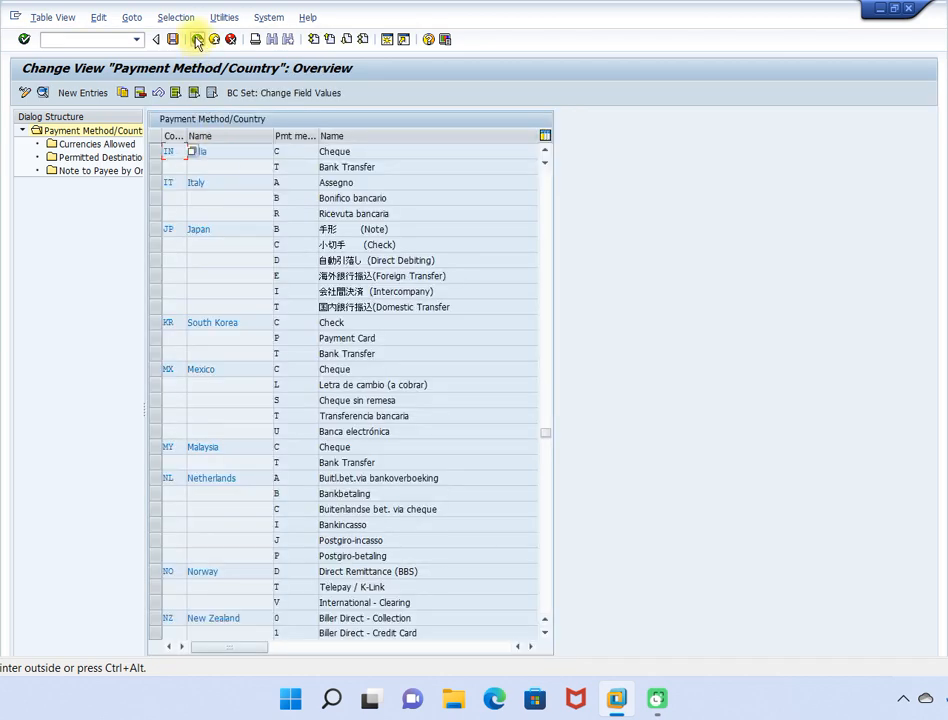
pyautogui.click(198, 39)
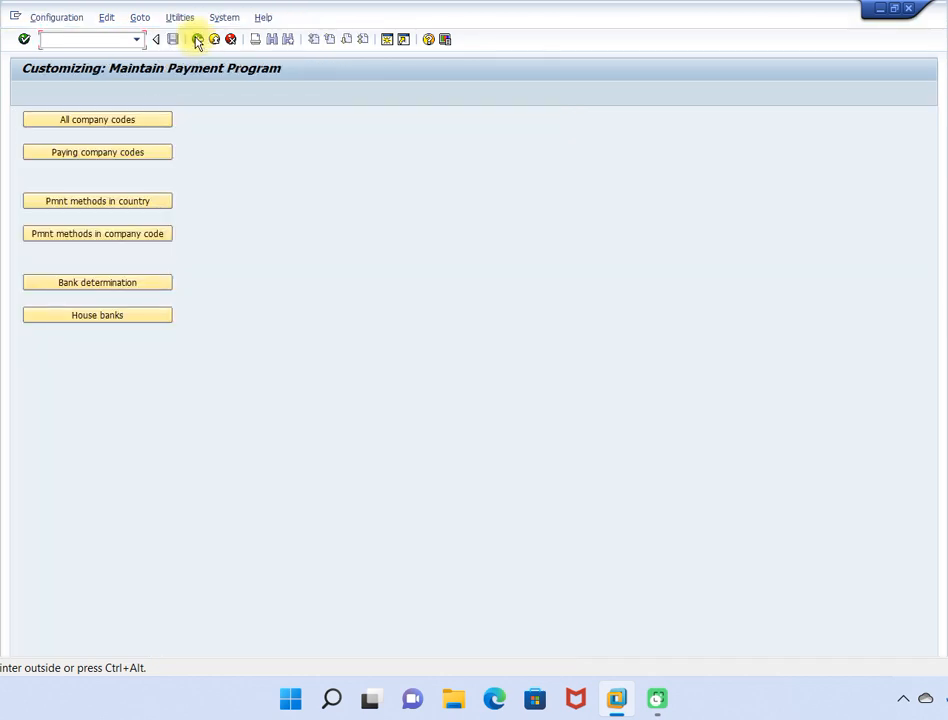
# - Review the Cheque payment method of company code 2104, including its form data and payment advice control, and return to the overview
pyautogui.click(105, 238)
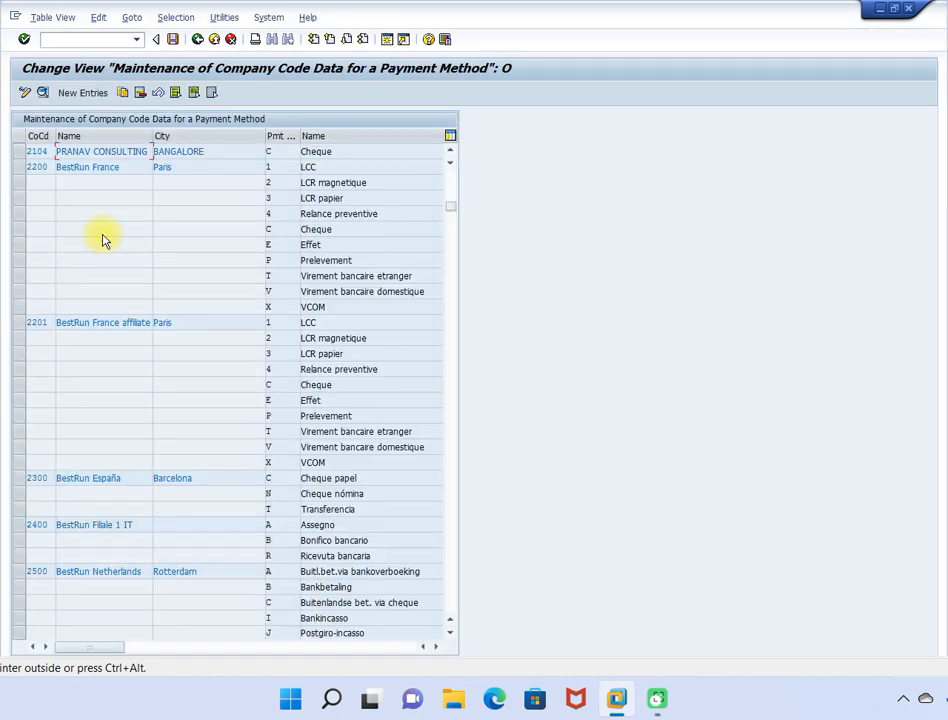
pyautogui.click(17, 152)
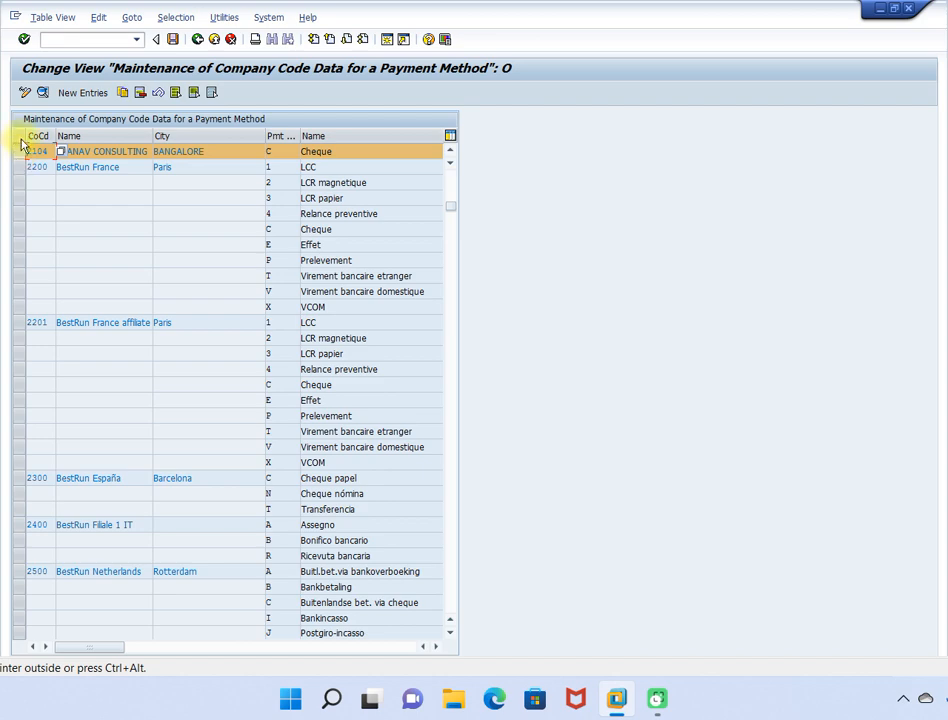
pyautogui.click(42, 93)
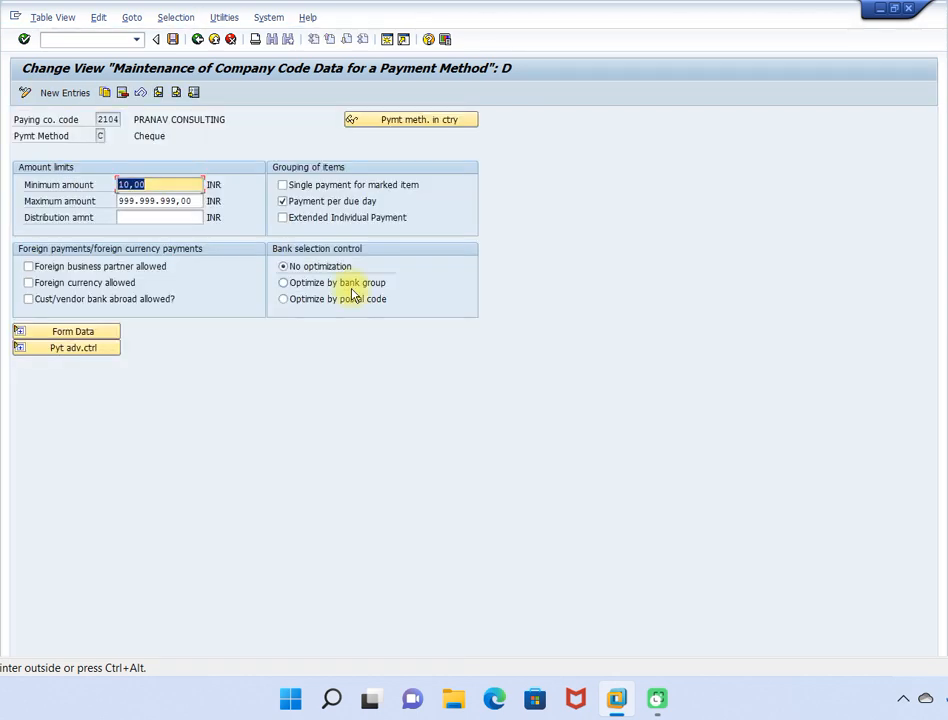
pyautogui.click(97, 332)
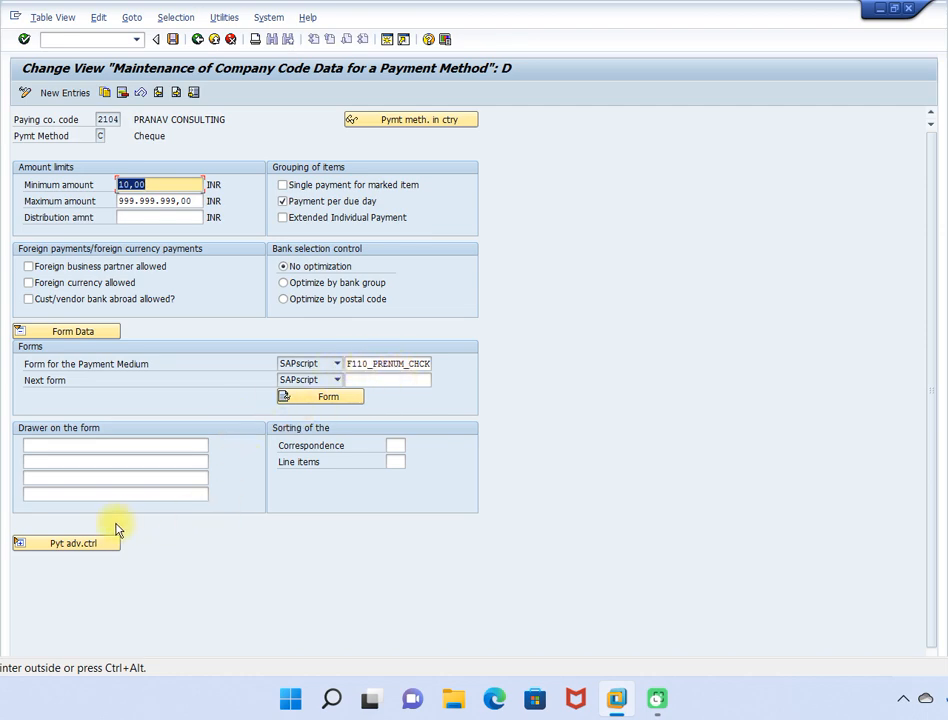
pyautogui.click(84, 543)
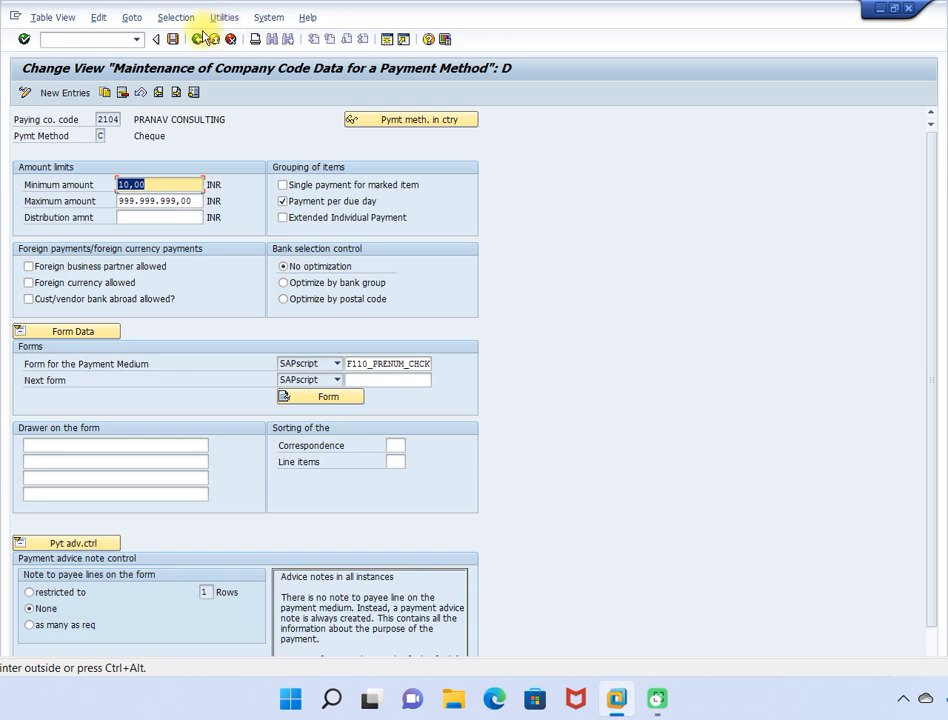
pyautogui.click(198, 38)
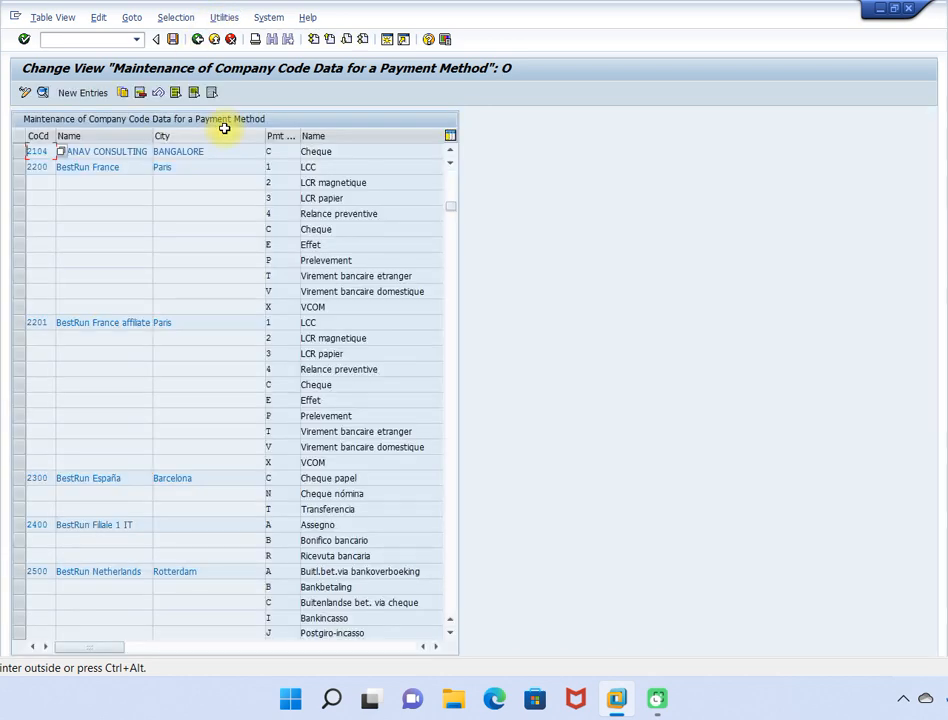
pyautogui.click(197, 38)
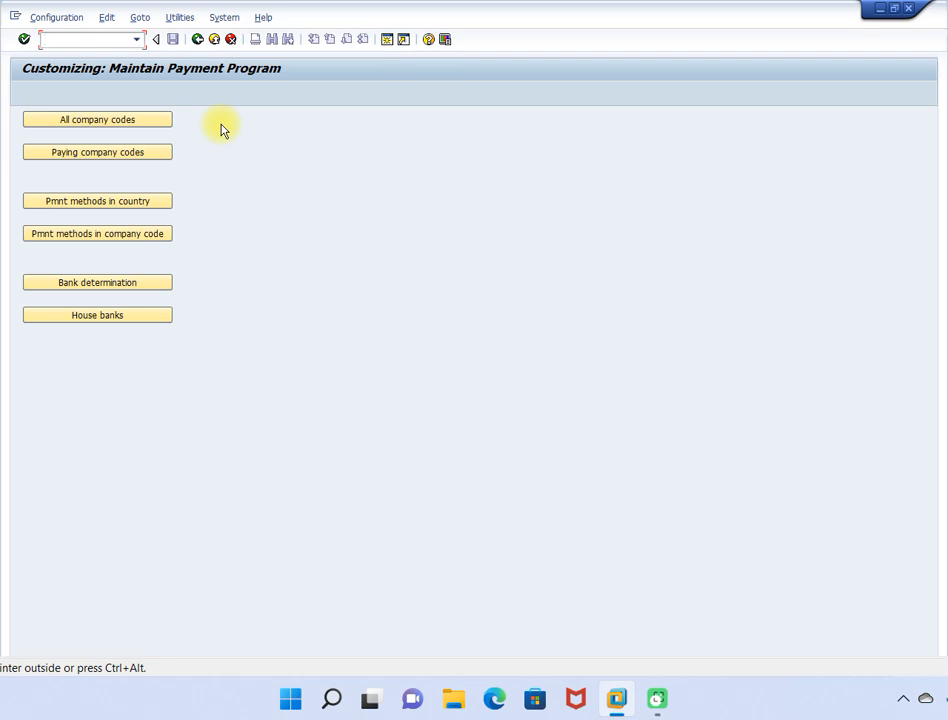
# - Find company code 2104 among the paying company codes and examine its details, including the payment advice and EDI accompanying sheet forms
pyautogui.click(147, 155)
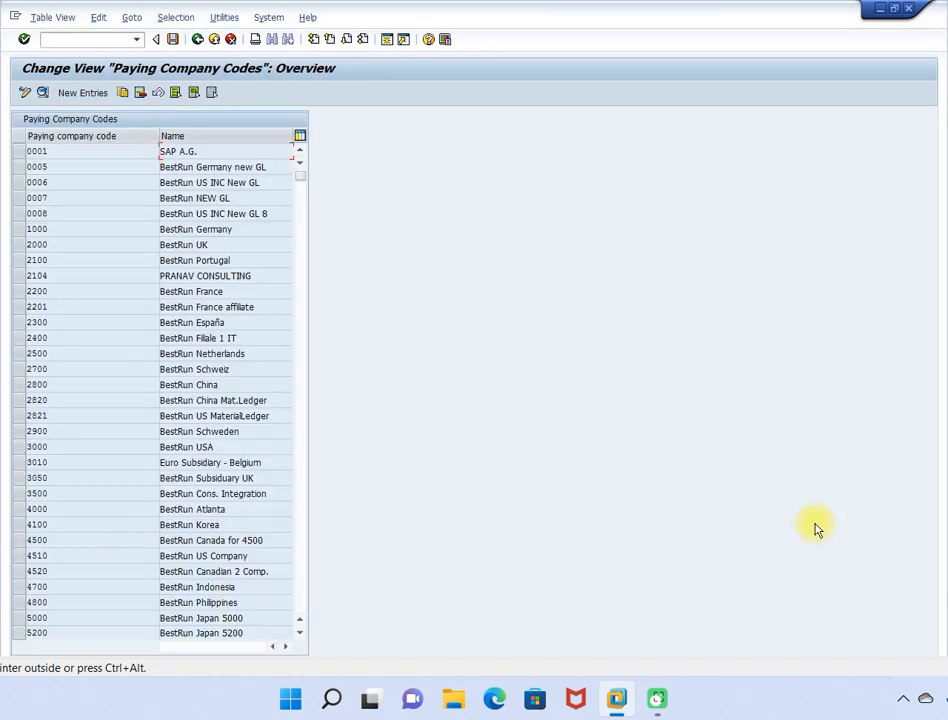
pyautogui.scroll(-3, 474, 328)
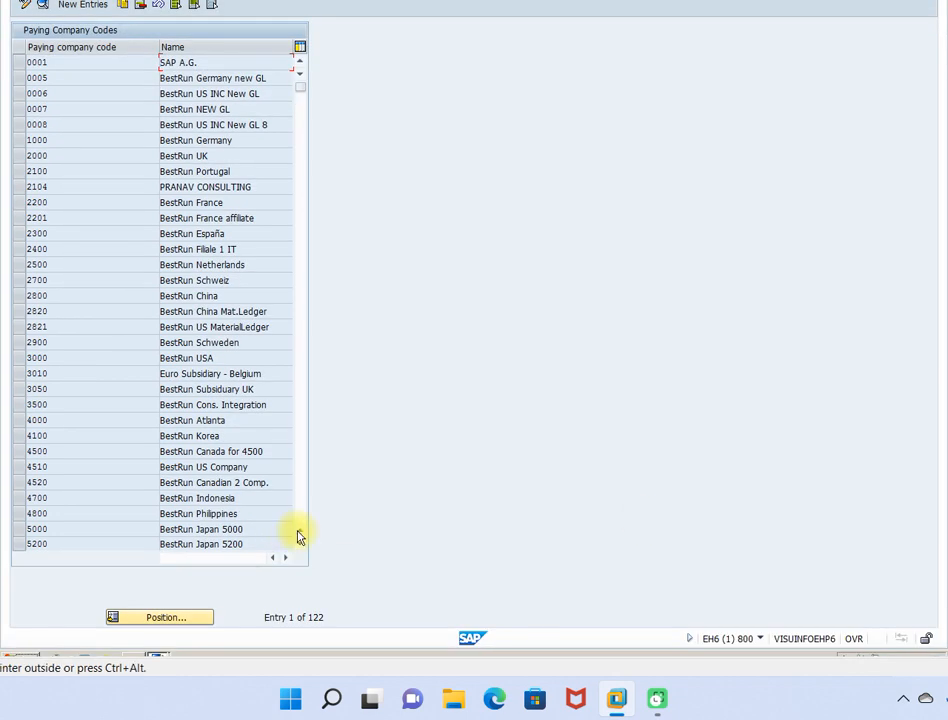
pyautogui.click(168, 619)
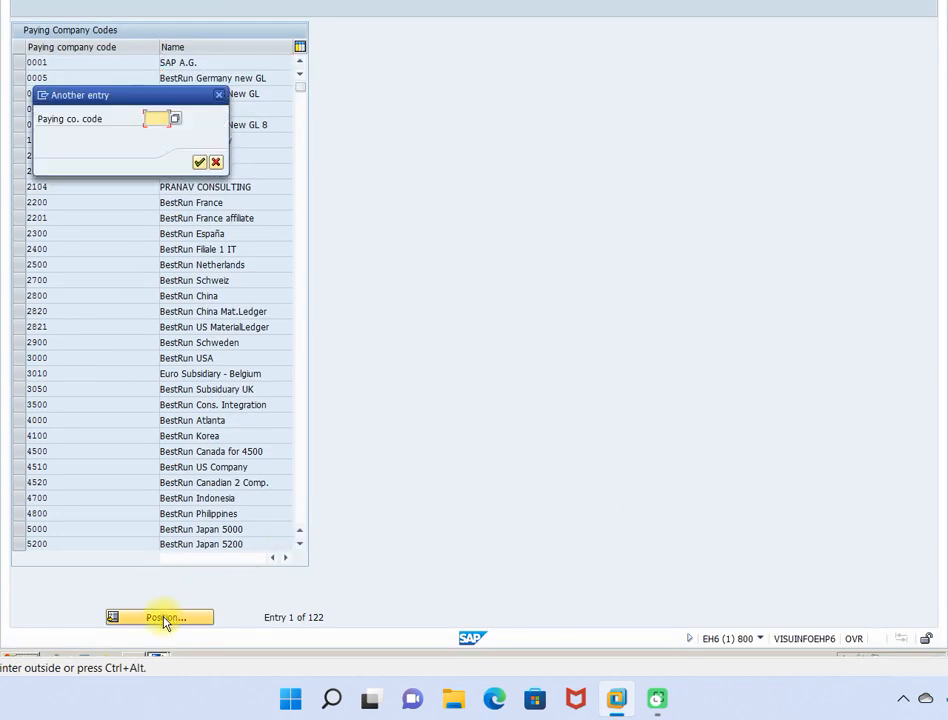
pyautogui.write('2104')
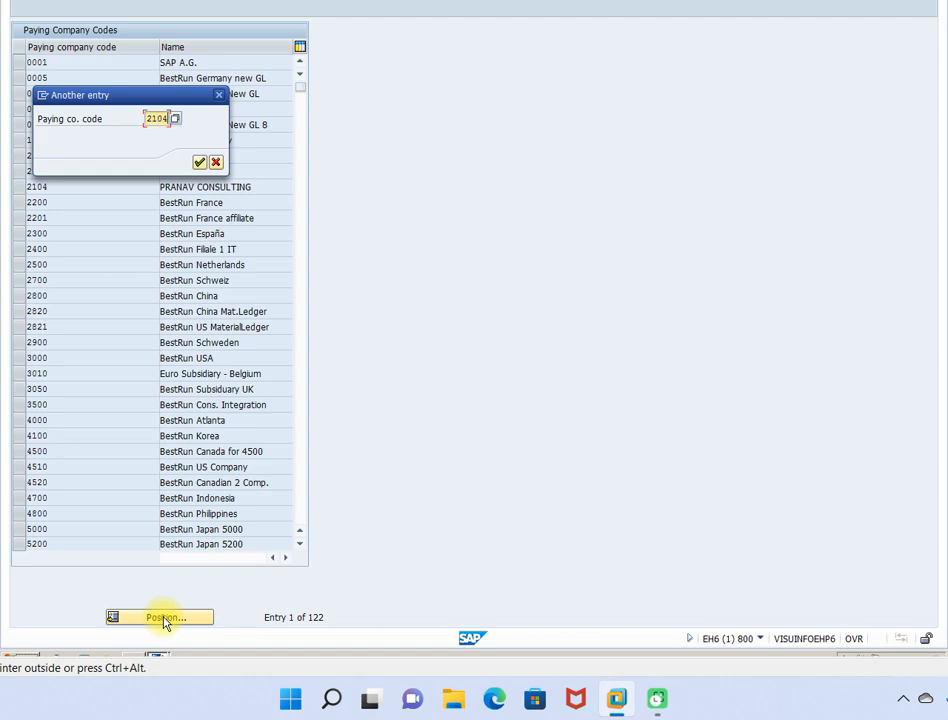
pyautogui.press('Return')
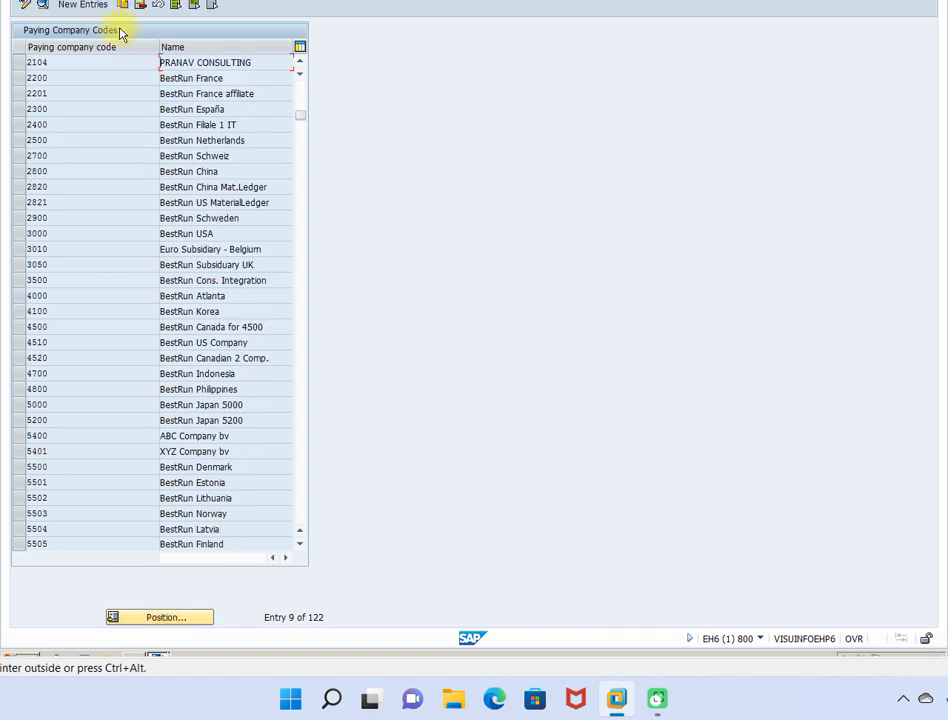
pyautogui.click(19, 63)
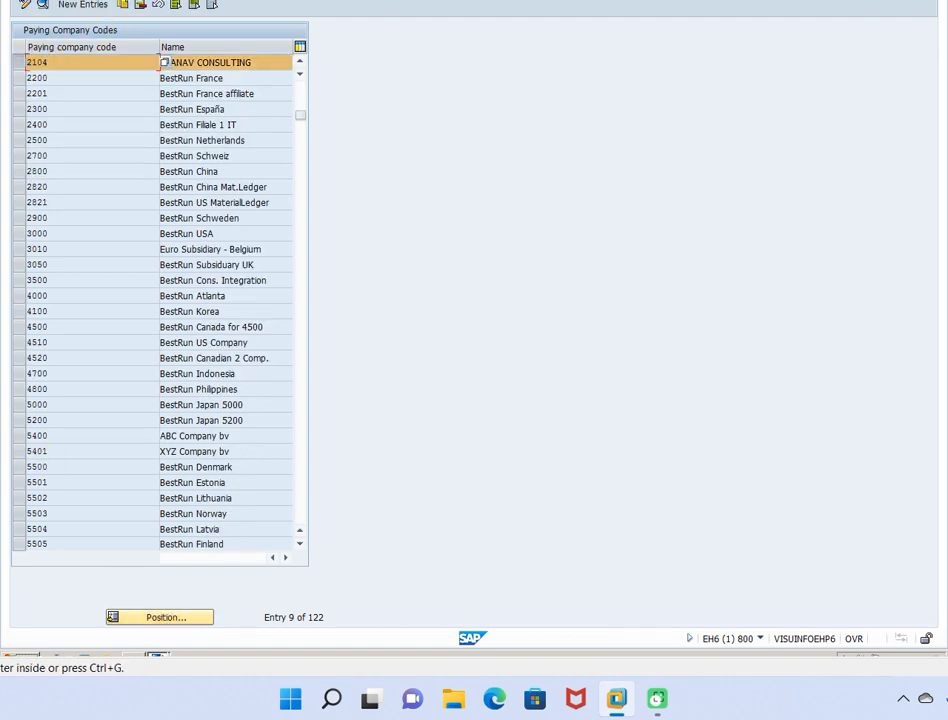
pyautogui.scroll(3, 474, 328)
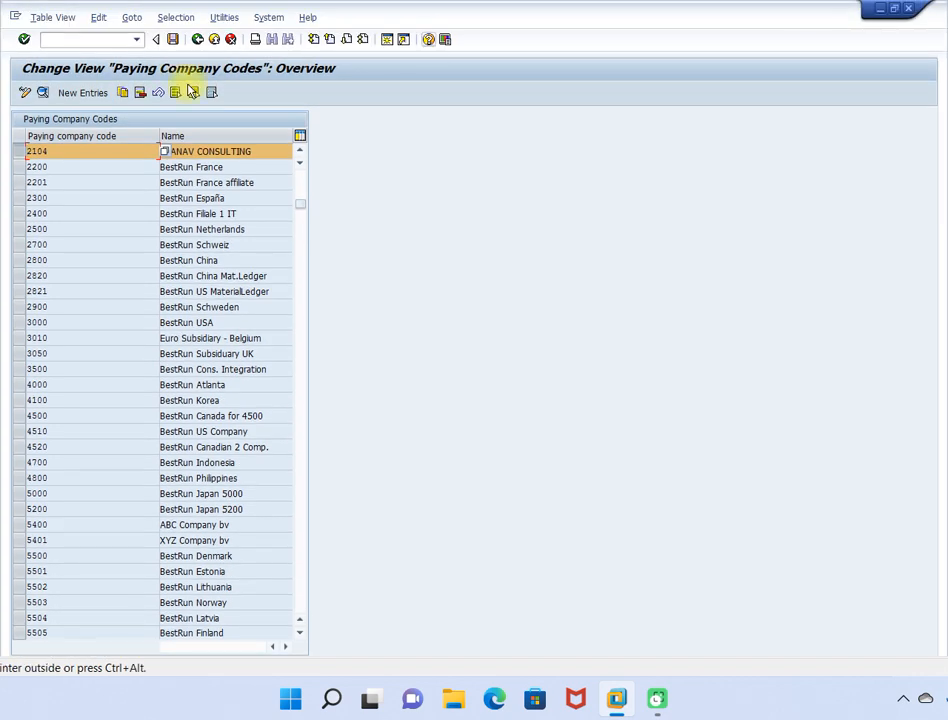
pyautogui.click(40, 94)
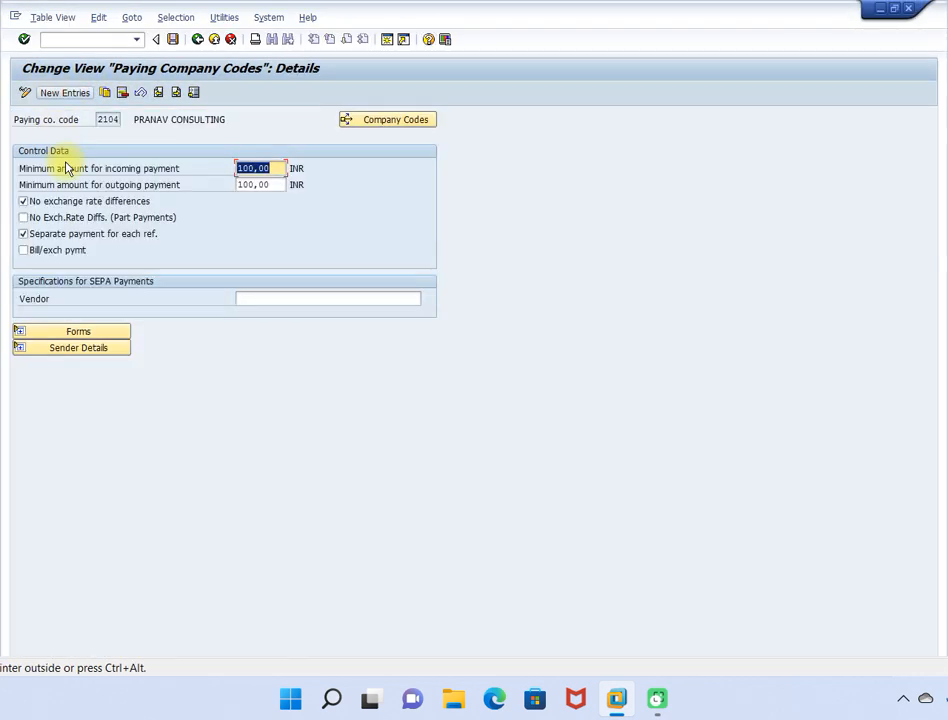
pyautogui.click(48, 334)
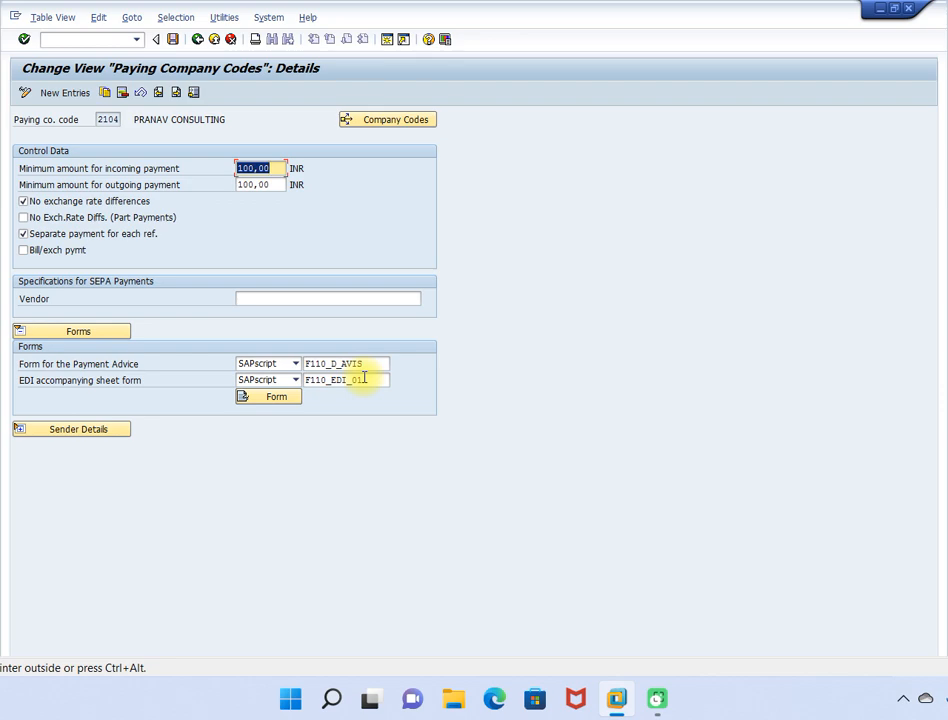
# - Run transaction /nxk02 and open the vendor by its number in company code 2104 with the general Address, Control and Payment transactions data
pyautogui.click(62, 41)
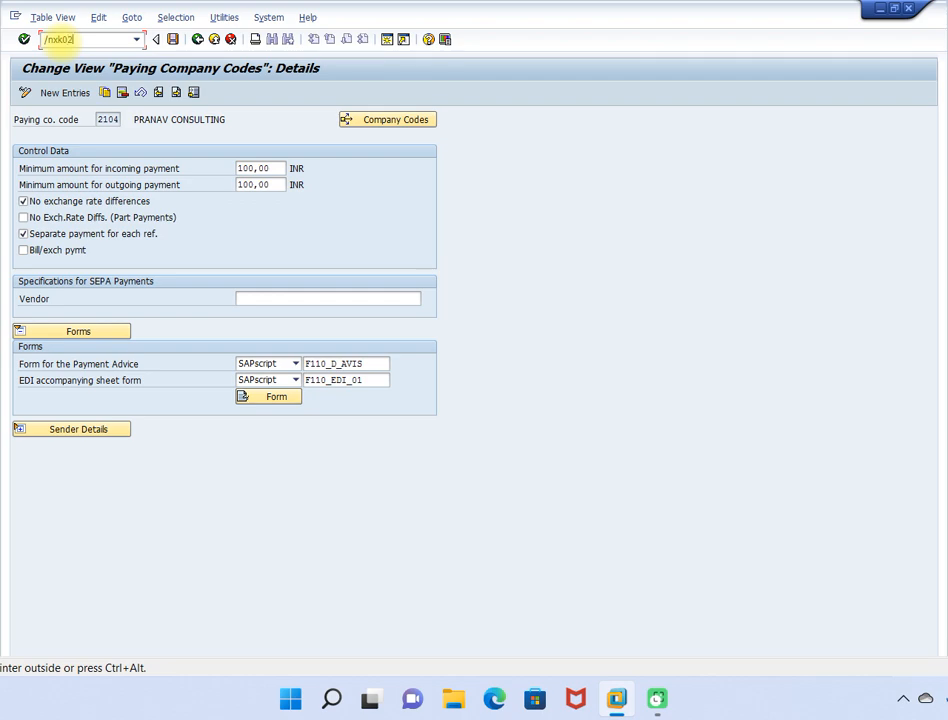
pyautogui.press('Return')
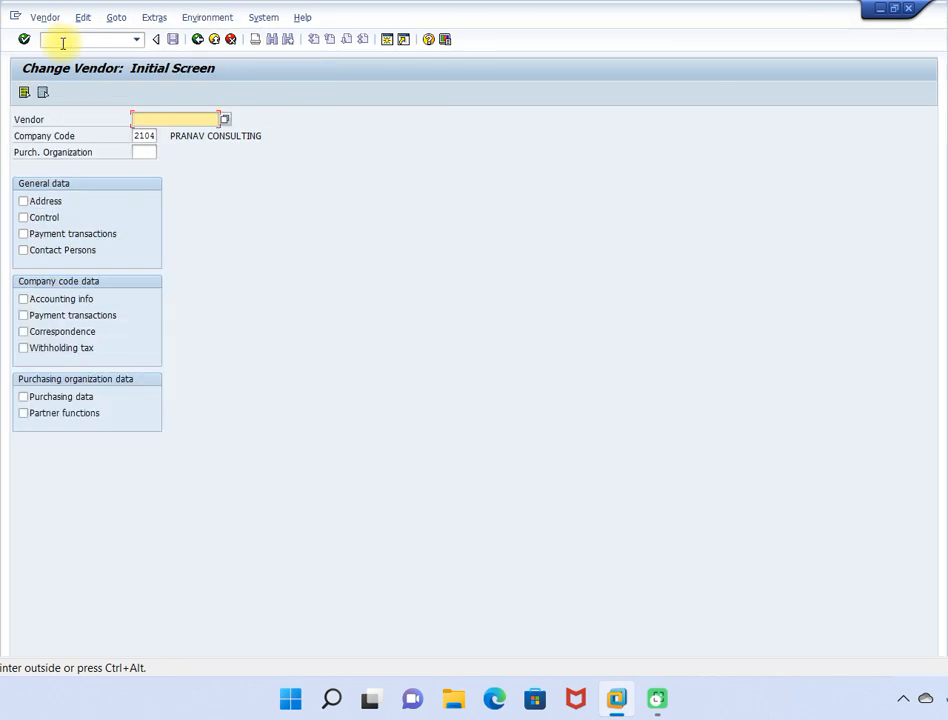
pyautogui.click(159, 138)
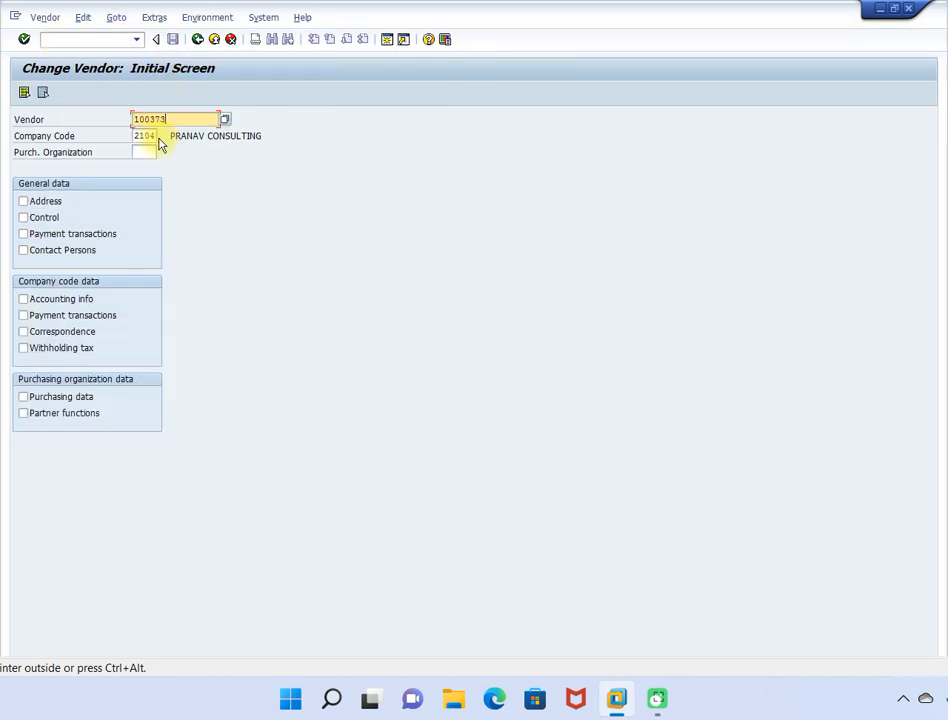
pyautogui.click(23, 201)
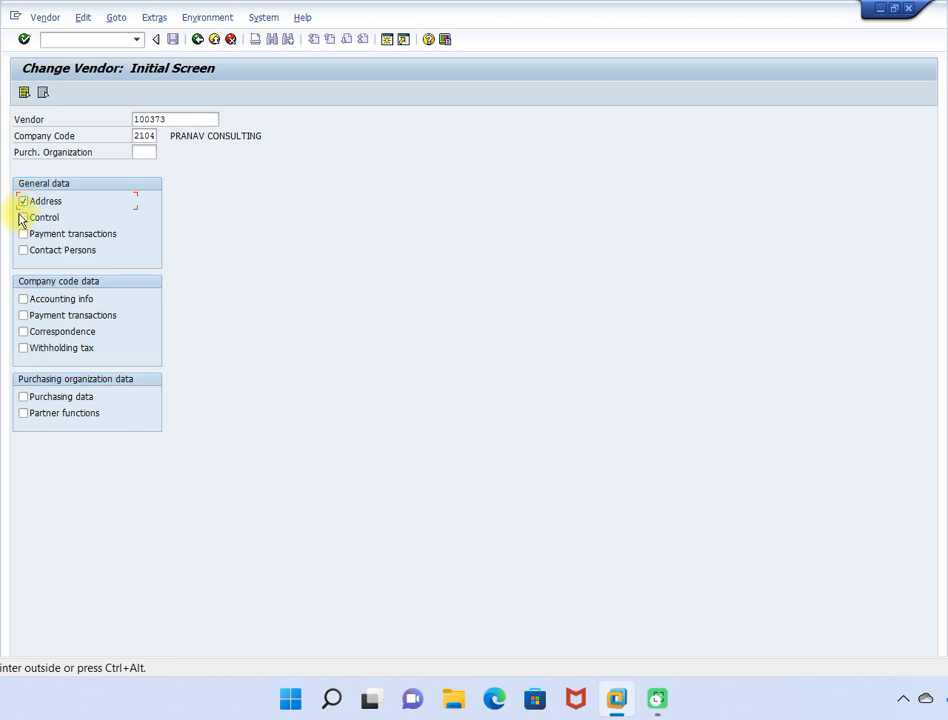
pyautogui.click(22, 217)
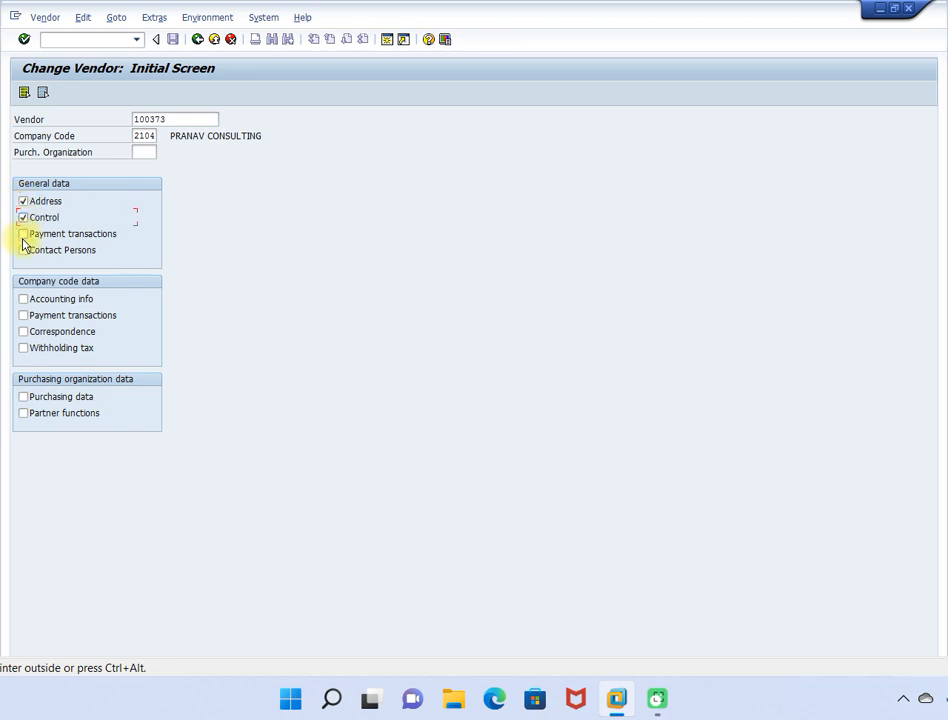
pyautogui.click(23, 234)
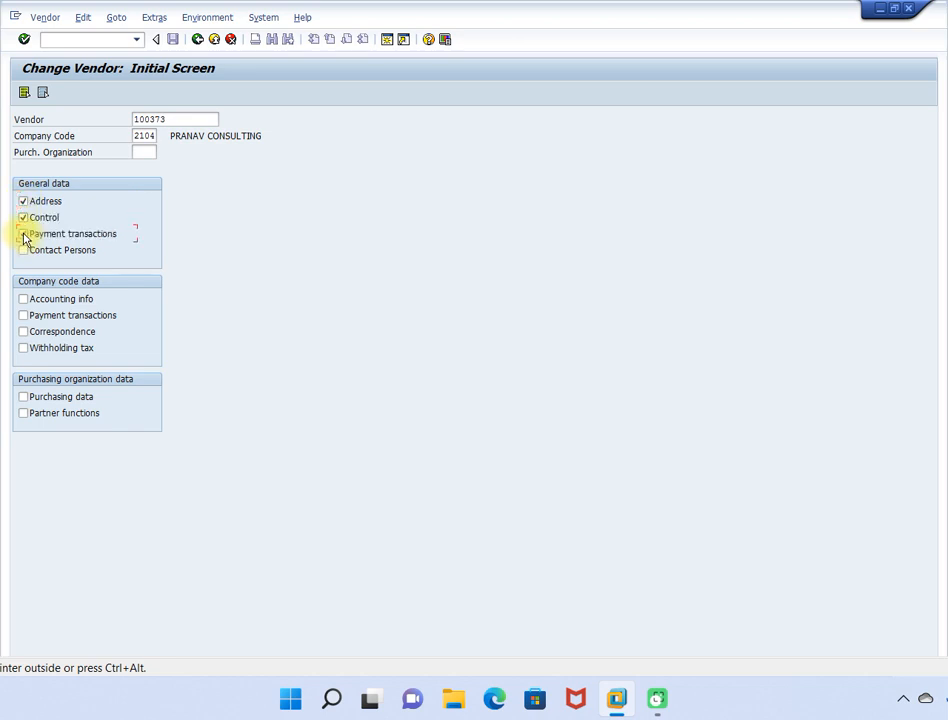
pyautogui.press('Return')
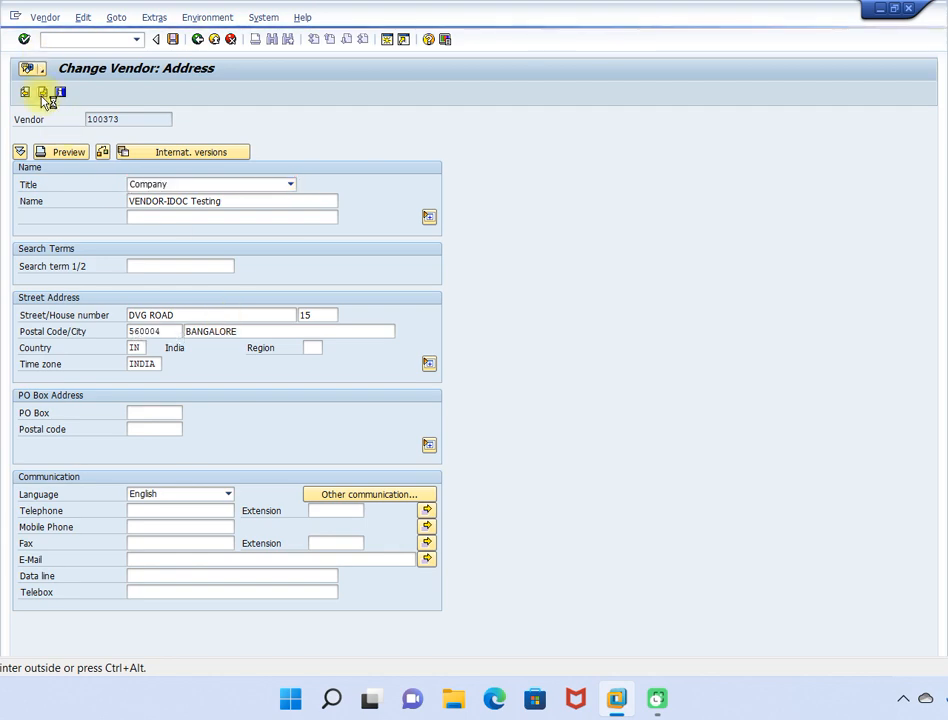
# - Review the vendor's general Address, Control and Payment transactions data, including the bank details, and return to the initial screen
pyautogui.click(42, 93)
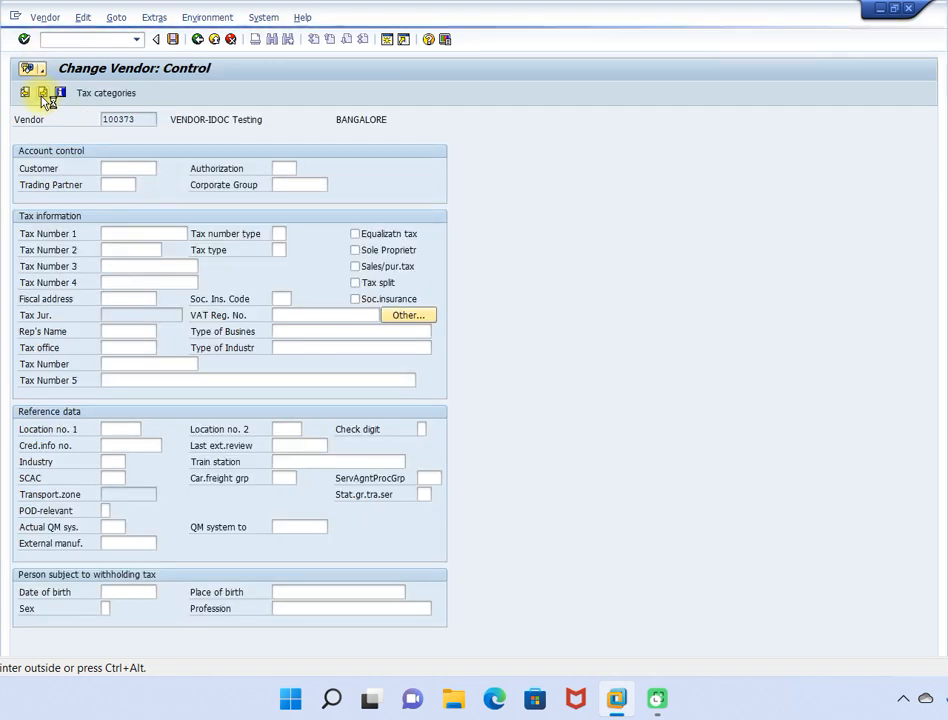
pyautogui.click(23, 184)
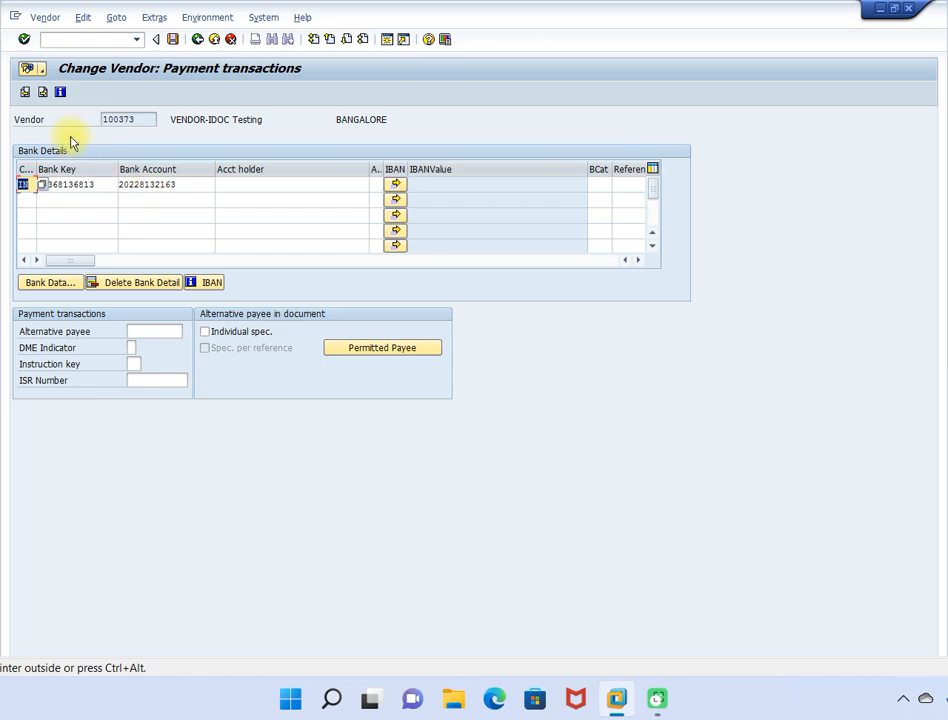
pyautogui.click(42, 93)
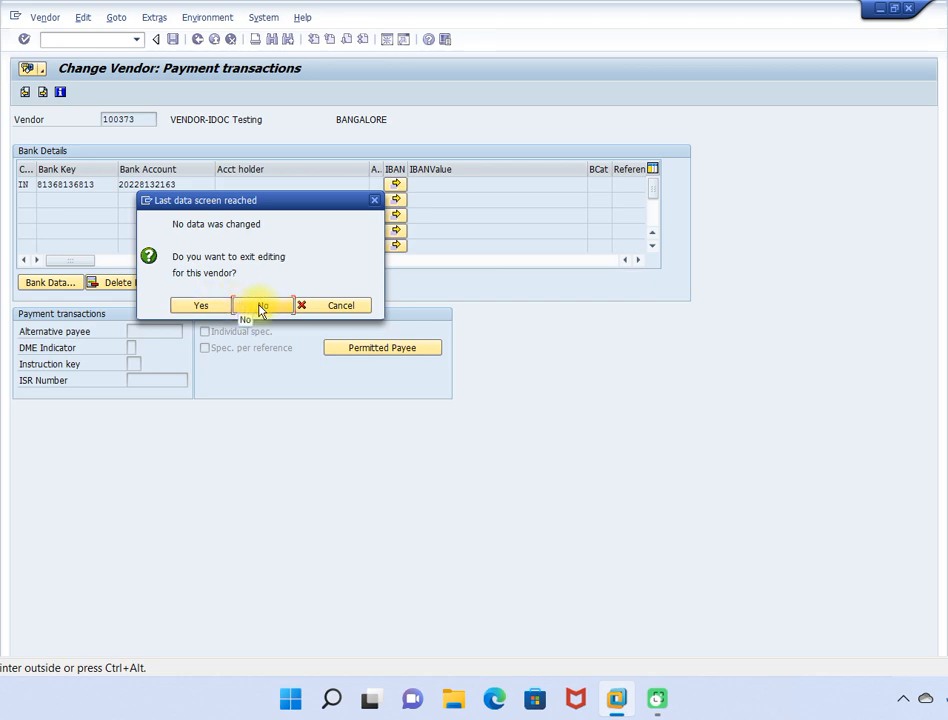
pyautogui.click(259, 307)
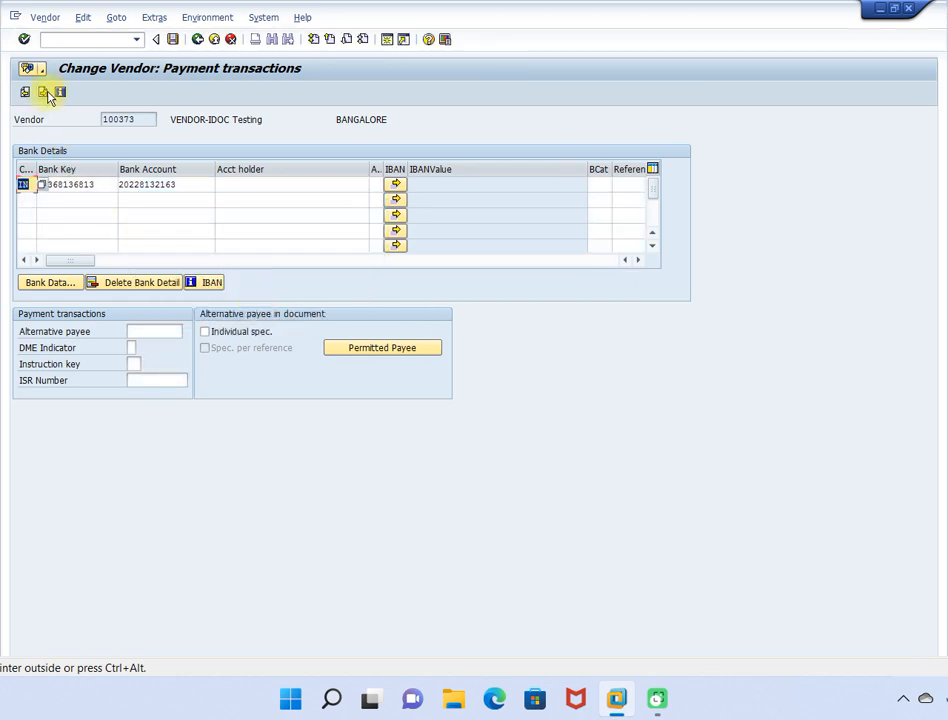
pyautogui.click(42, 91)
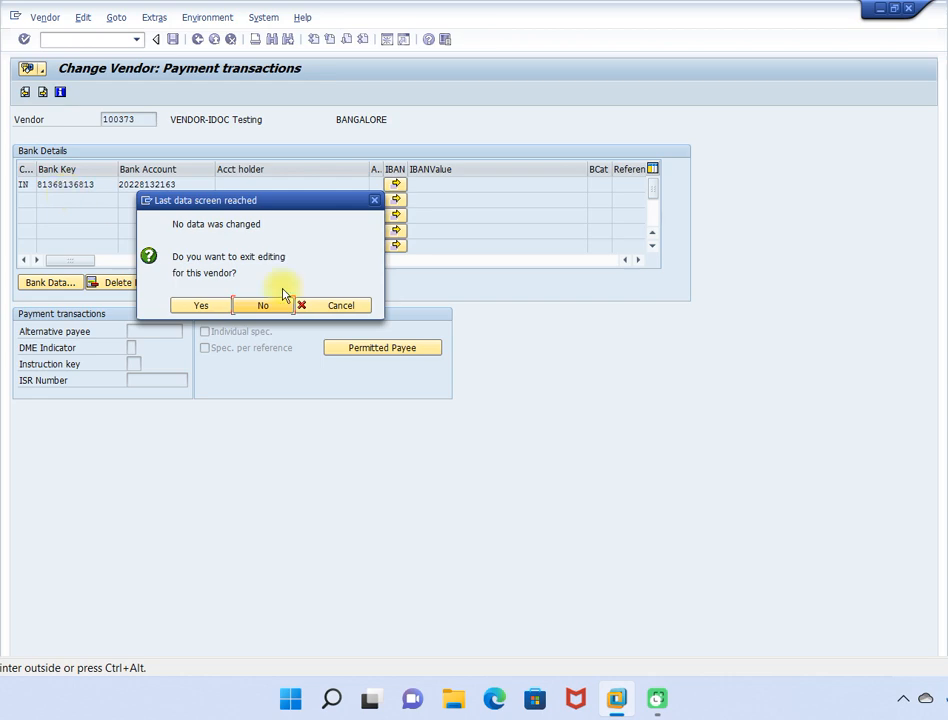
pyautogui.click(262, 308)
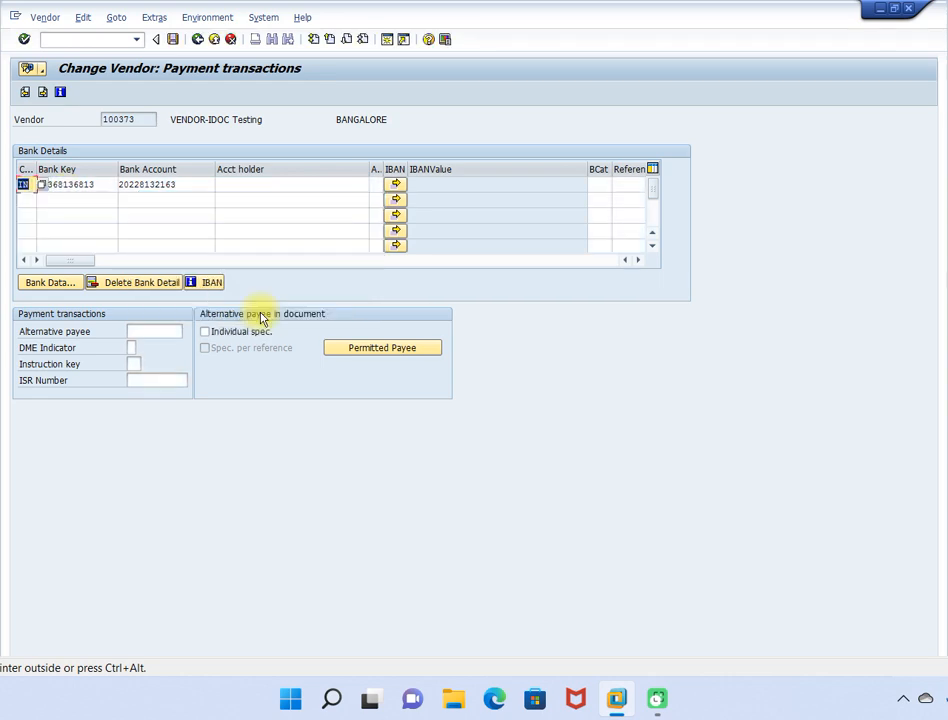
pyautogui.click(199, 40)
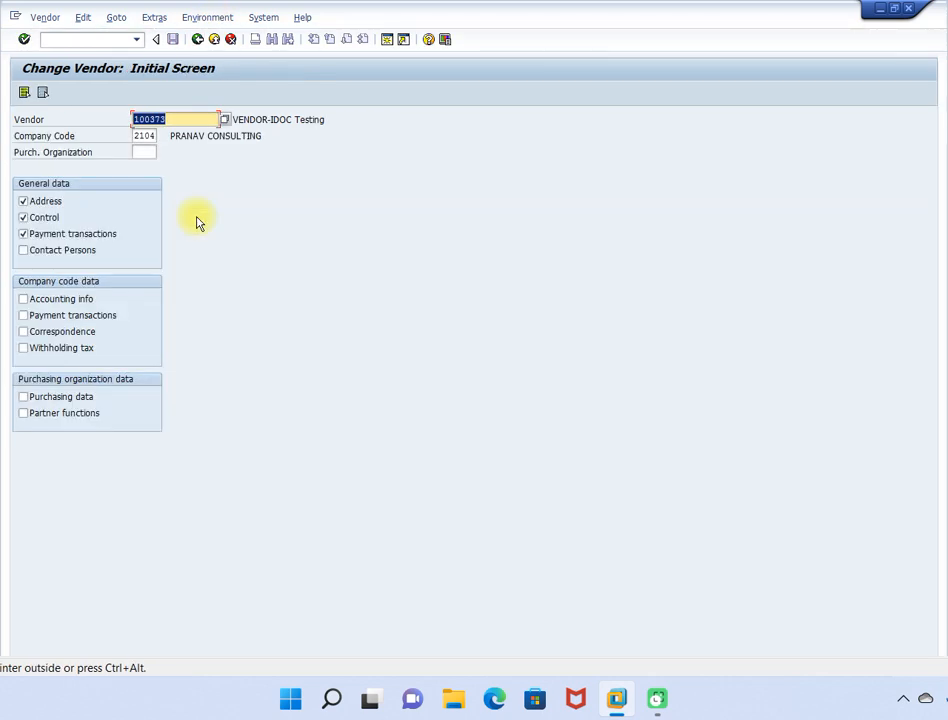
# - Add the company code's Accounting info and Payment transactions views to the selection and examine the vendor's accounting and automatic payment data
pyautogui.click(23, 300)
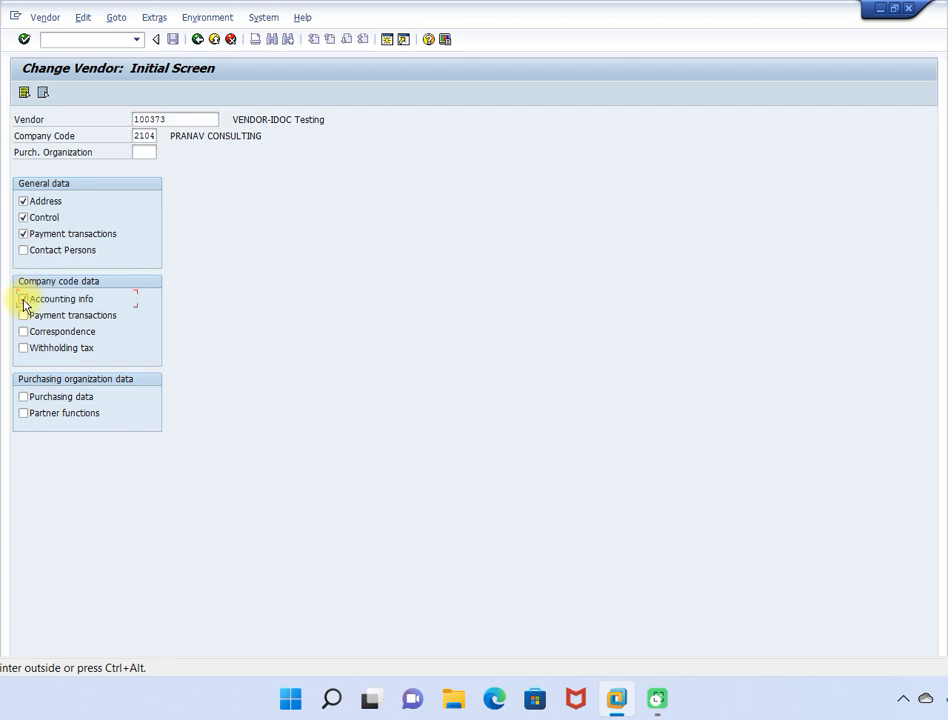
pyautogui.rightClick(24, 326)
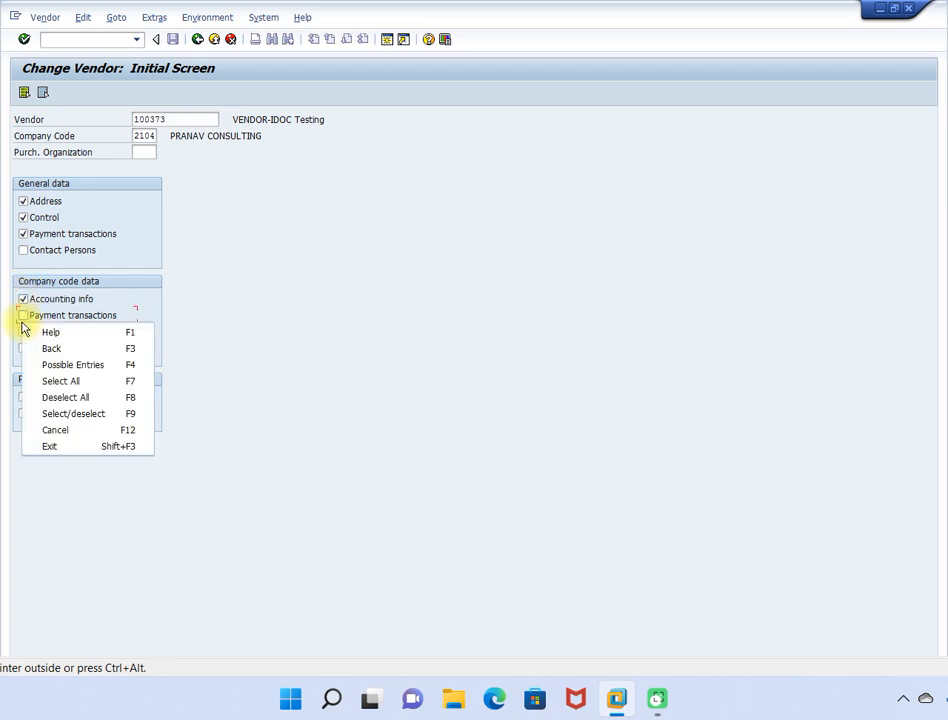
pyautogui.click(24, 320)
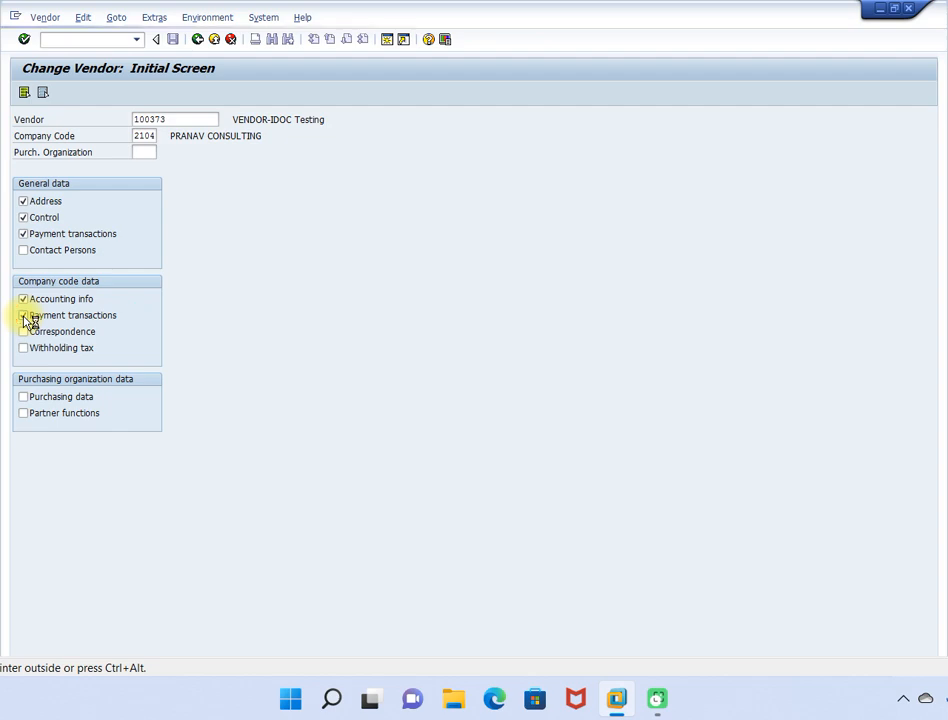
pyautogui.press('Return')
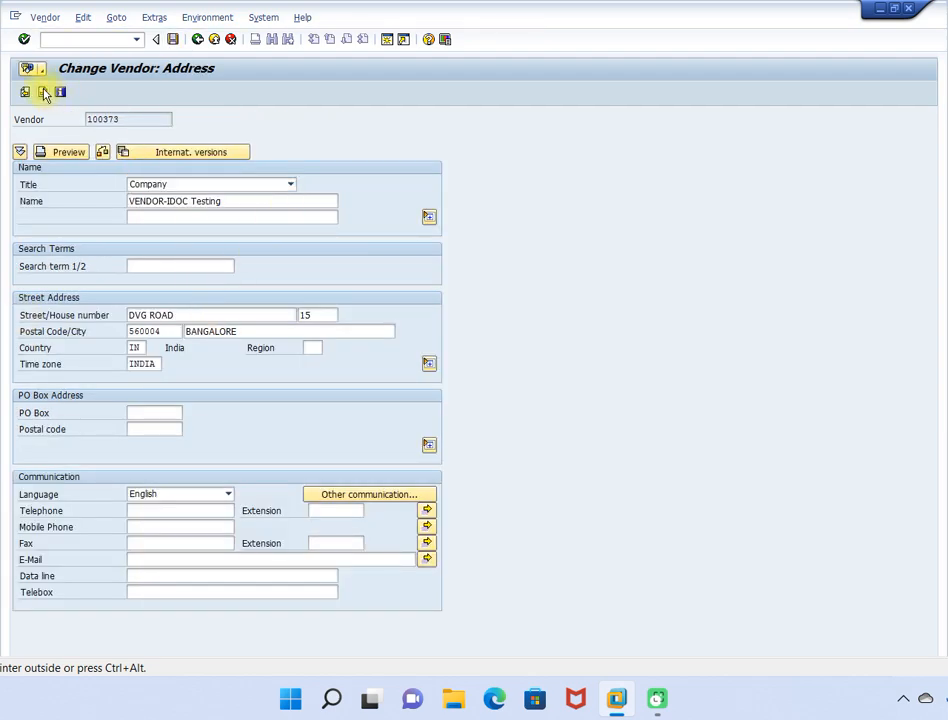
pyautogui.click(44, 92)
pyautogui.click(44, 92)
pyautogui.click(44, 92)
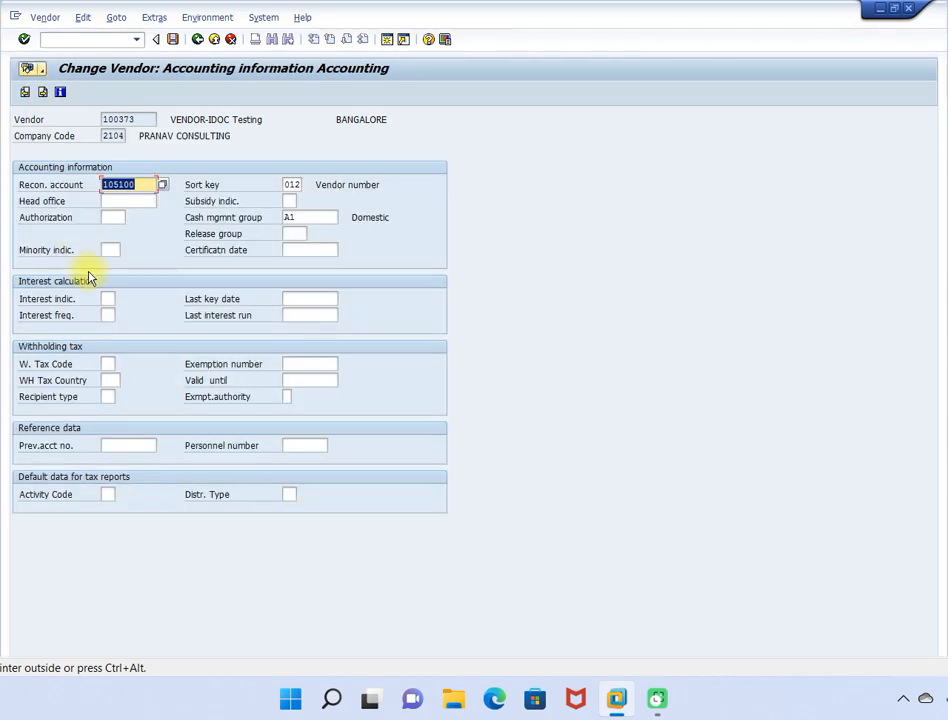
pyautogui.click(43, 92)
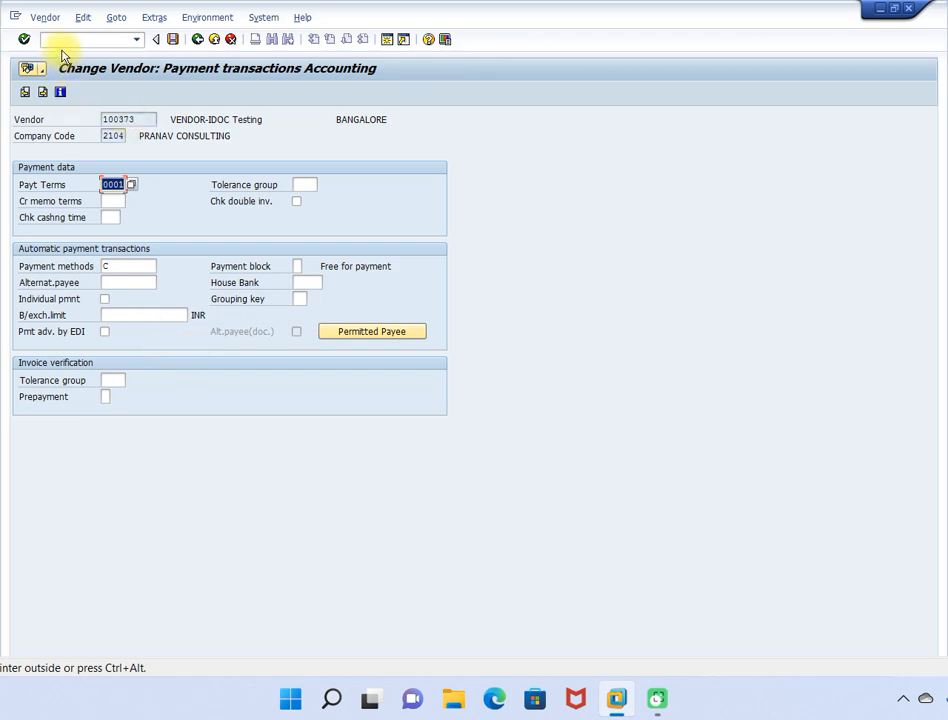
# - Run transaction /nfb01 and fill the document header with document date 06.07.2022 and document type KR
pyautogui.click(65, 42)
pyautogui.write('/nfb')
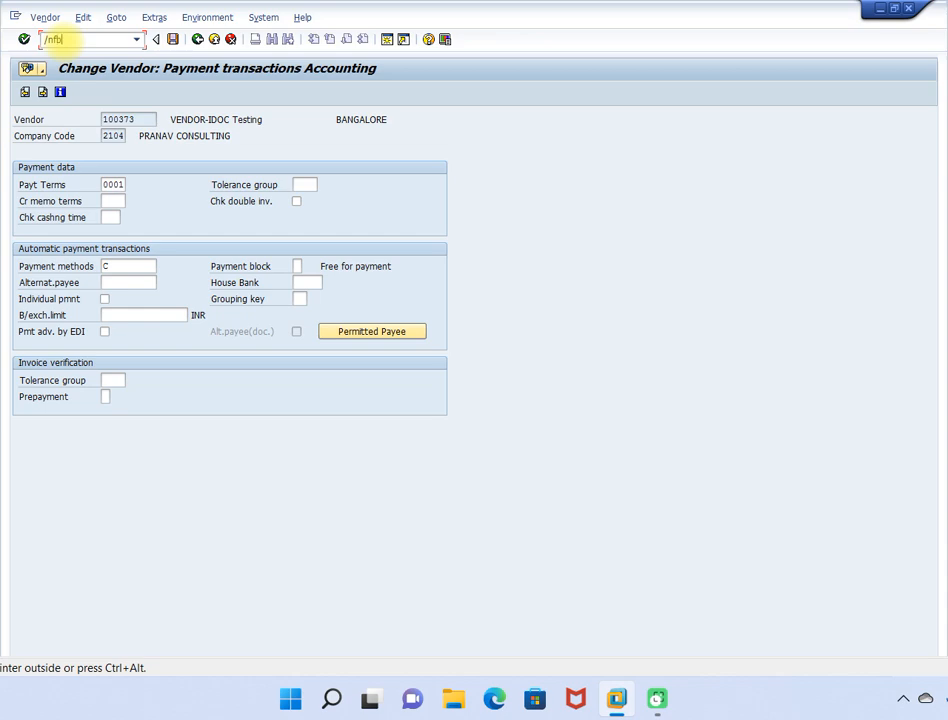
pyautogui.write('01')
pyautogui.press('Return')
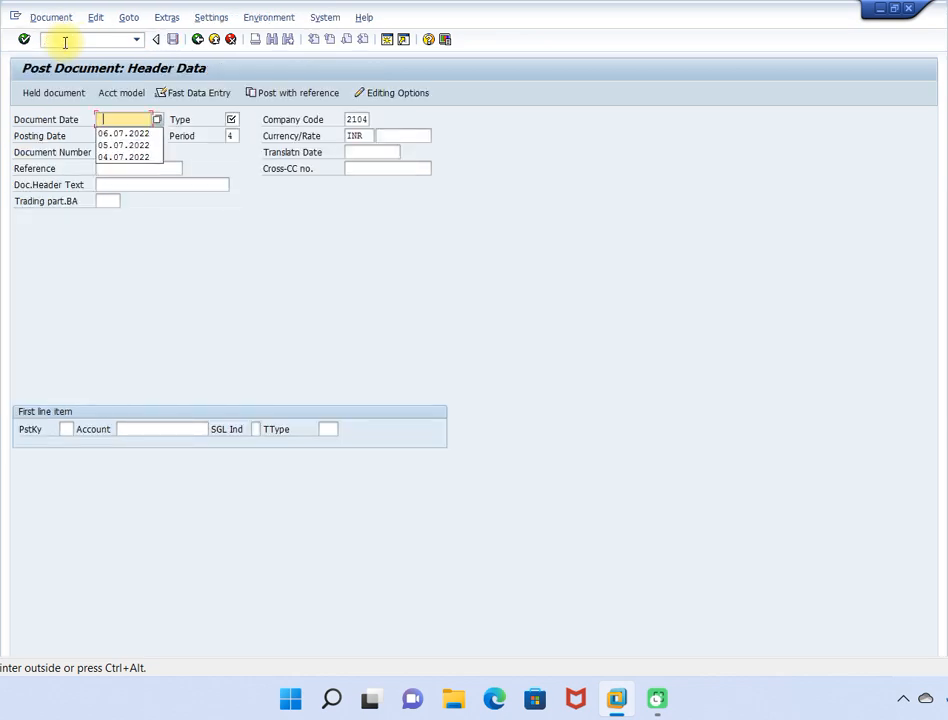
pyautogui.click(124, 133)
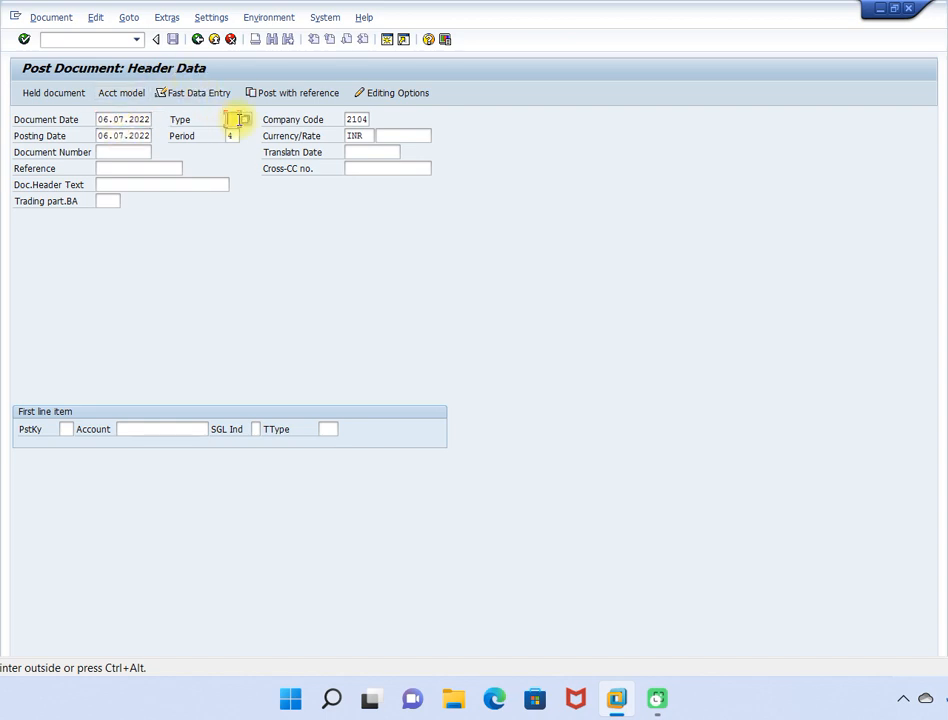
pyautogui.click(236, 120)
pyautogui.click(244, 135)
pyautogui.press('Tab')
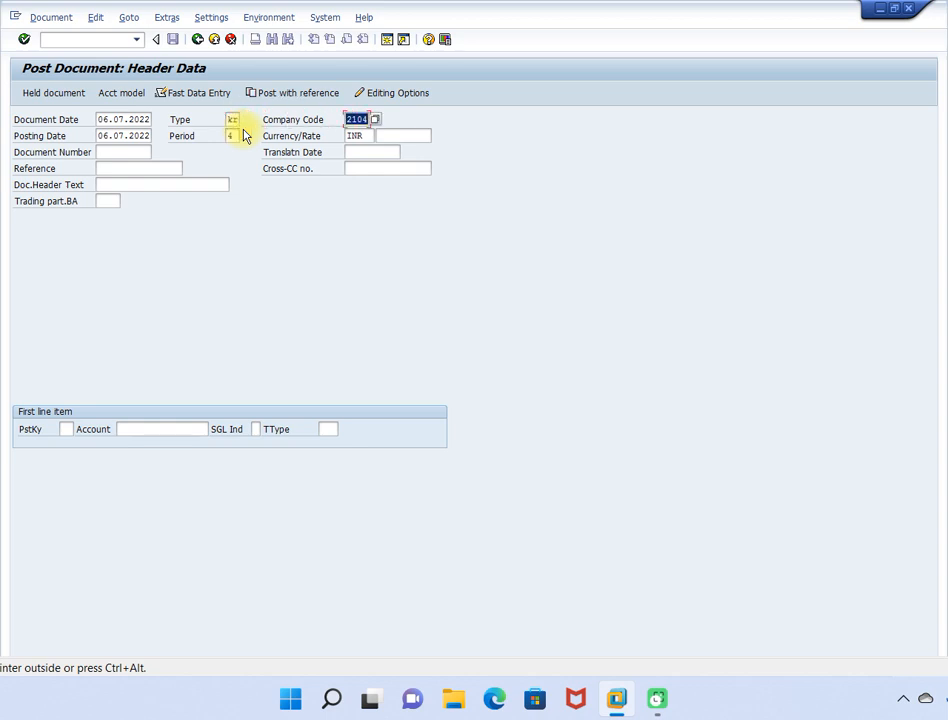
pyautogui.press('Tab')
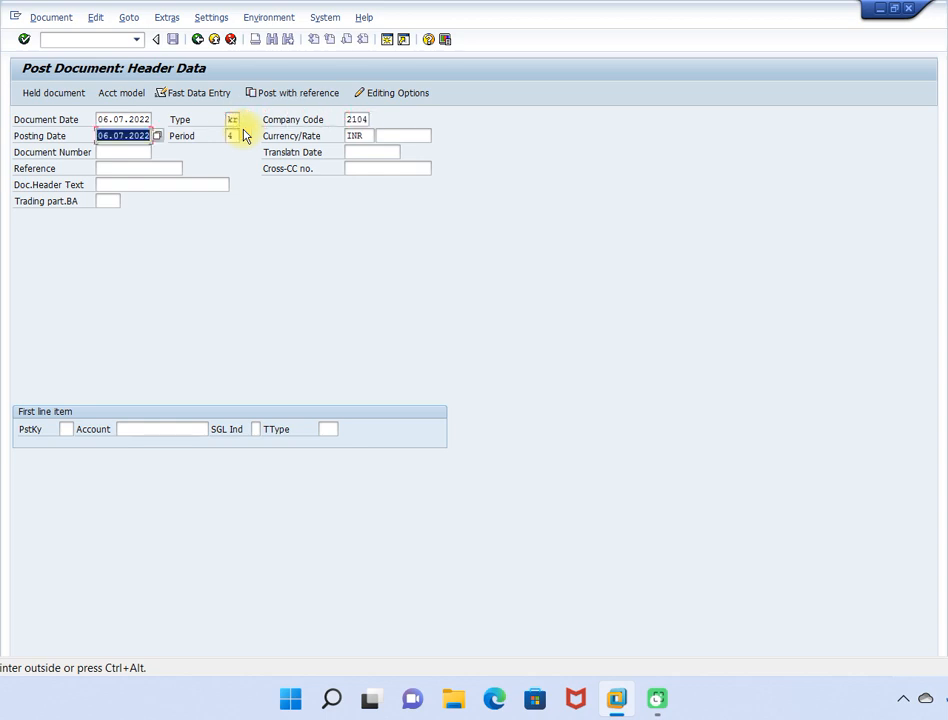
# - Define the first line item with posting key 31 and the IDoc testing vendor's account, and open its item details
pyautogui.click(67, 429)
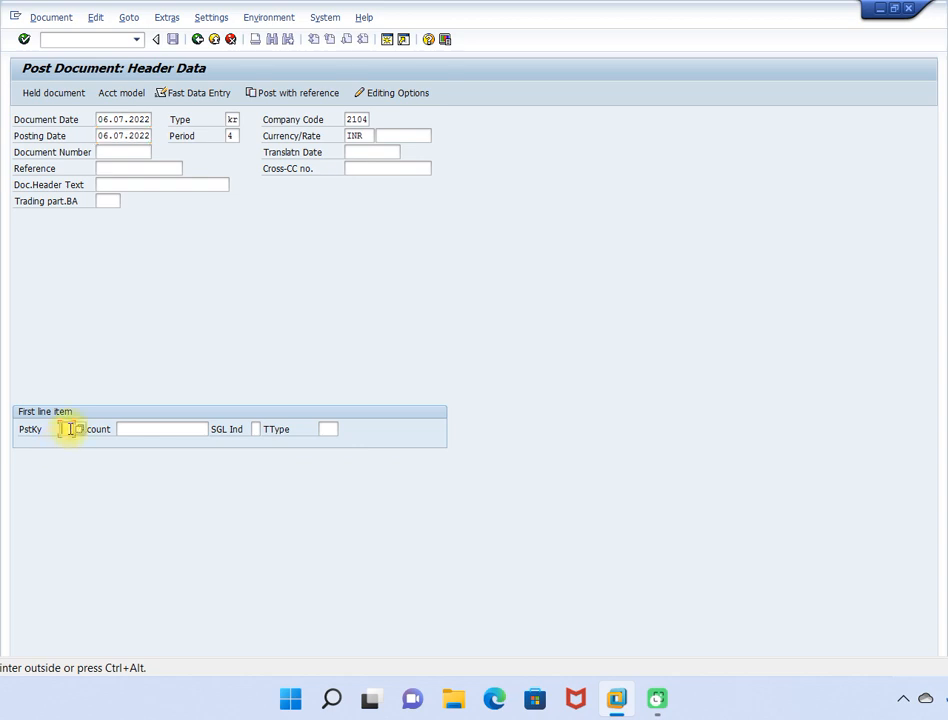
pyautogui.click(70, 456)
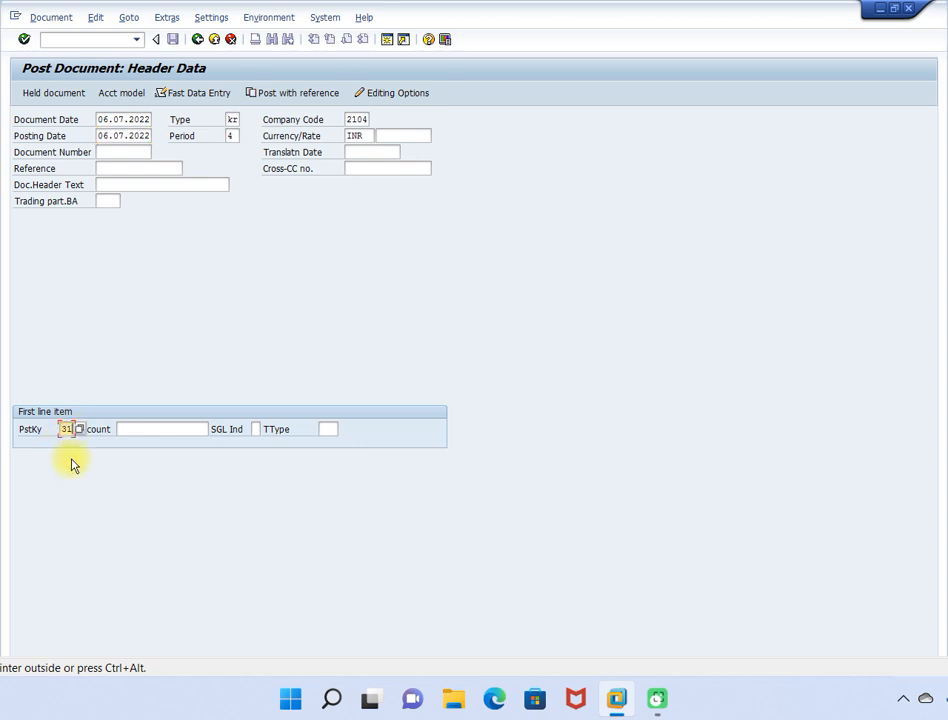
pyautogui.click(133, 432)
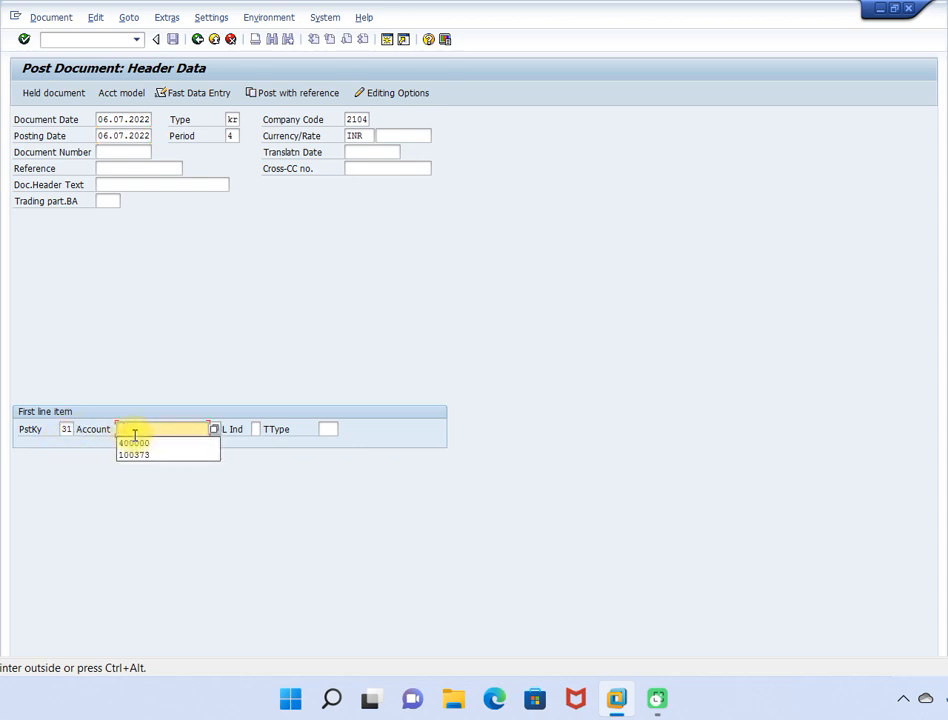
pyautogui.click(137, 455)
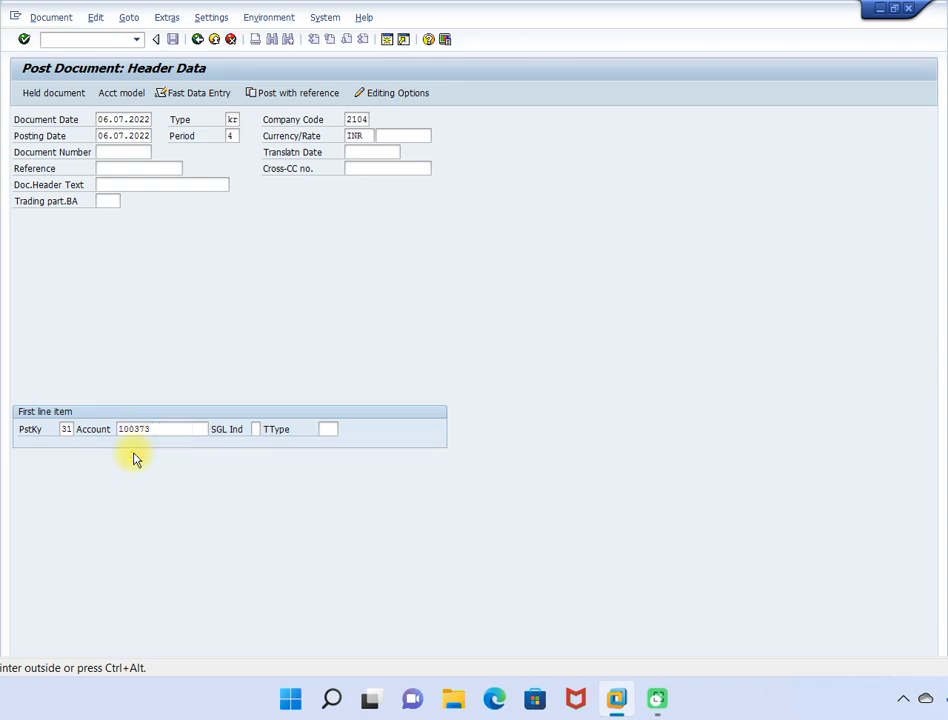
pyautogui.press('Return')
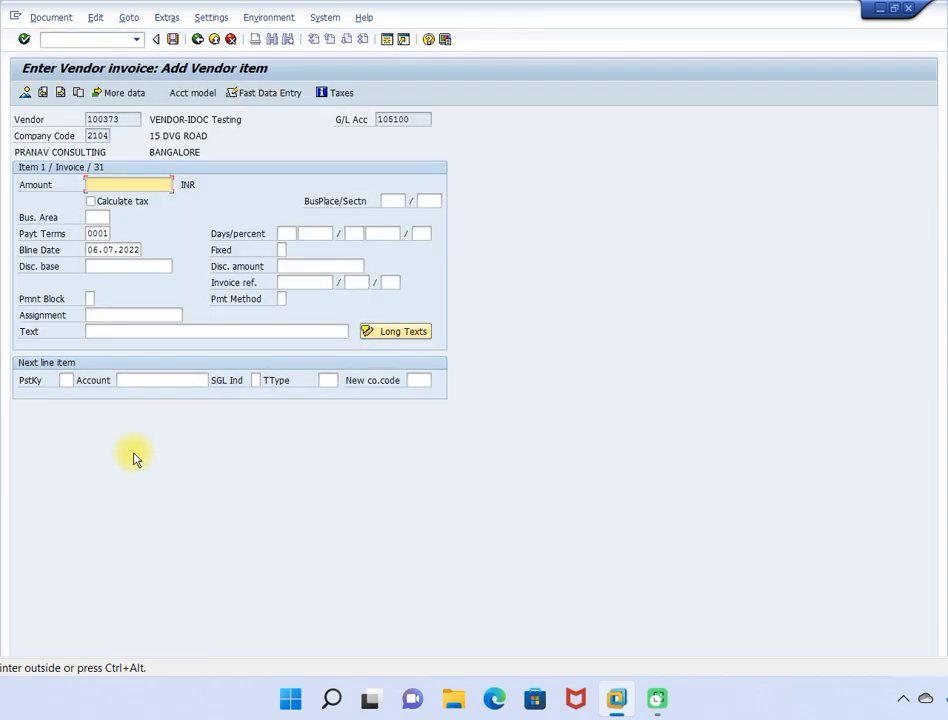
# - Enter an amount of 6300 INR and payment method C for the vendor invoice item
pyautogui.write('6300')
pyautogui.click(287, 298)
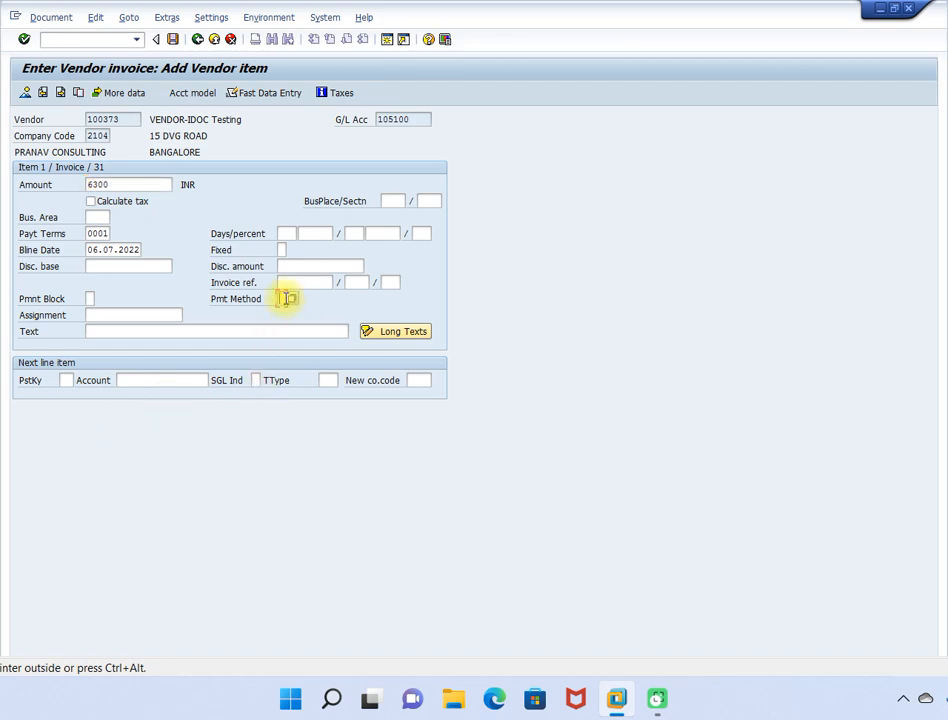
pyautogui.write('c')
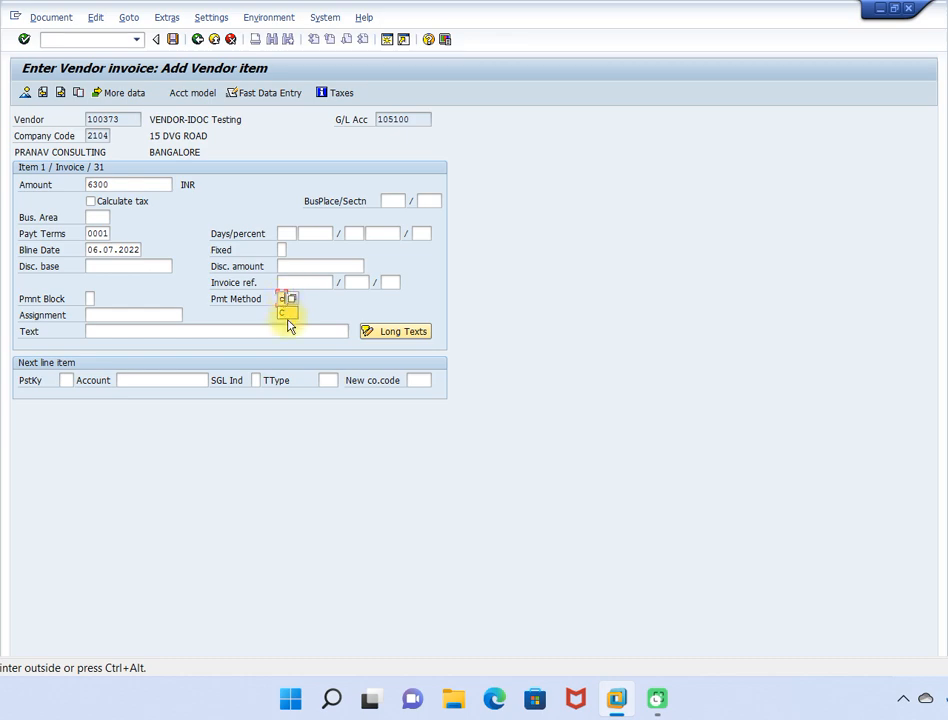
pyautogui.click(288, 313)
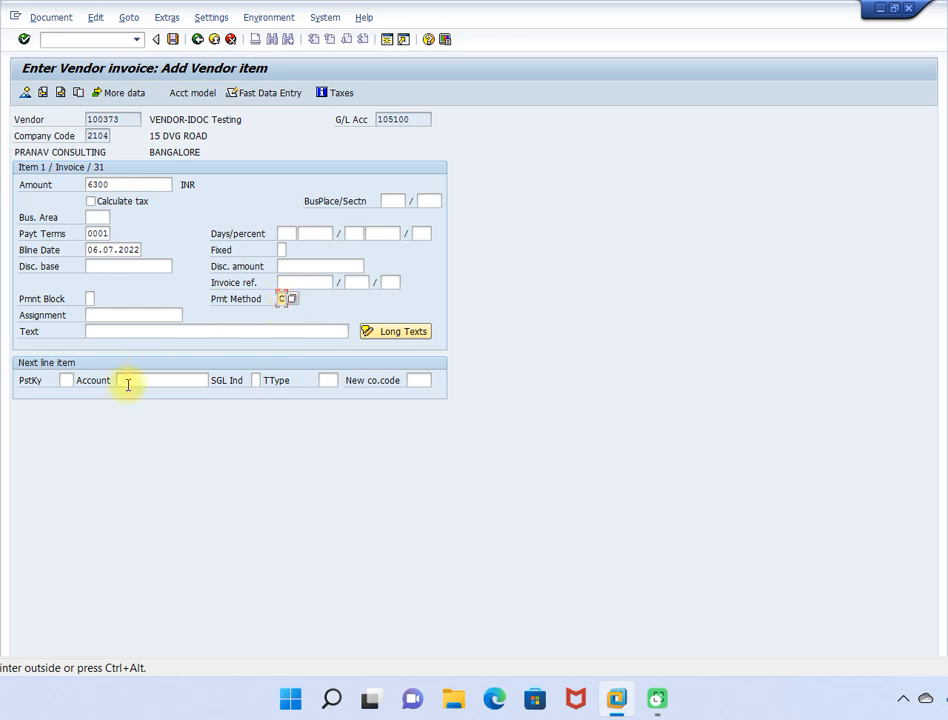
# - Add an offsetting line with posting key 40 to General Expenses G/L account 400000, use amount *, and post the document
pyautogui.click(64, 380)
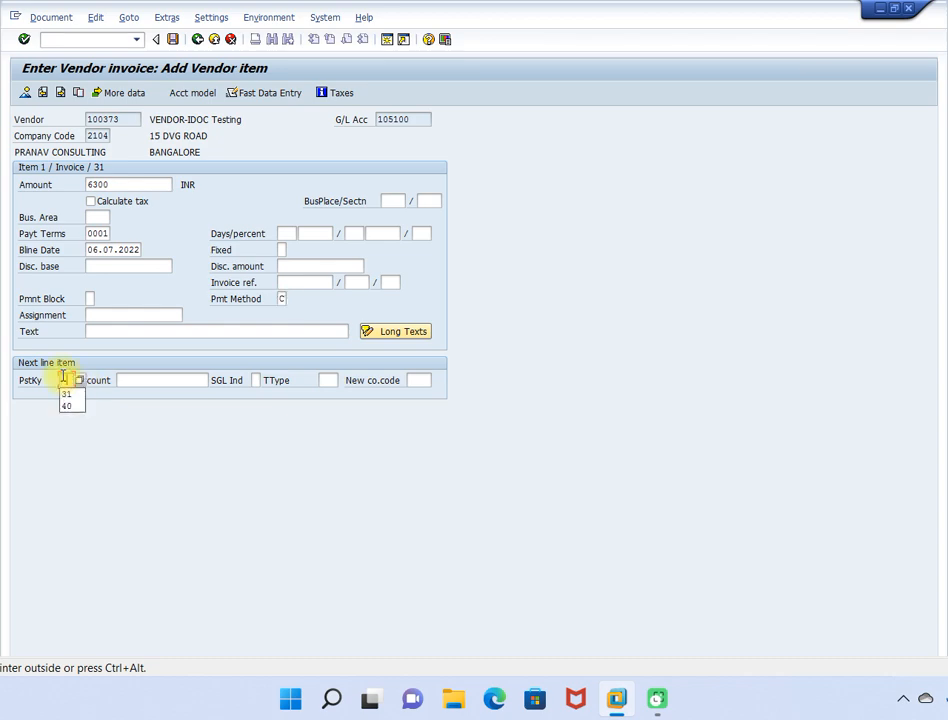
pyautogui.write('40')
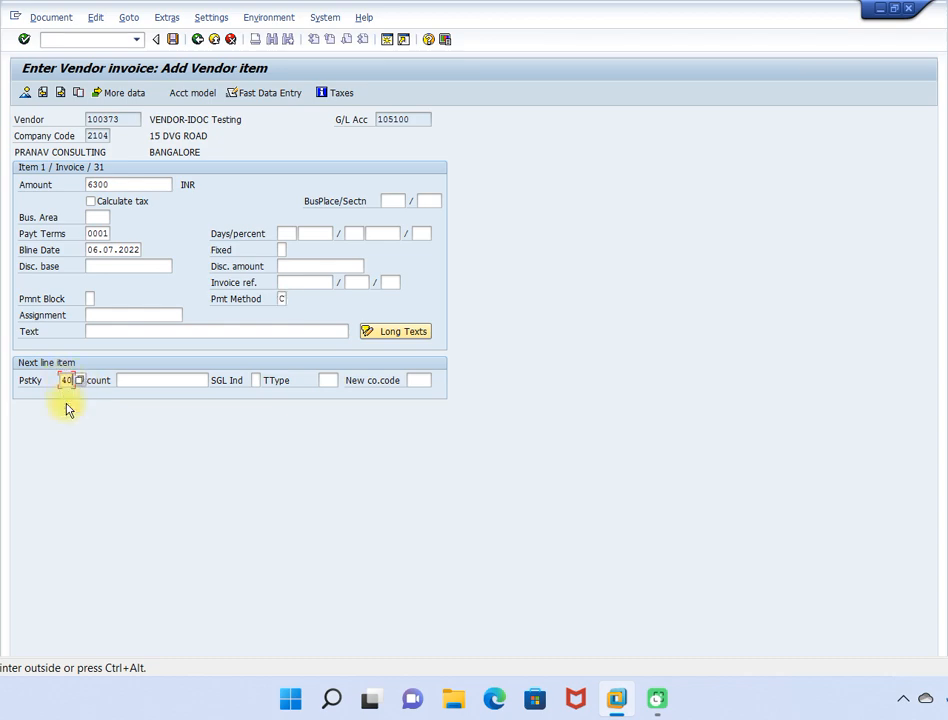
pyautogui.click(140, 381)
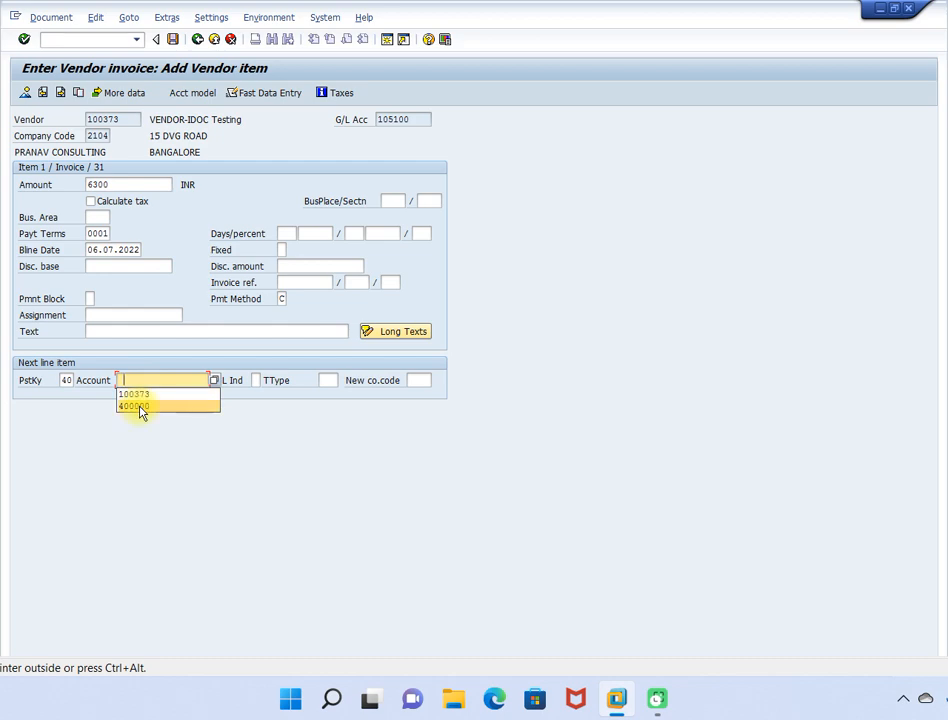
pyautogui.click(140, 406)
pyautogui.press('Return')
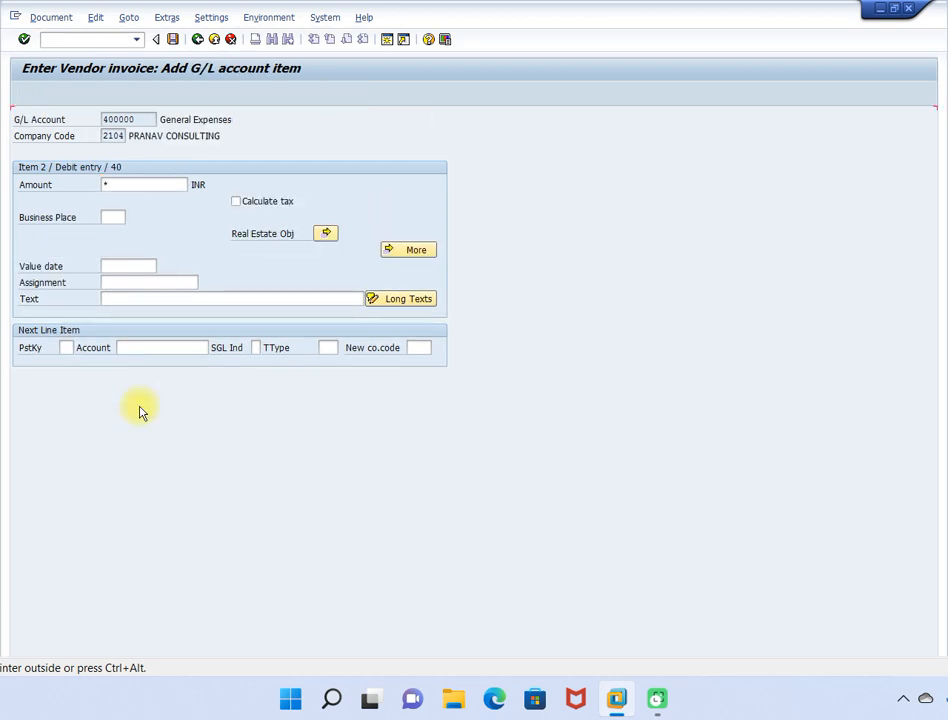
pyautogui.press('Return')
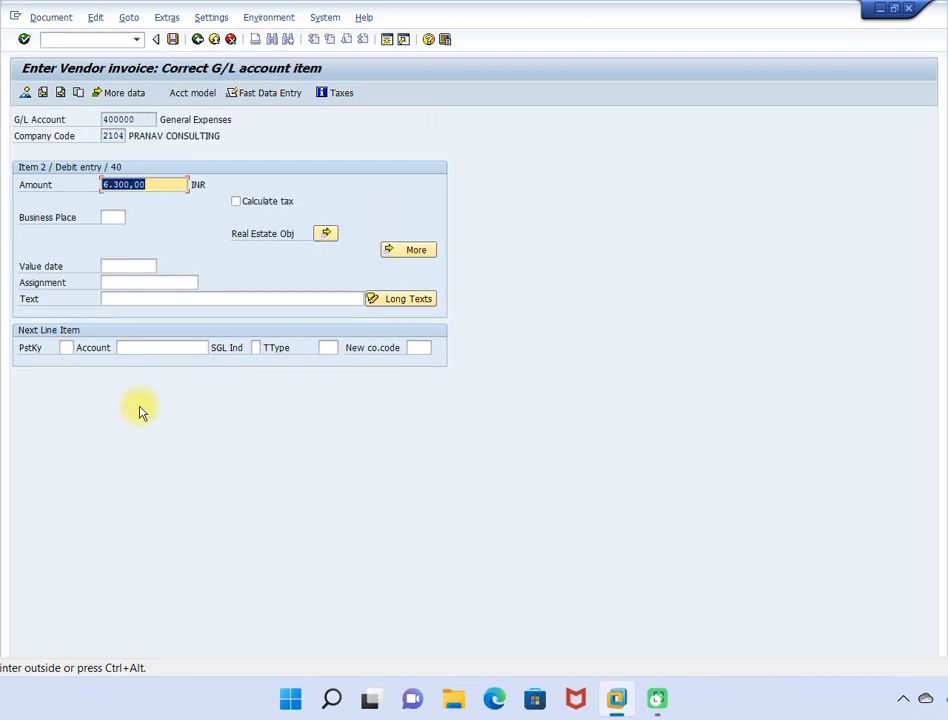
pyautogui.click(172, 39)
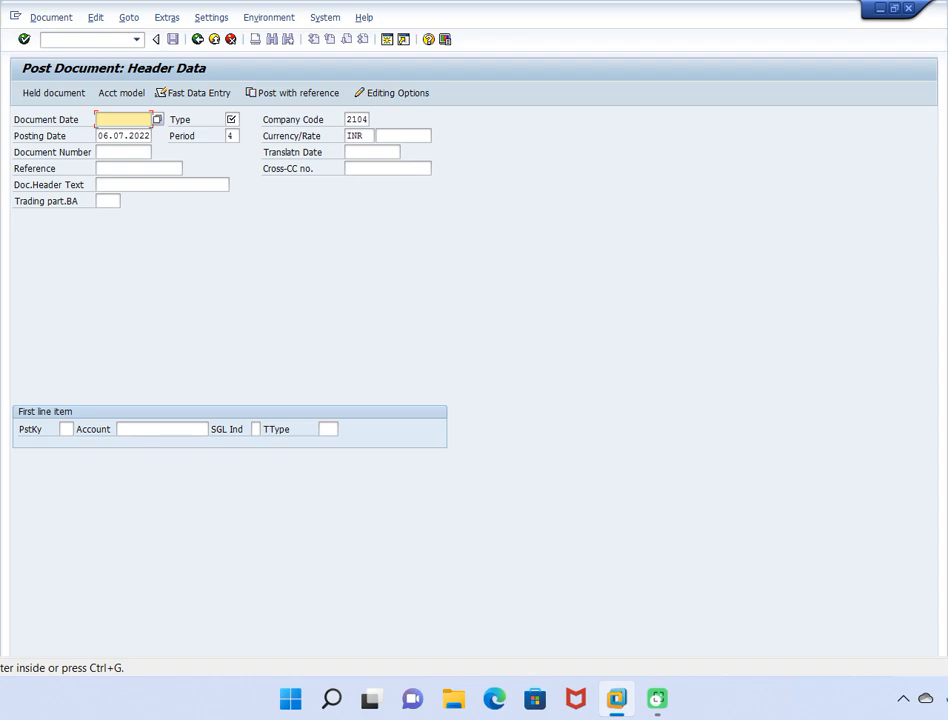
# - Run transaction /nf110 and set the payment run identification to RUN7 for run date 06.07.2022
pyautogui.scroll(-2, 474, 330)
pyautogui.scroll(2, 474, 330)
pyautogui.click(102, 42)
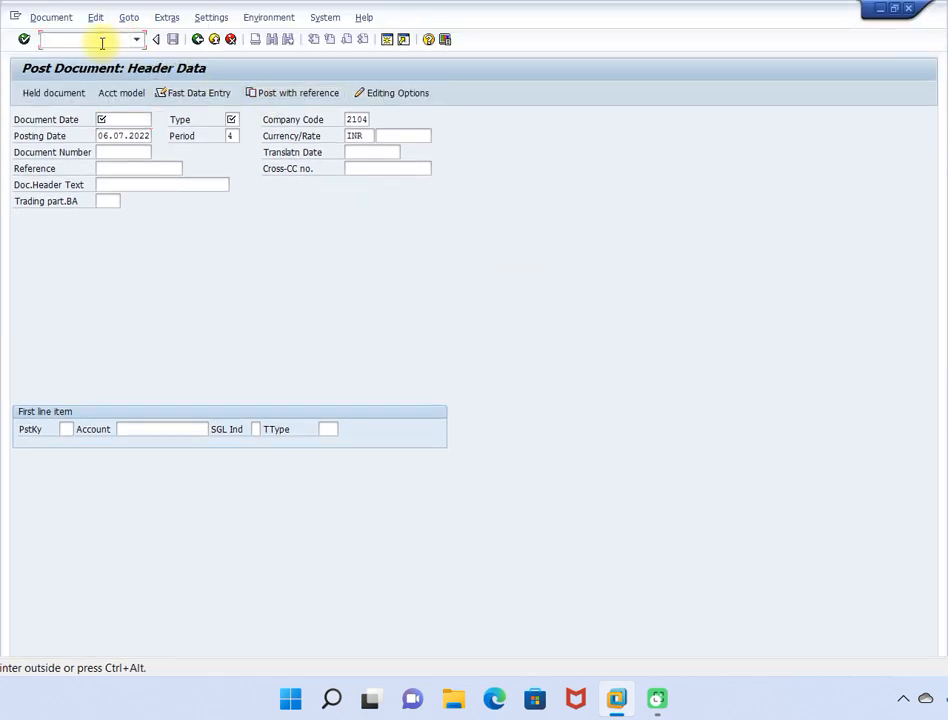
pyautogui.write('/nf110')
pyautogui.press('Return')
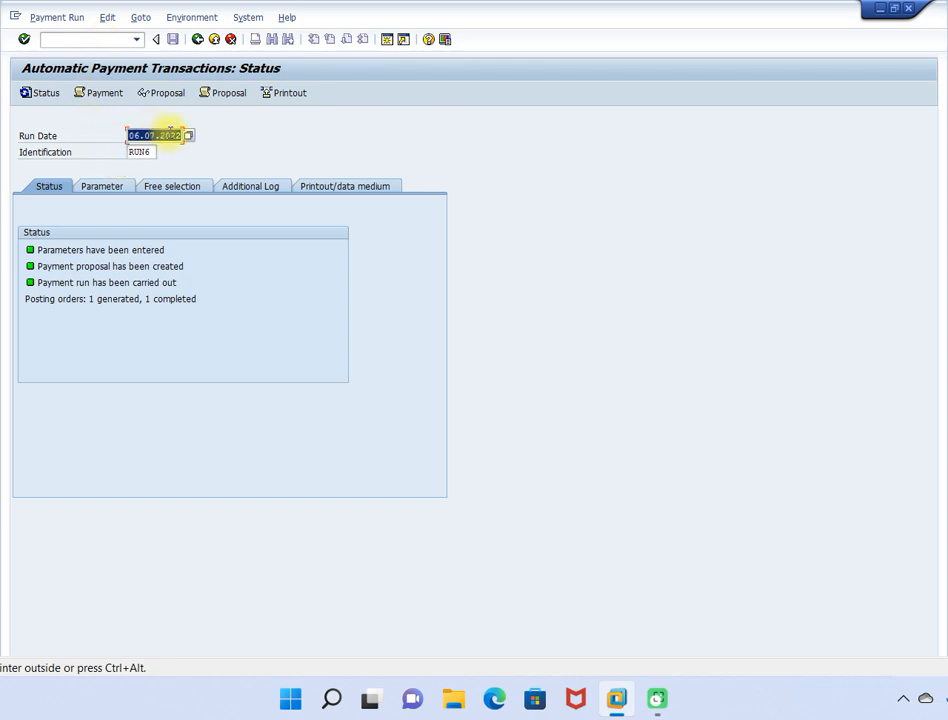
pyautogui.click(145, 152)
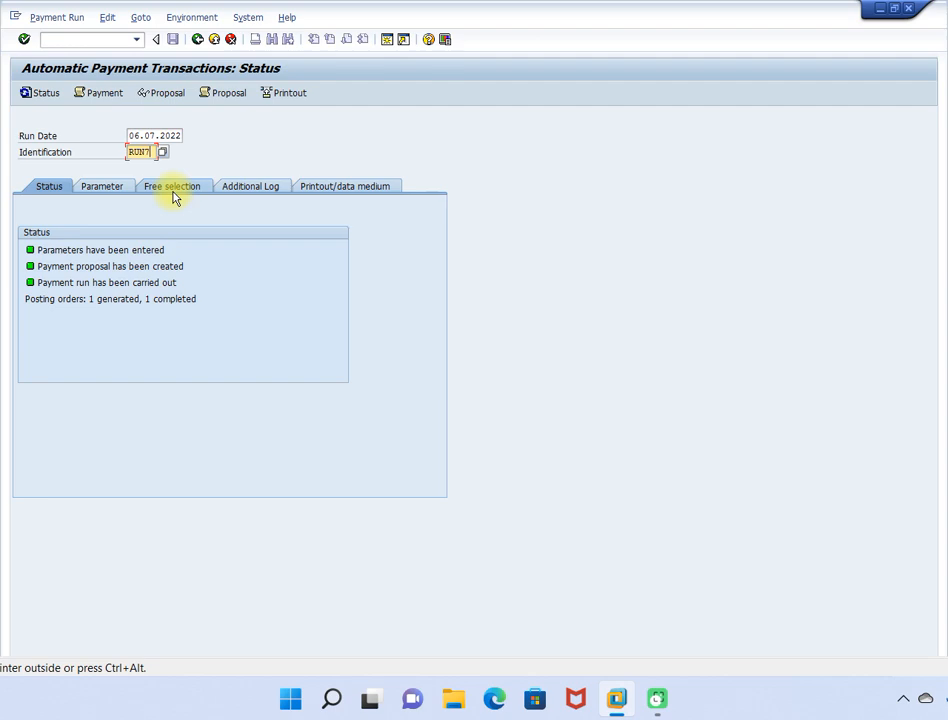
# - Enter run parameters for company code 2104 with payment method C, next payment date 31.07.2022 and the IDoc testing vendor's account
pyautogui.click(99, 187)
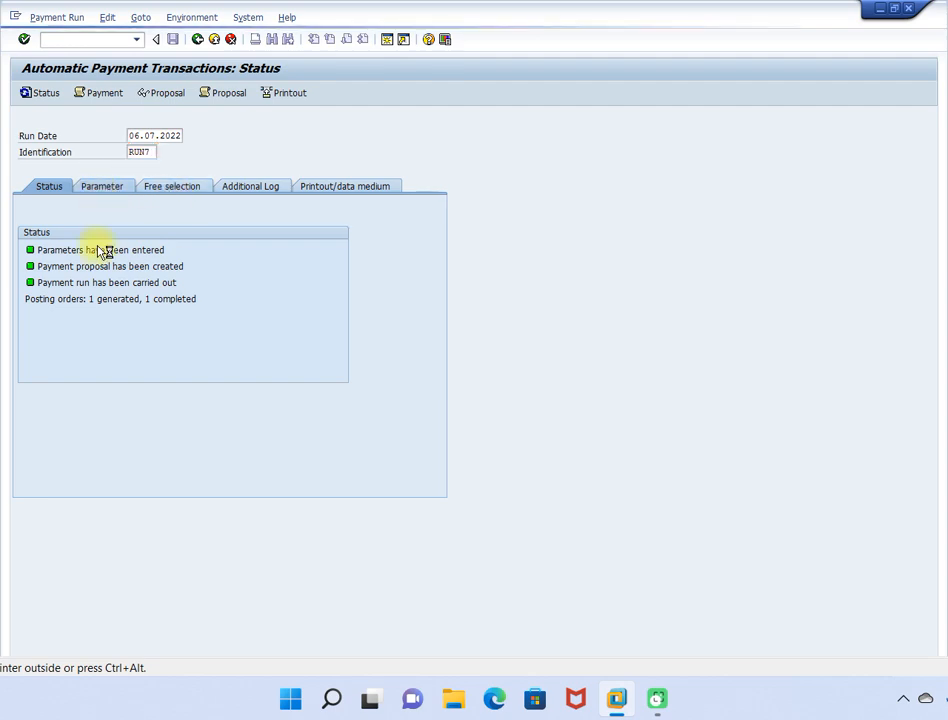
pyautogui.click(38, 284)
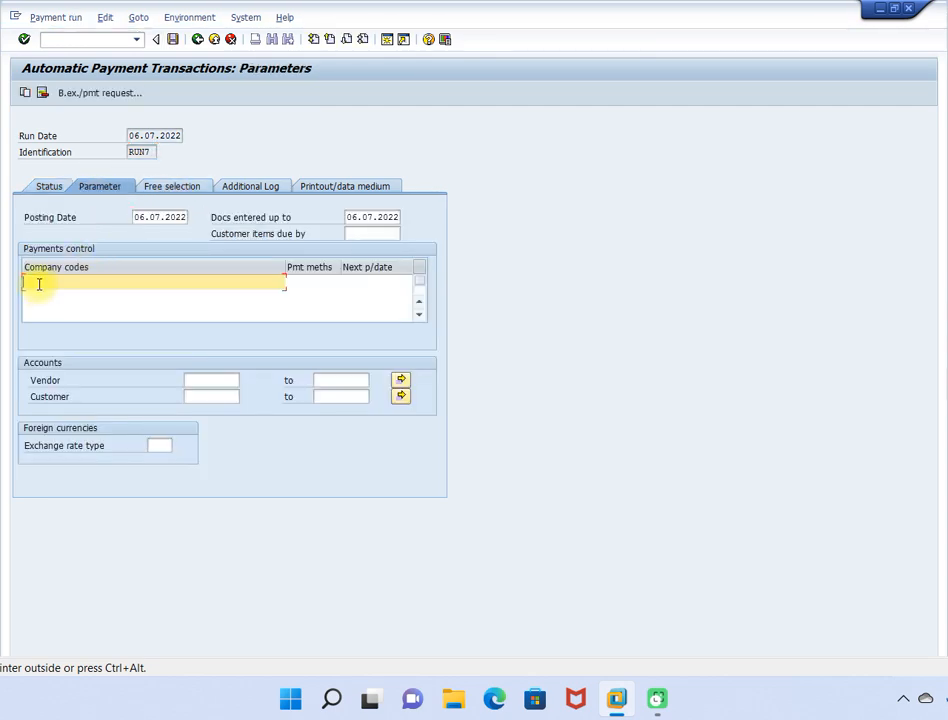
pyautogui.click(39, 296)
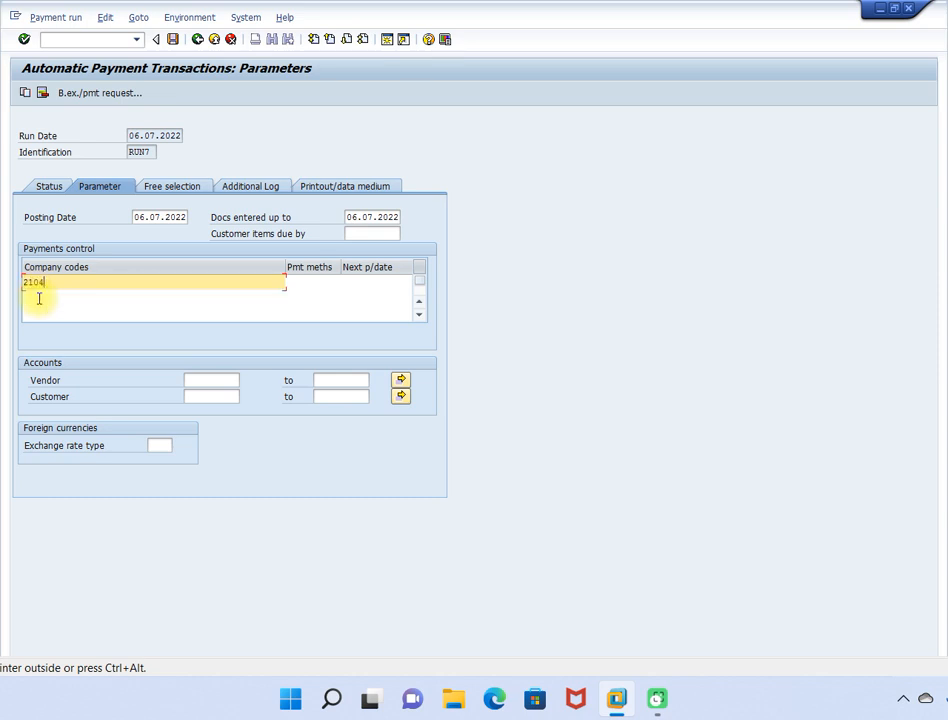
pyautogui.click(315, 286)
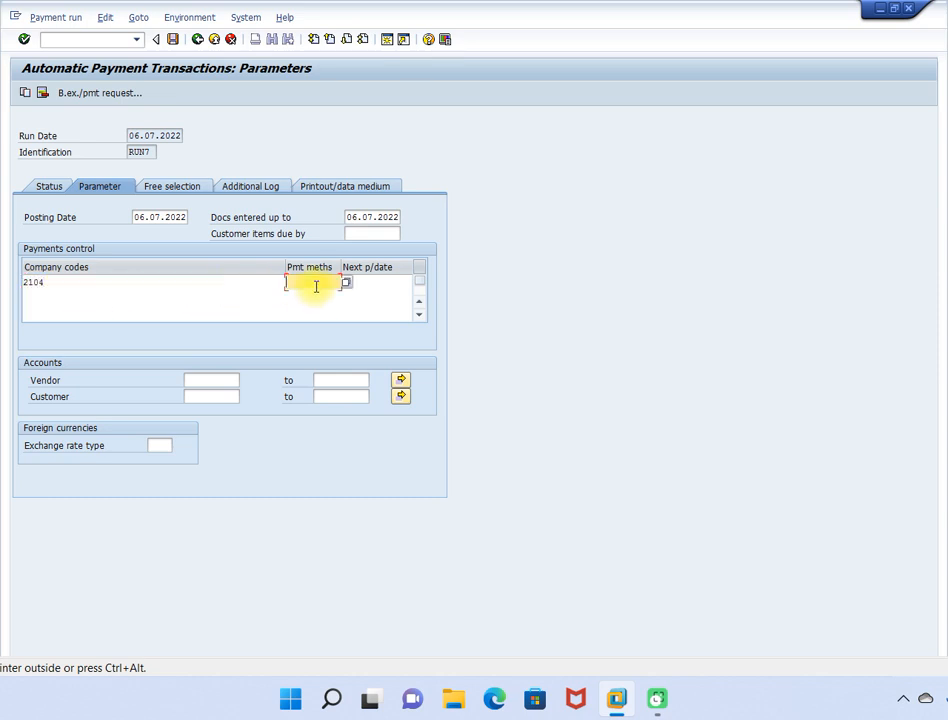
pyautogui.click(299, 297)
pyautogui.click(370, 286)
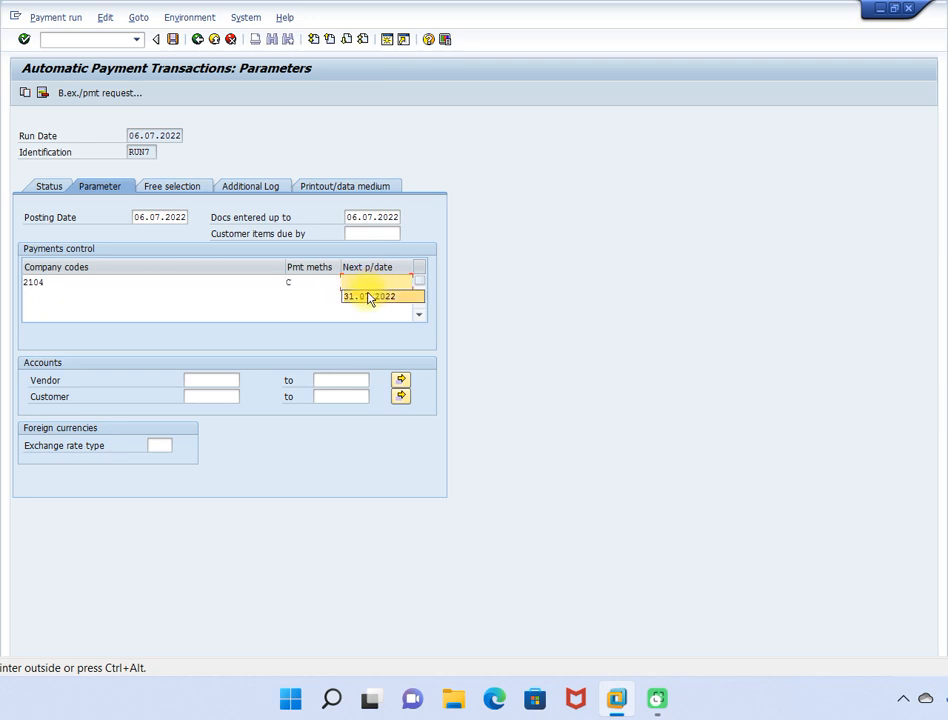
pyautogui.click(370, 297)
pyautogui.click(204, 380)
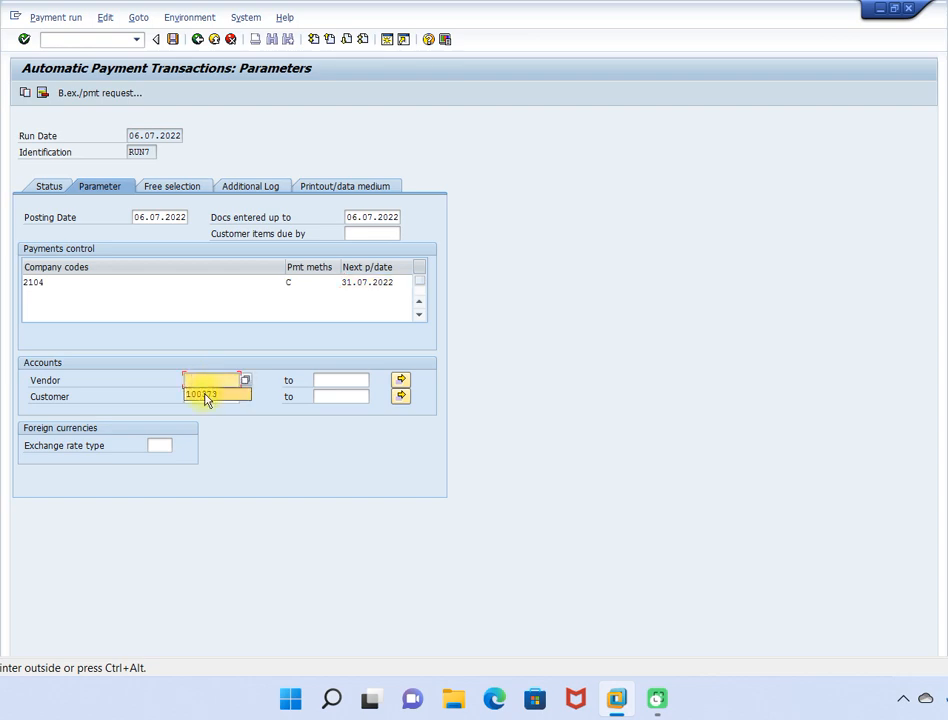
pyautogui.click(205, 394)
# - Enable additional logging for the due date check, payment method selection if not successful, and line items of the payment documents
pyautogui.click(237, 188)
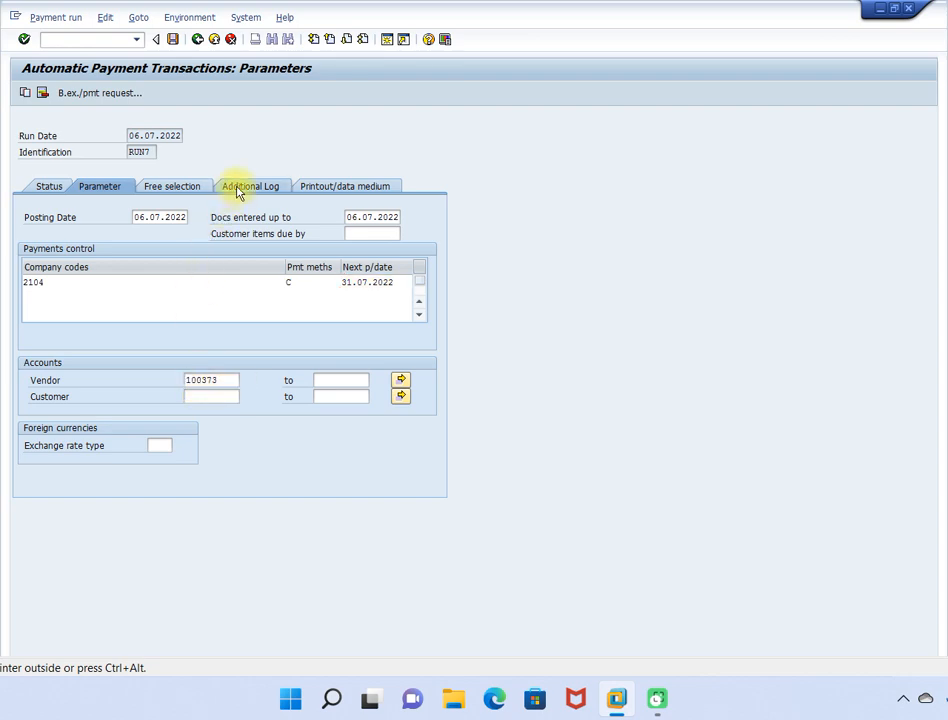
pyautogui.click(53, 251)
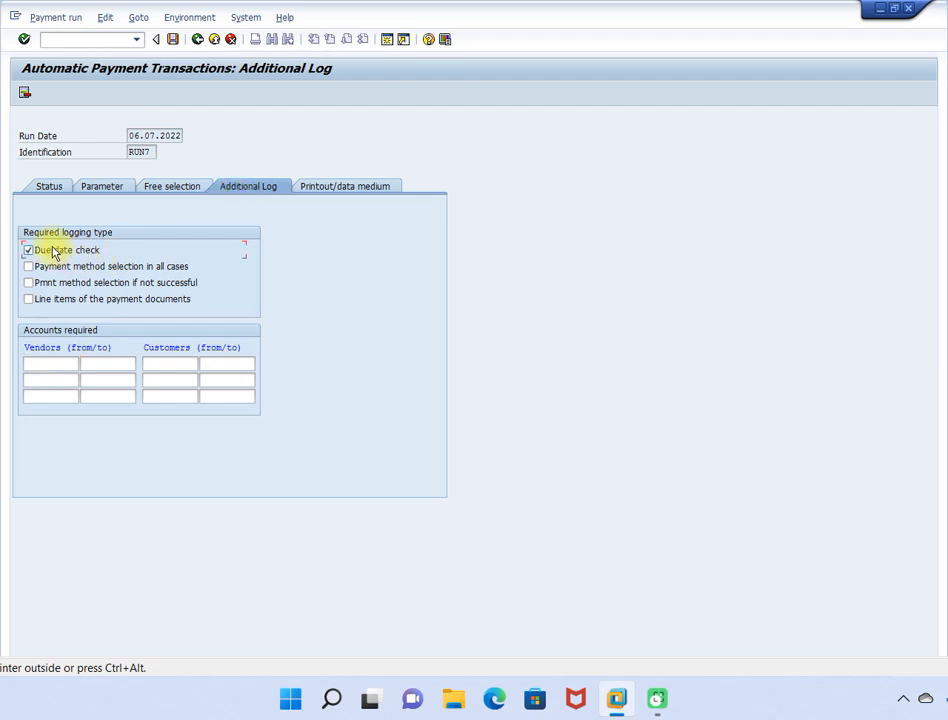
pyautogui.click(29, 284)
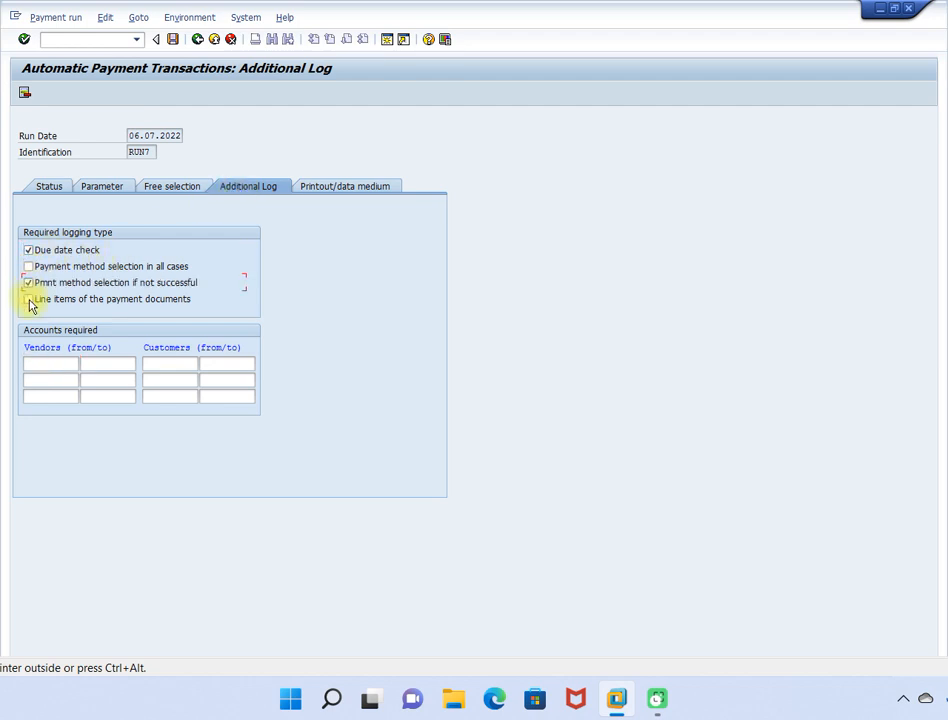
pyautogui.click(29, 300)
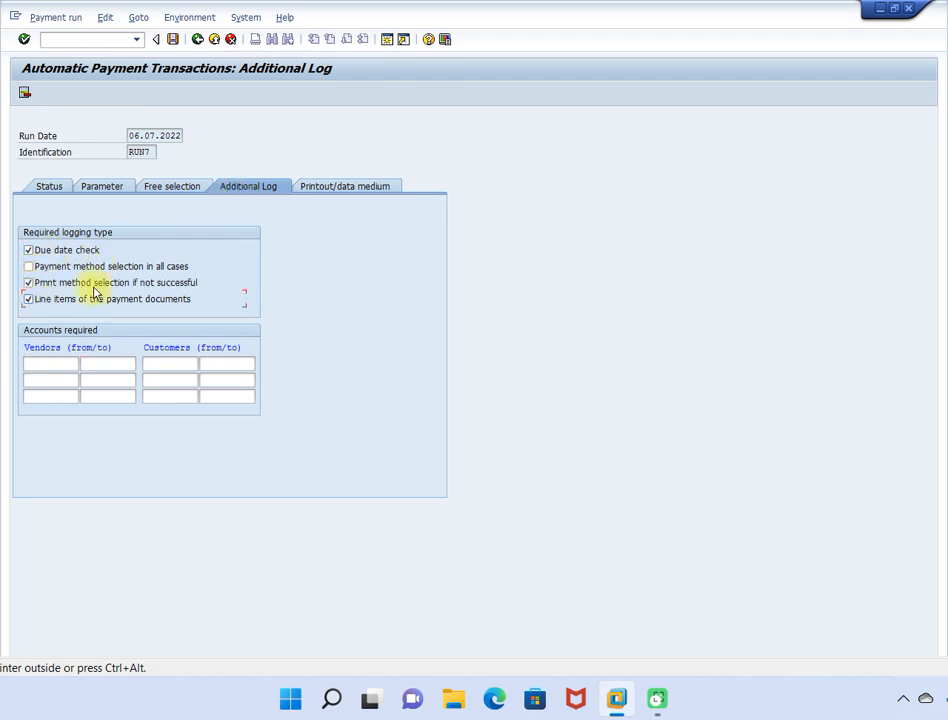
# - Assign the variant EDI to payment medium program RFFOEDI1 and save the payment run parameters
pyautogui.click(352, 188)
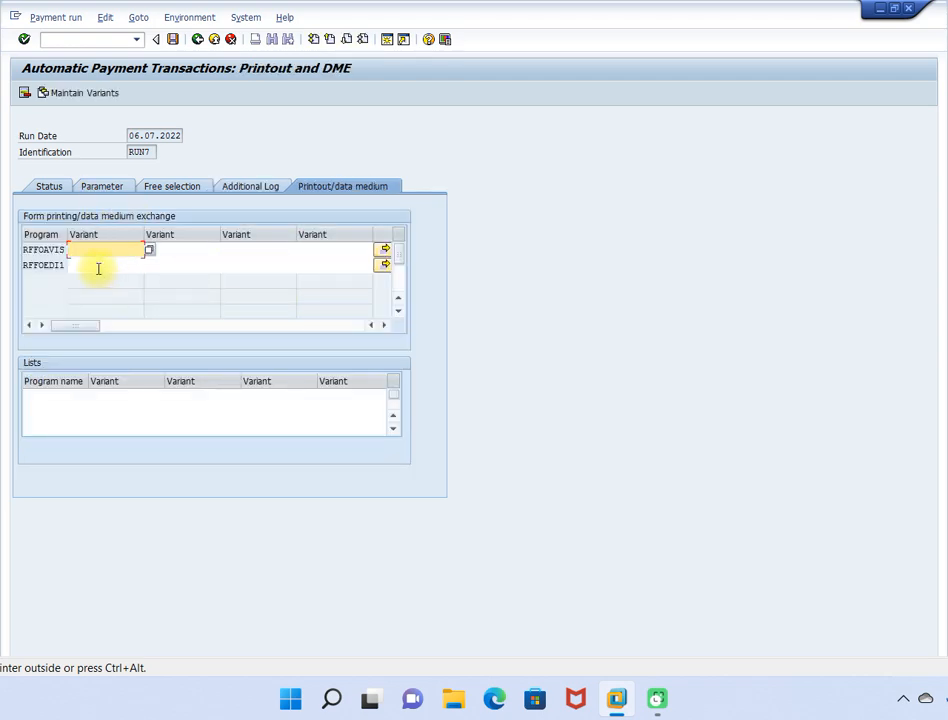
pyautogui.click(98, 265)
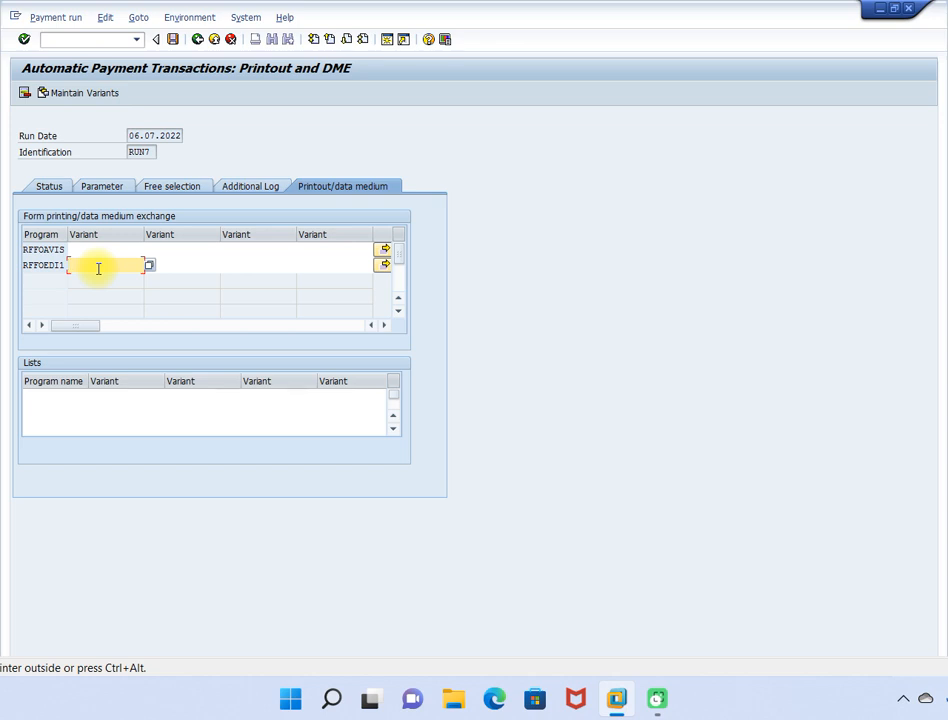
pyautogui.write('e1')
pyautogui.press('BackSpace')
pyautogui.press('BackSpace')
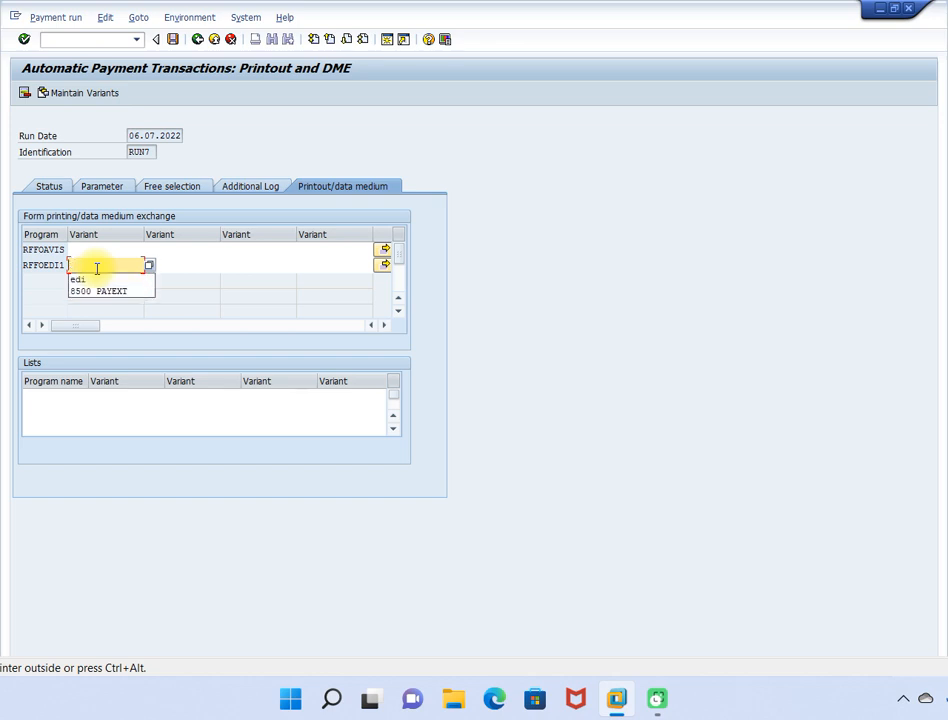
pyautogui.click(77, 281)
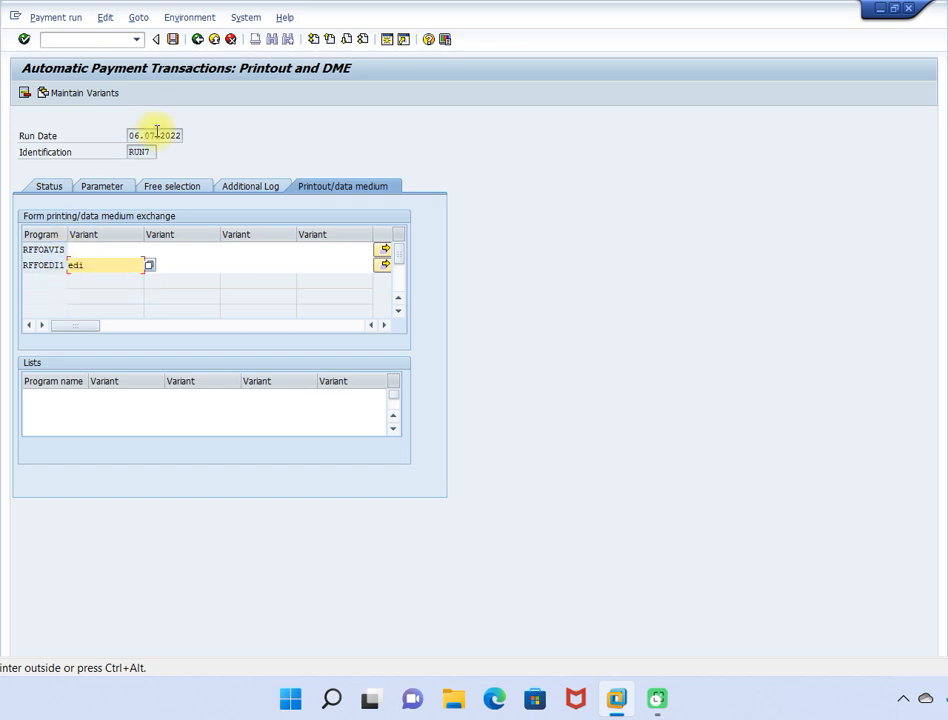
pyautogui.click(173, 40)
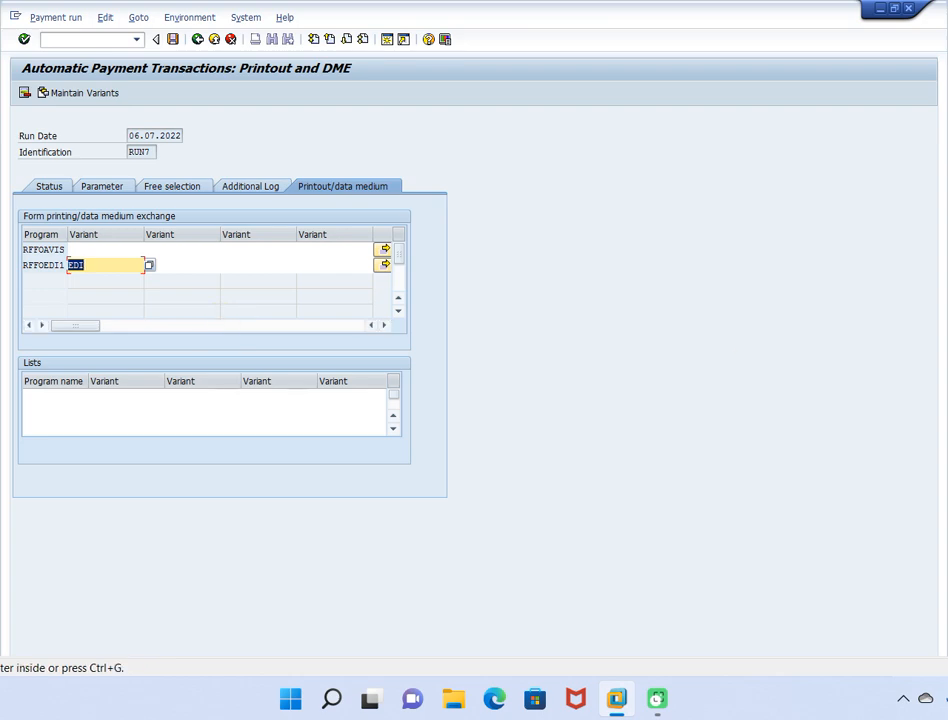
pyautogui.scroll(-3, 474, 330)
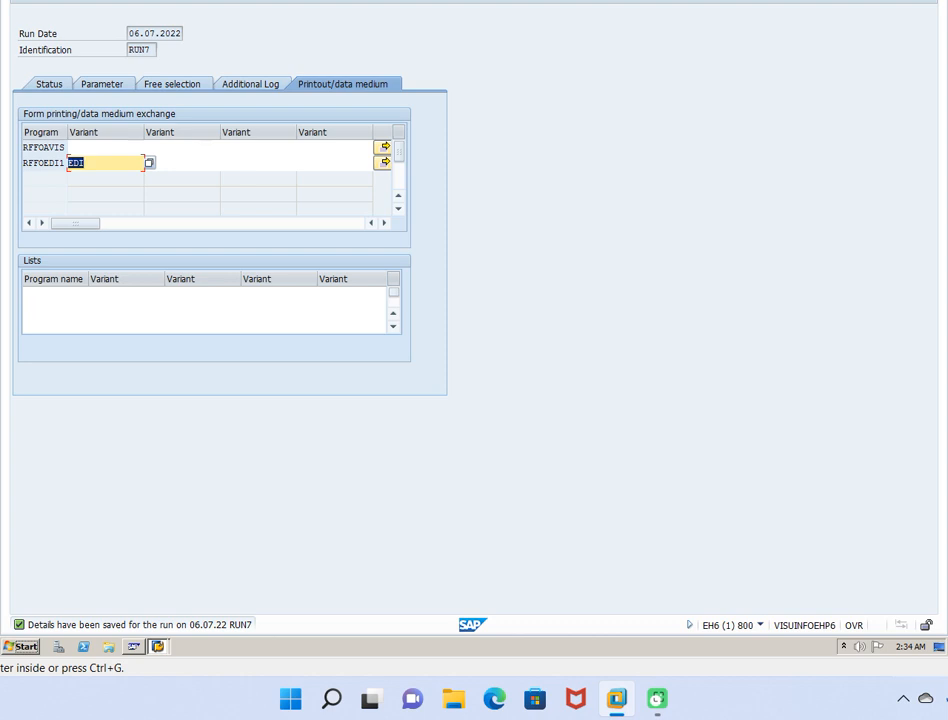
# - Schedule the payment proposal for run RUN7 to start immediately
pyautogui.click(53, 85)
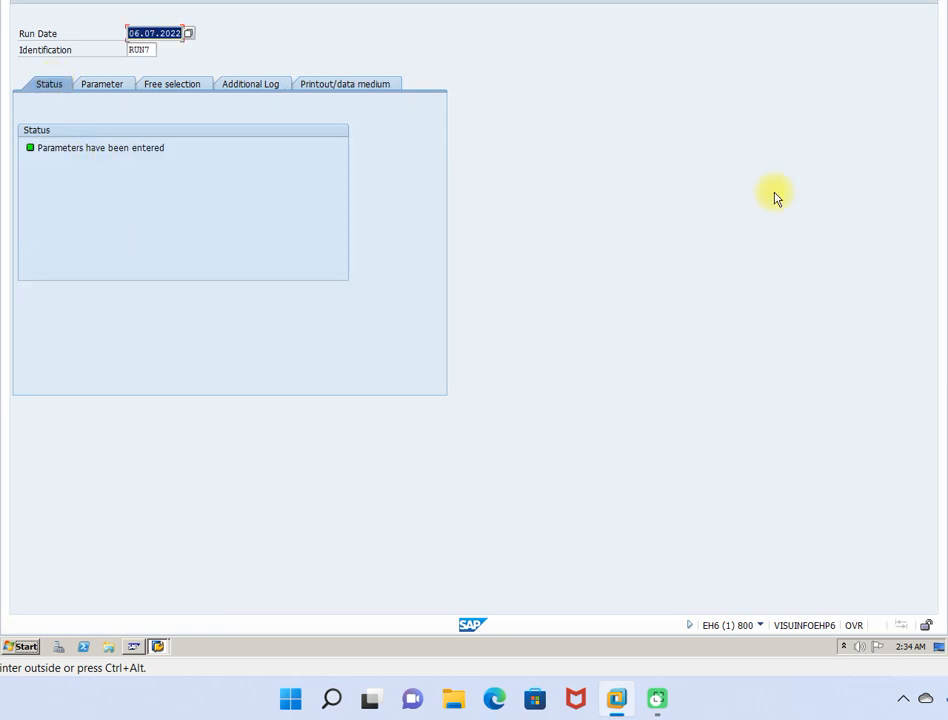
pyautogui.scroll(3, 474, 330)
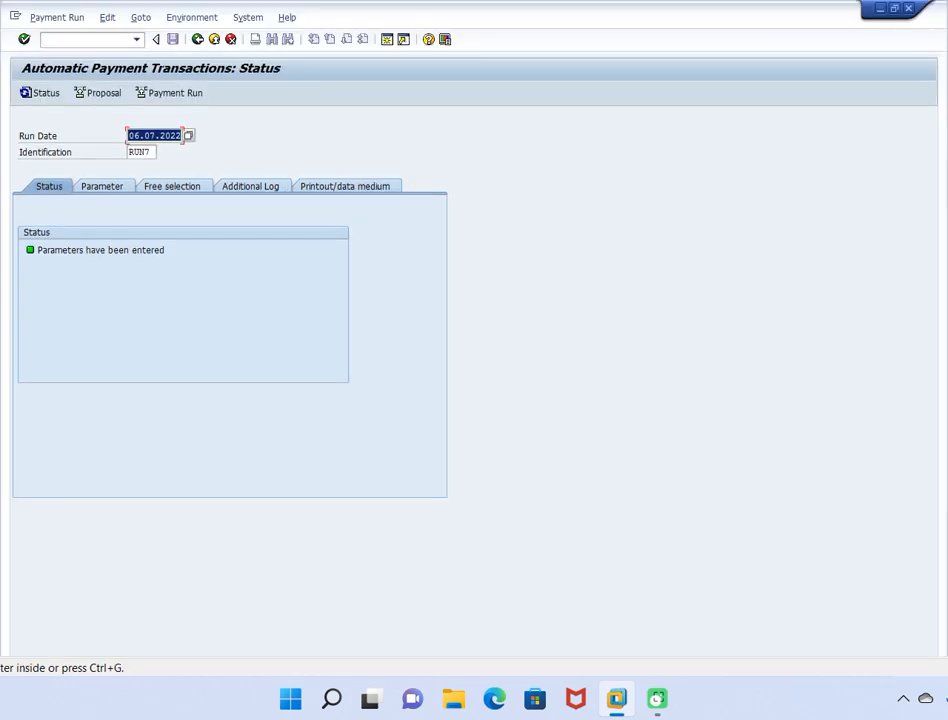
pyautogui.click(104, 93)
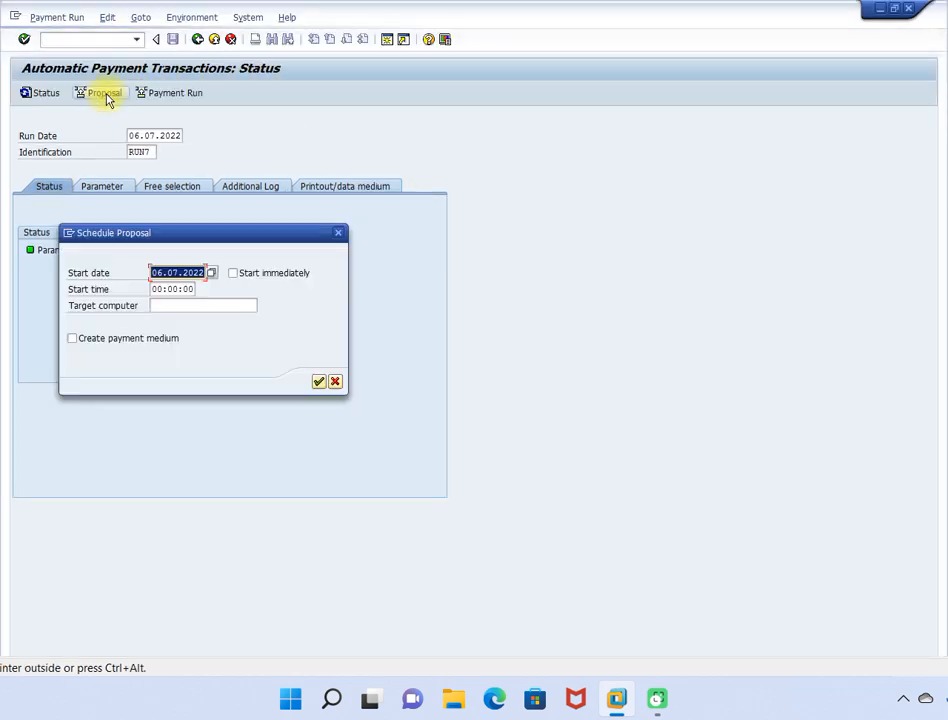
pyautogui.click(241, 278)
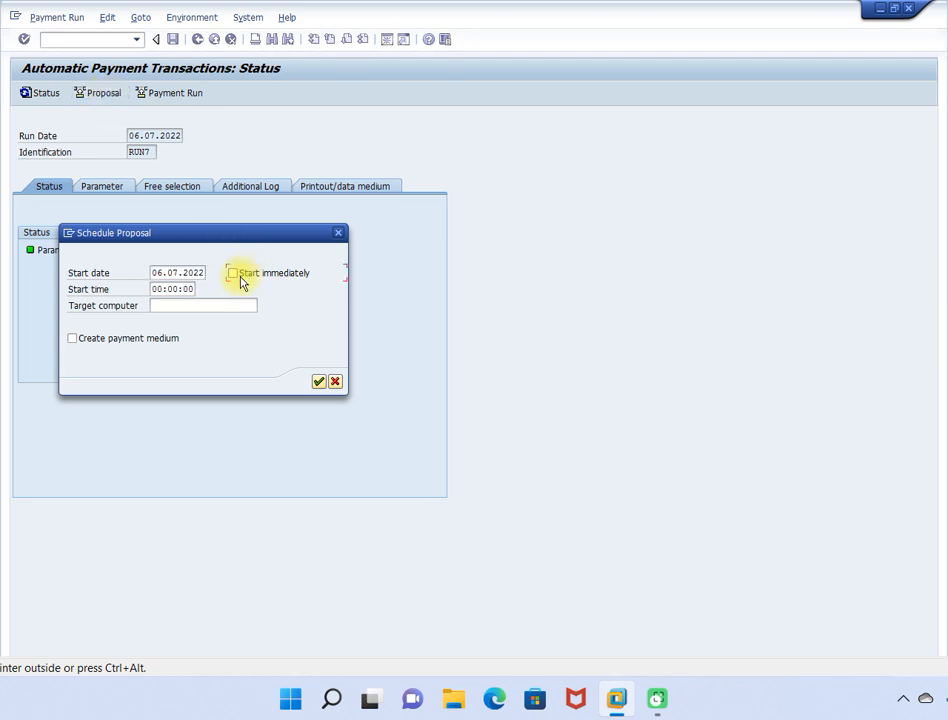
pyautogui.click(236, 274)
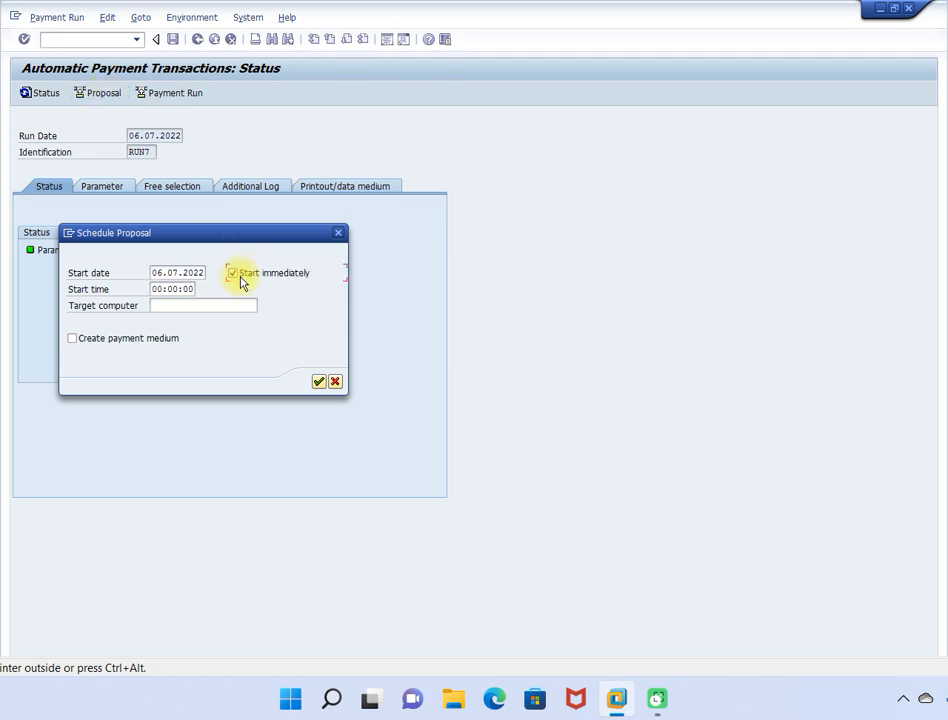
pyautogui.click(319, 383)
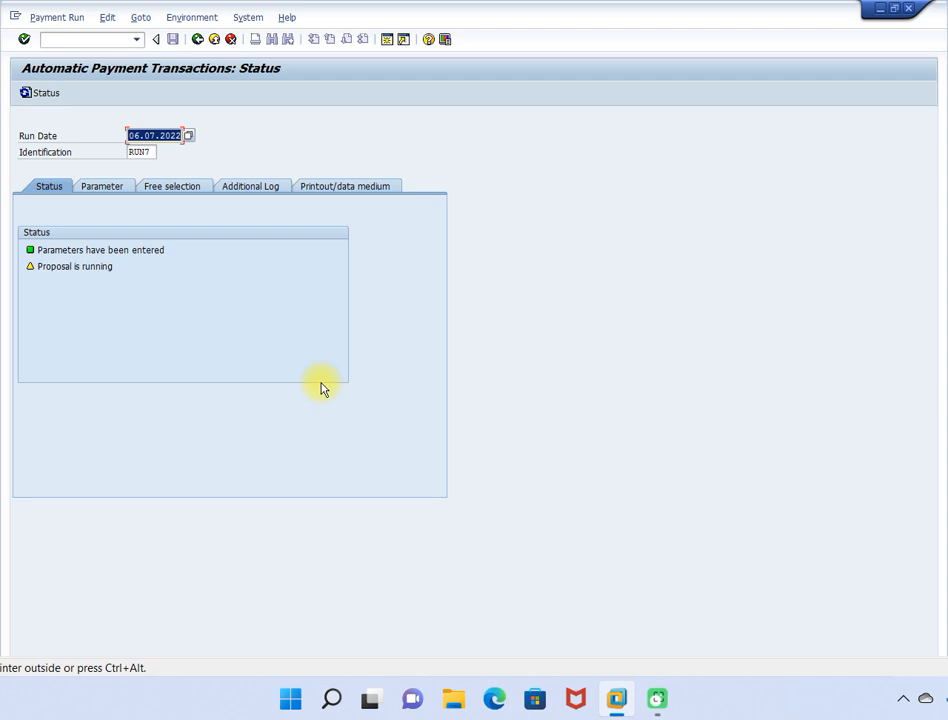
# - Refresh the run status until the proposal is finished, and review the payments in the displayed proposal
pyautogui.click(34, 98)
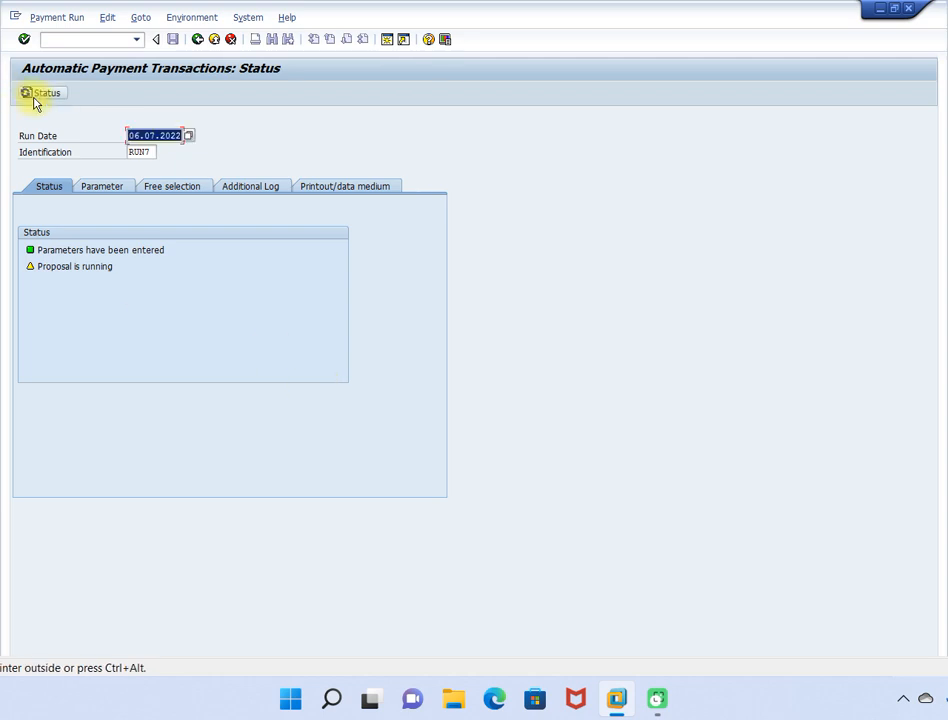
pyautogui.click(34, 98)
pyautogui.click(34, 98)
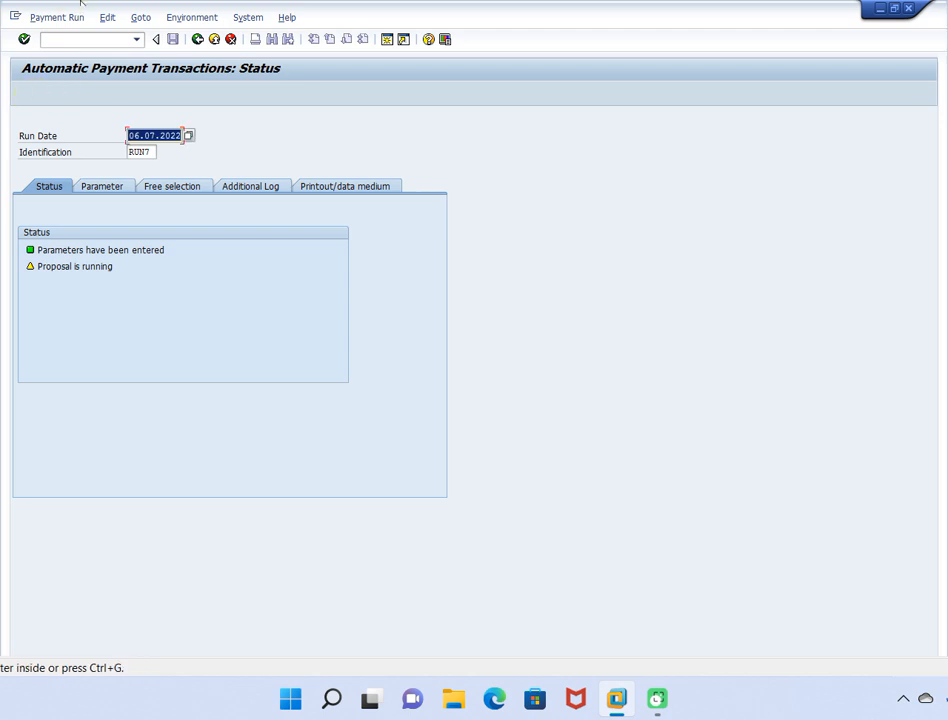
pyautogui.click(50, 19)
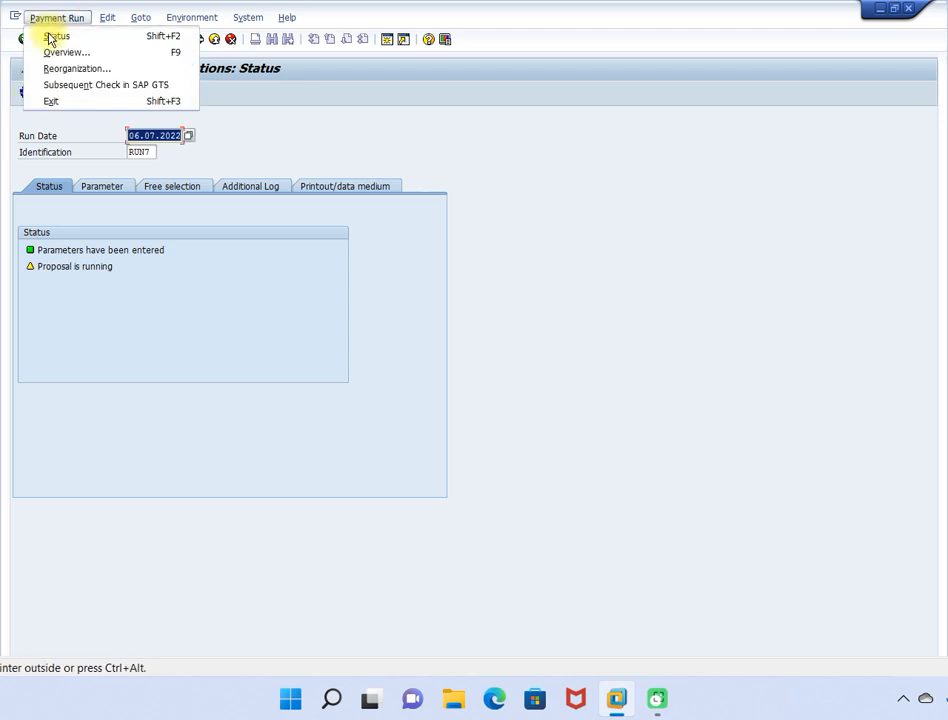
pyautogui.click(52, 36)
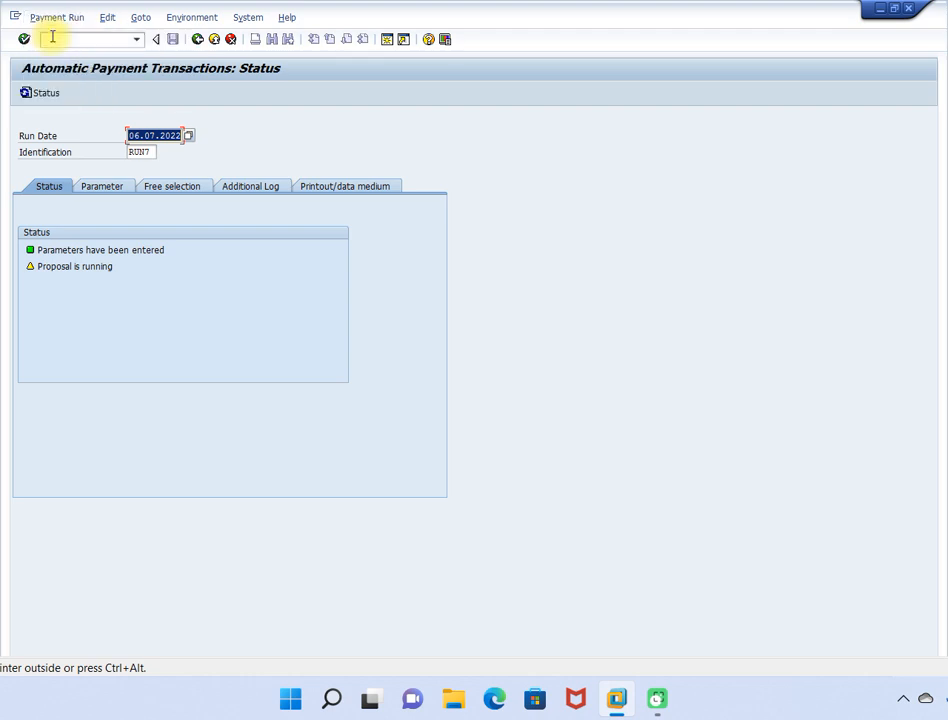
pyautogui.click(43, 99)
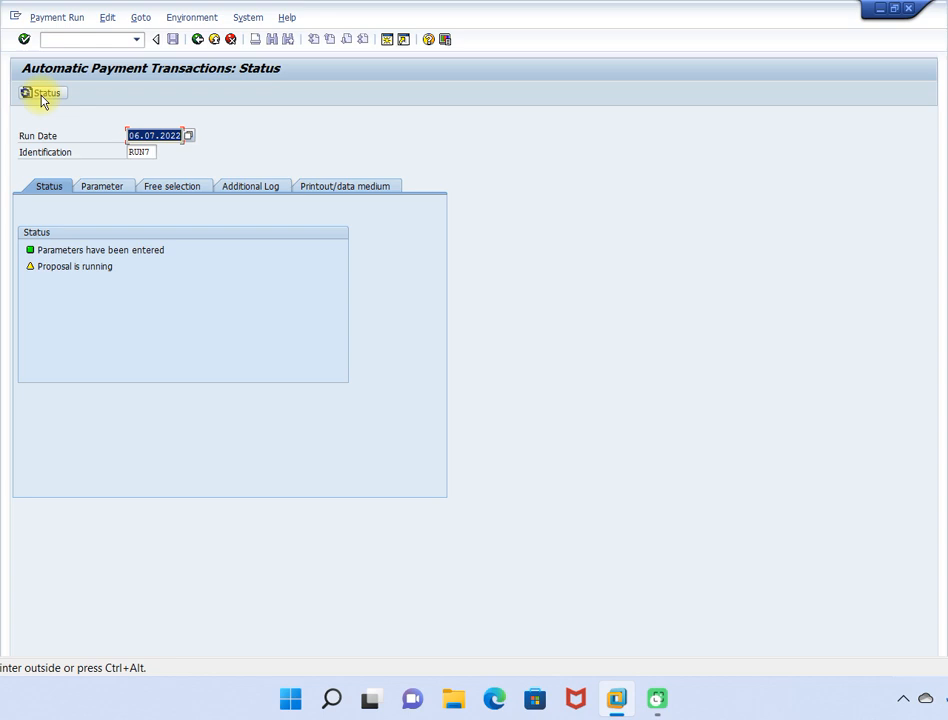
pyautogui.click(43, 99)
pyautogui.click(43, 93)
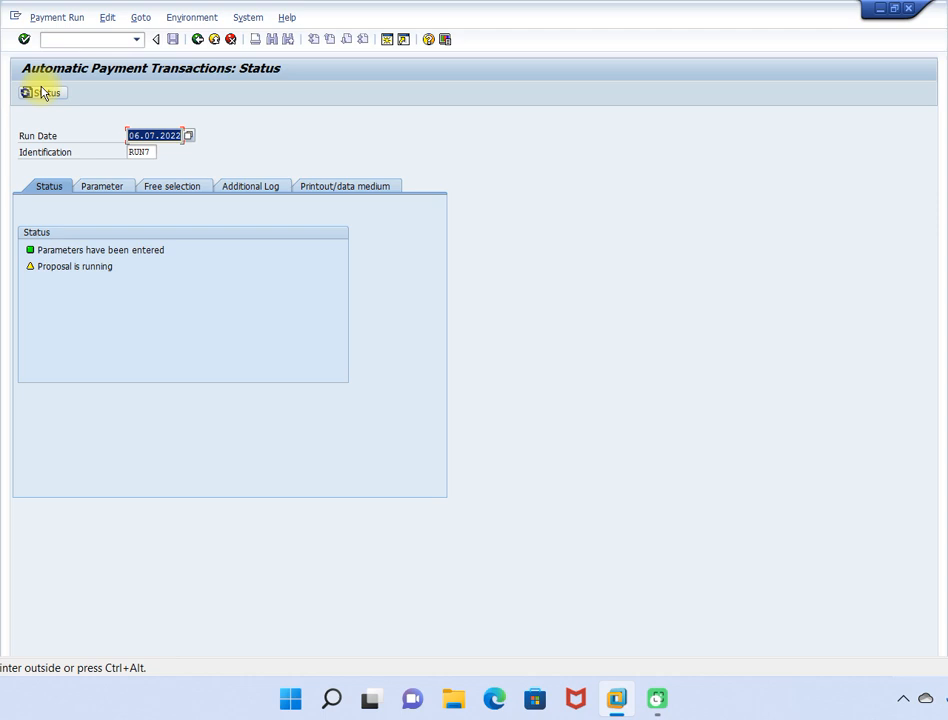
pyautogui.click(45, 20)
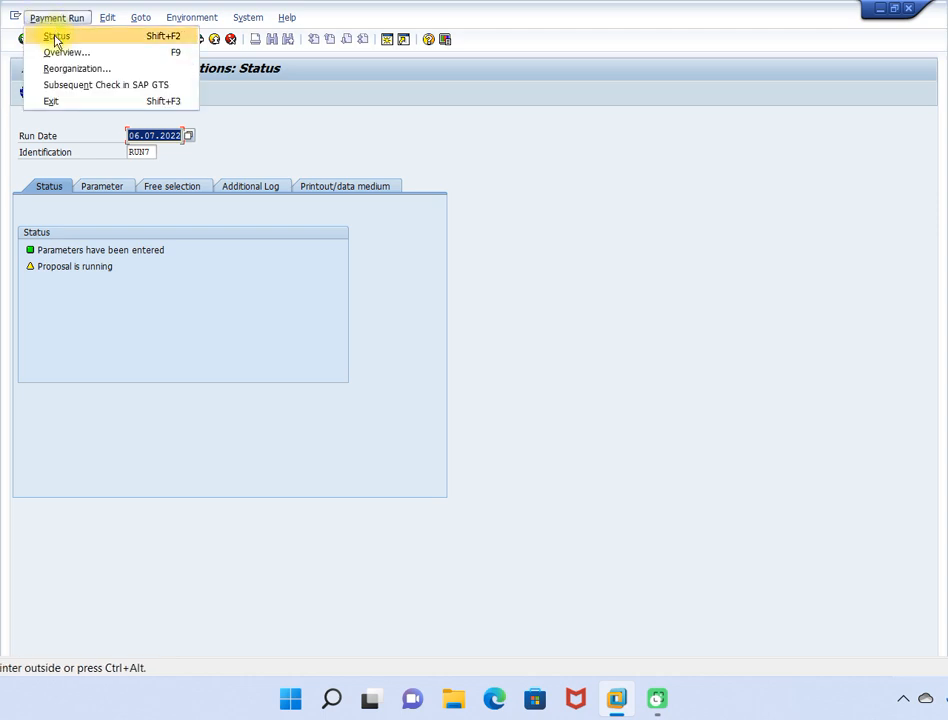
pyautogui.click(55, 38)
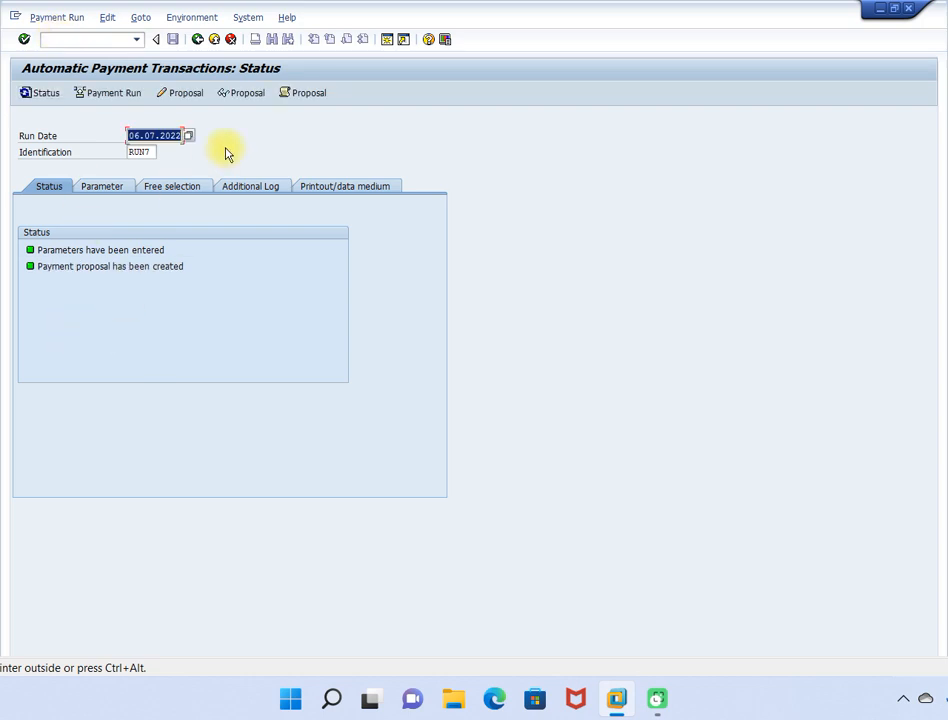
pyautogui.click(249, 93)
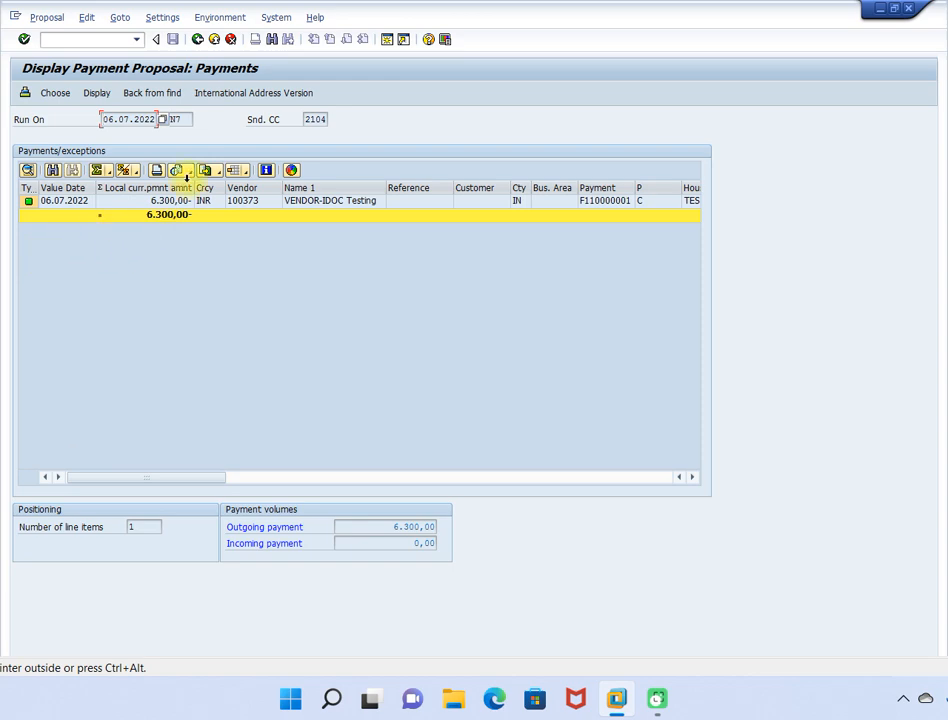
pyautogui.click(199, 42)
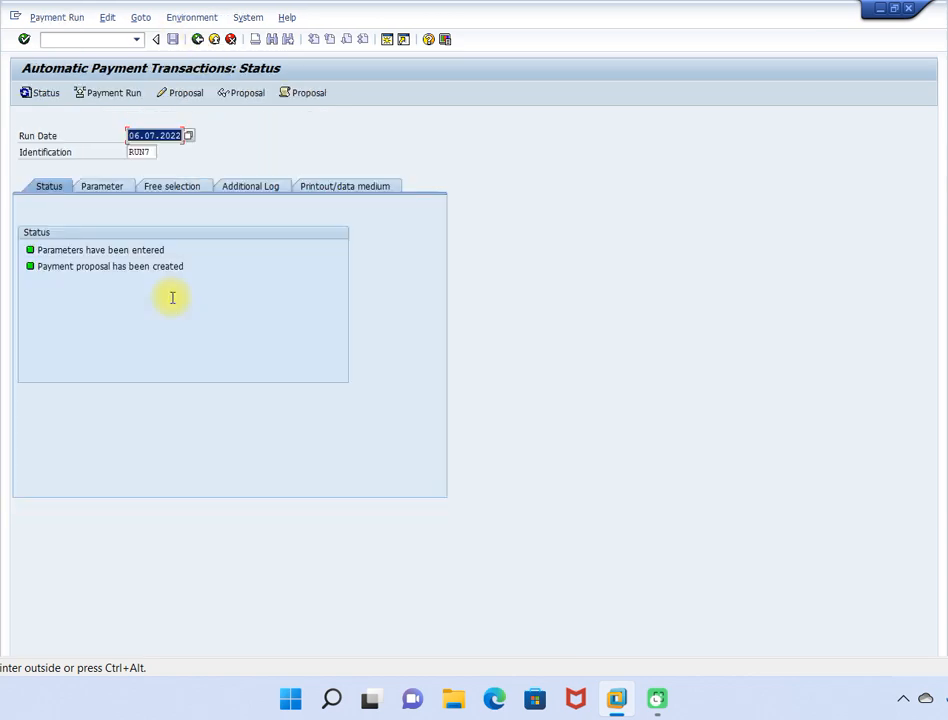
# - Schedule the payment run to start immediately without creating a payment medium, and refresh its status
pyautogui.click(114, 94)
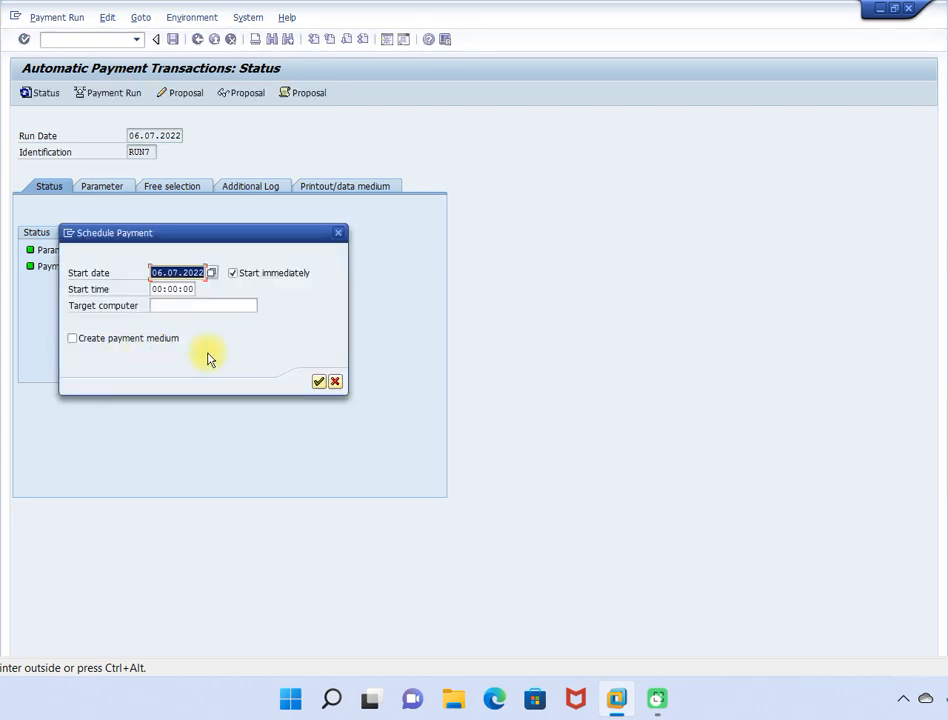
pyautogui.click(319, 382)
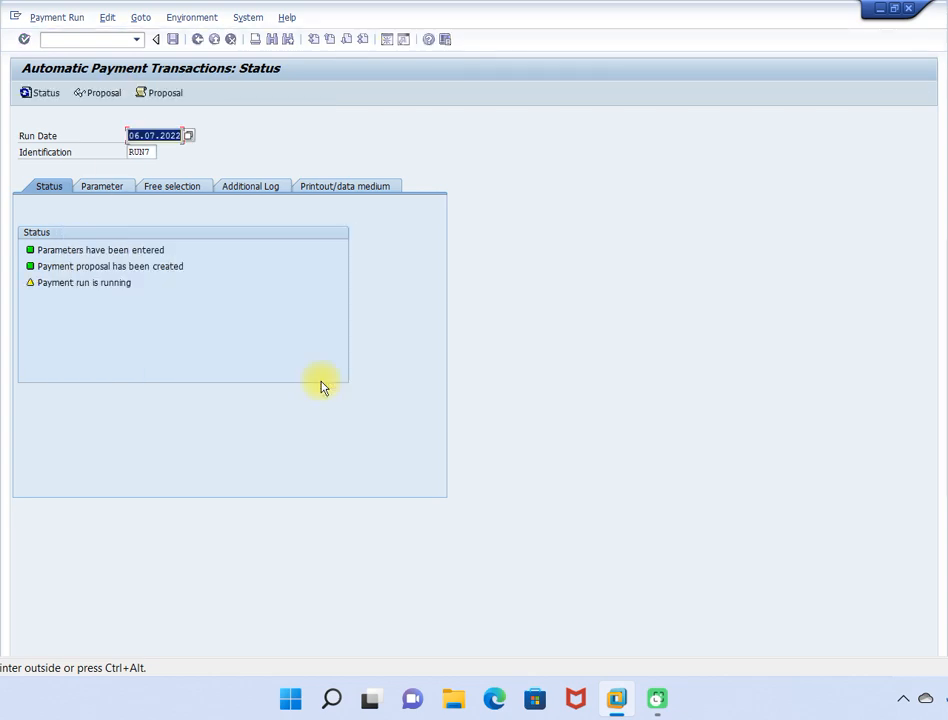
pyautogui.press('Return')
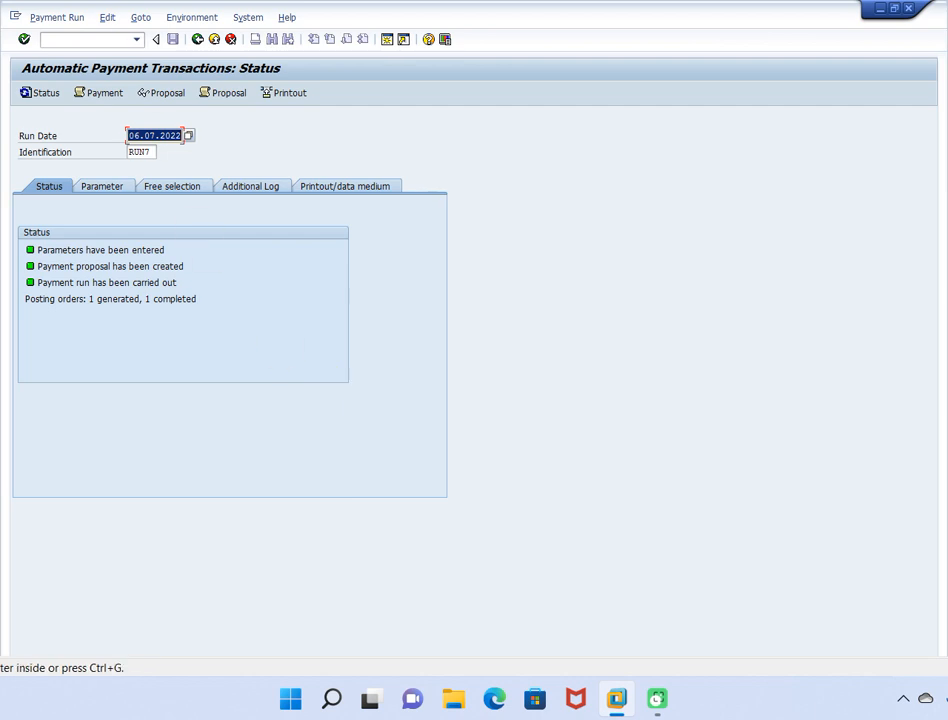
# - Open transaction SA38 and execute the payment medium program RFFOEDI1 to reach its selection screen
pyautogui.click(137, 40)
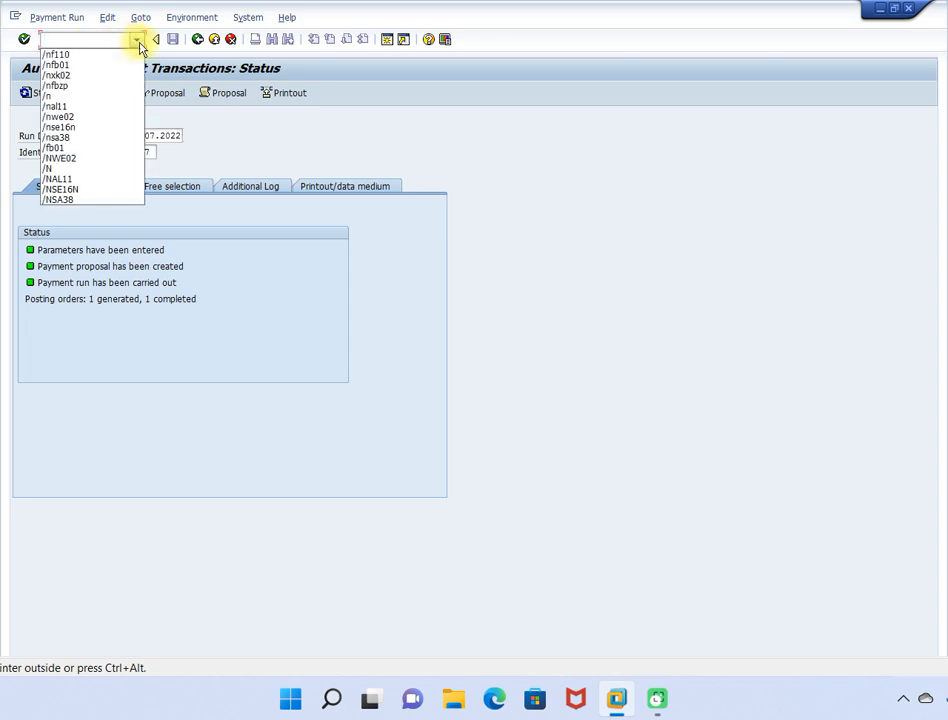
pyautogui.click(72, 139)
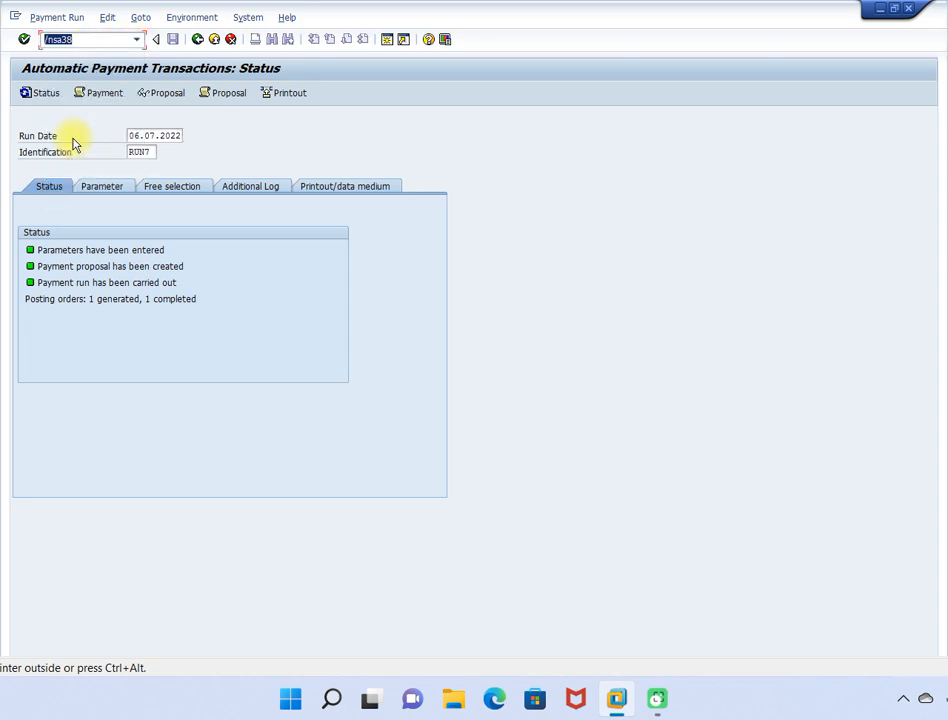
pyautogui.press('Return')
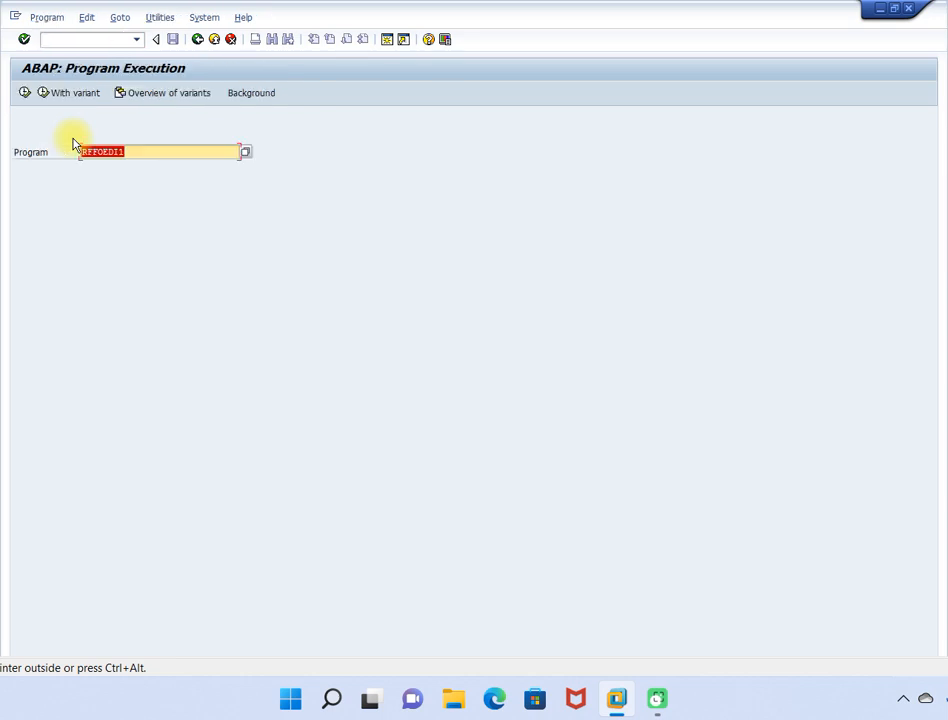
pyautogui.click(155, 154)
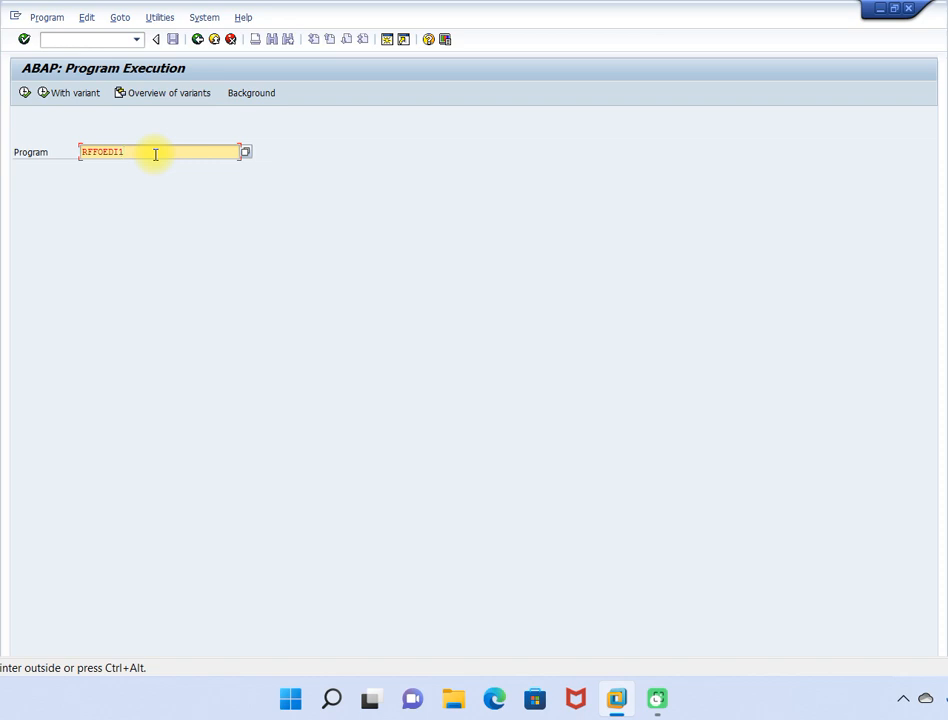
pyautogui.click(25, 93)
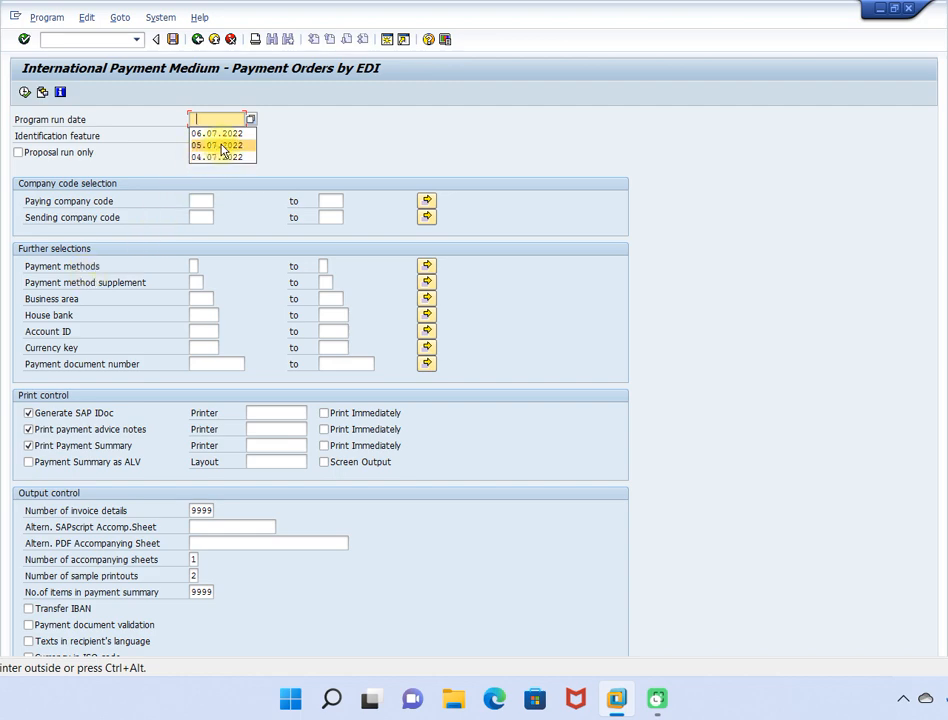
# - Set the program run date to 06.07.2022, identification feature RUN7, paying company code 2104 and payment method C
pyautogui.click(223, 134)
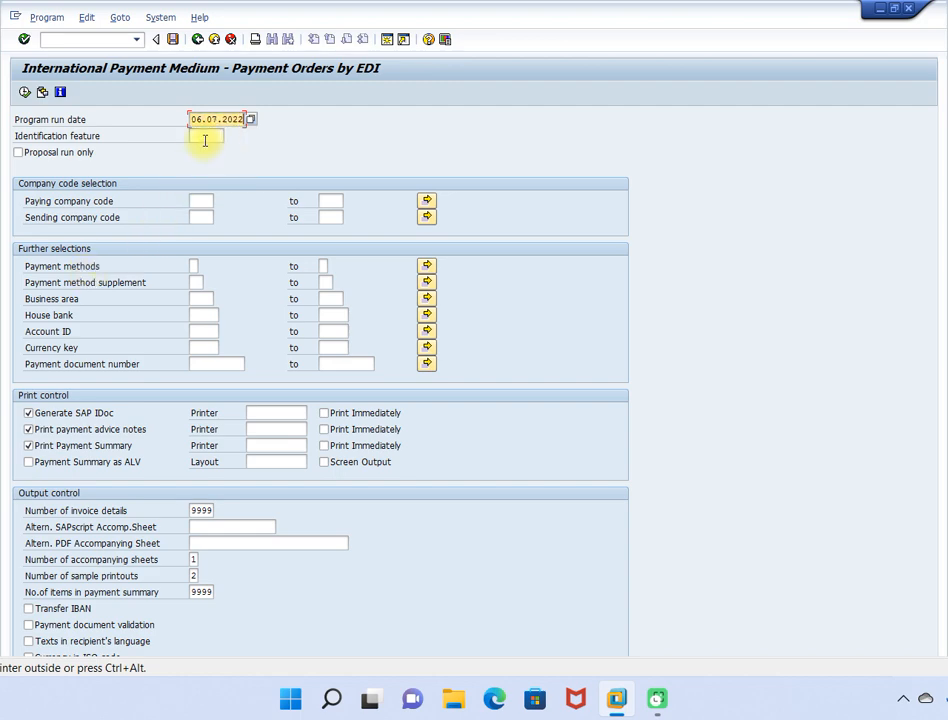
pyautogui.click(205, 140)
pyautogui.click(207, 155)
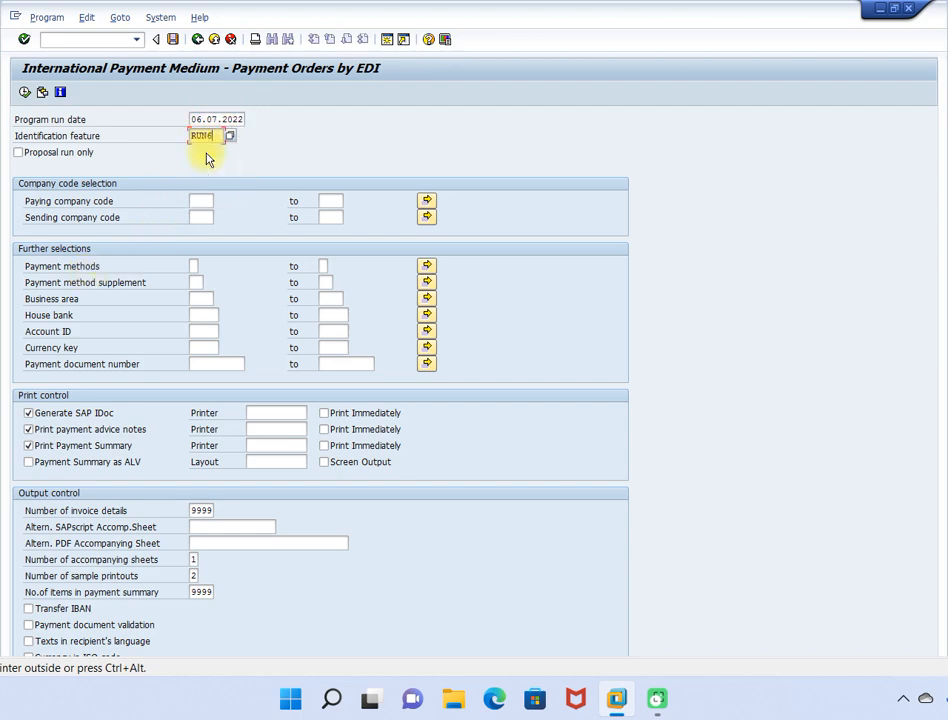
pyautogui.press('BackSpace')
pyautogui.write('7')
pyautogui.click(203, 201)
pyautogui.click(203, 220)
pyautogui.click(196, 266)
pyautogui.click(195, 281)
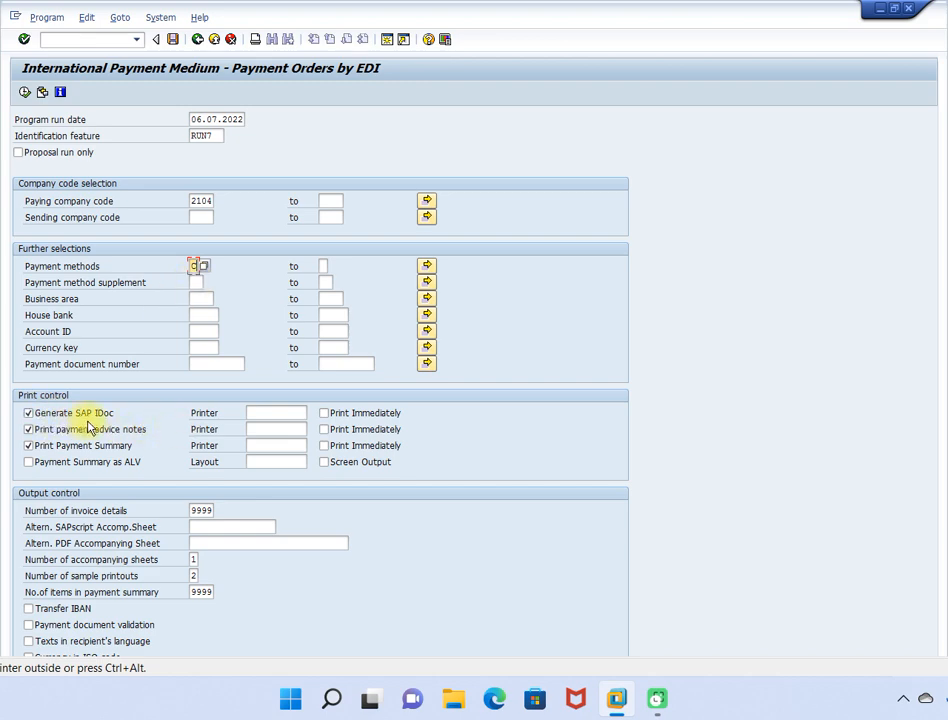
# - Assign printer LP01 with immediate printing to the SAP IDoc generation and execute the program
pyautogui.click(275, 415)
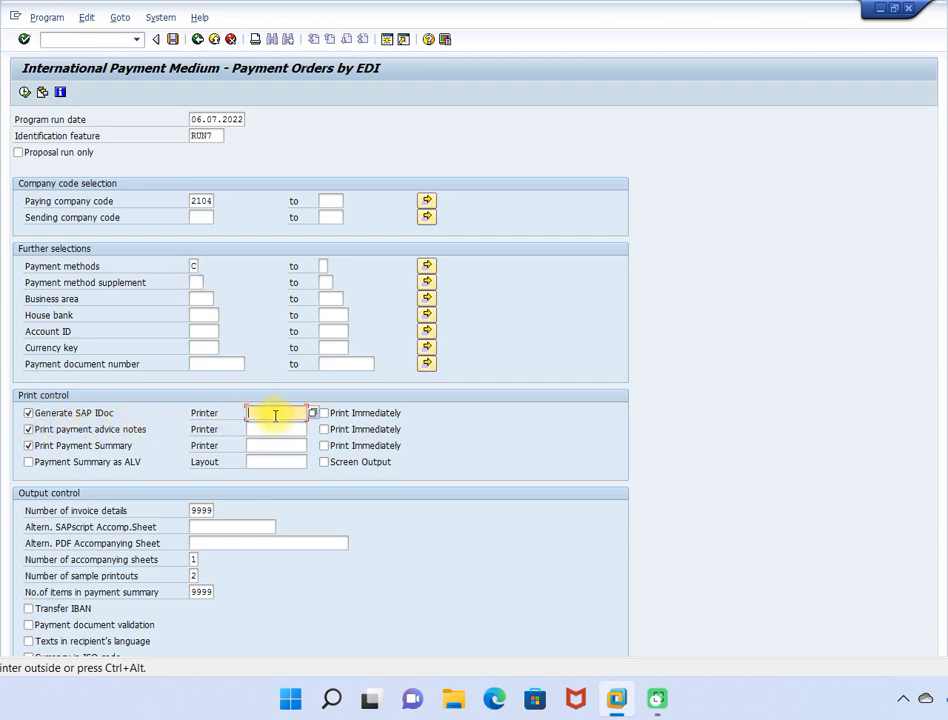
pyautogui.click(267, 428)
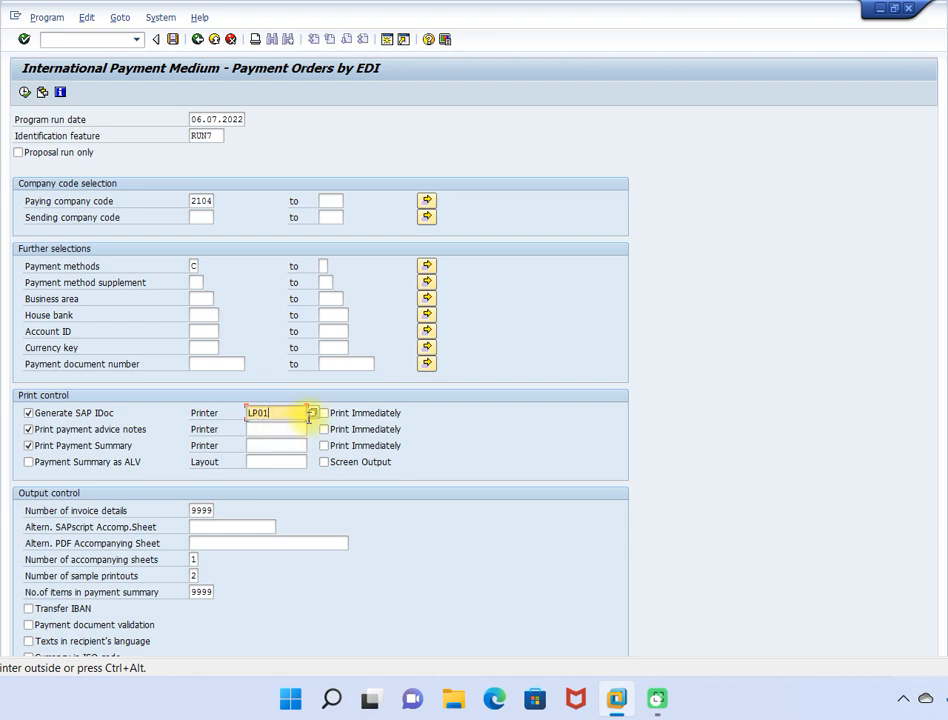
pyautogui.click(325, 414)
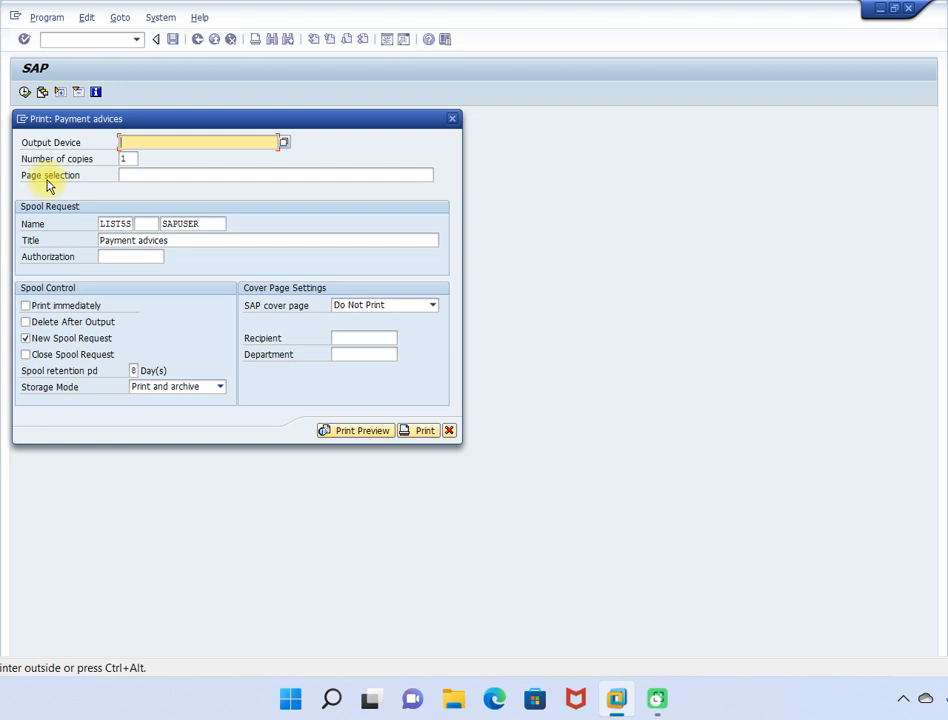
# - Set output device LP01 for the payment advices, preview the advice and summary pages, and return to the overview of generated files
pyautogui.write('lp0')
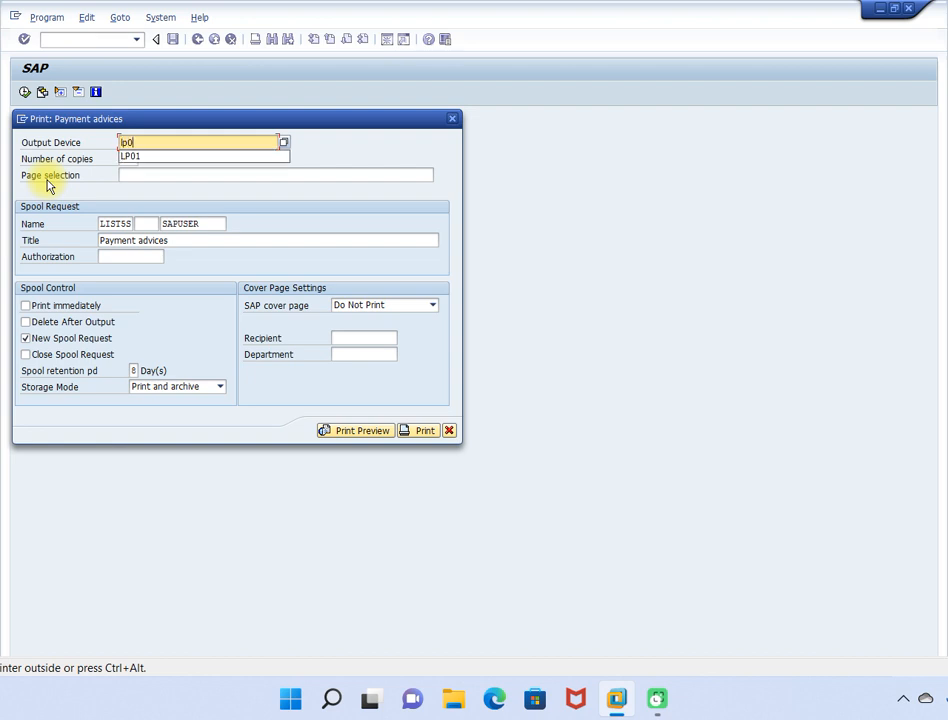
pyautogui.click(155, 157)
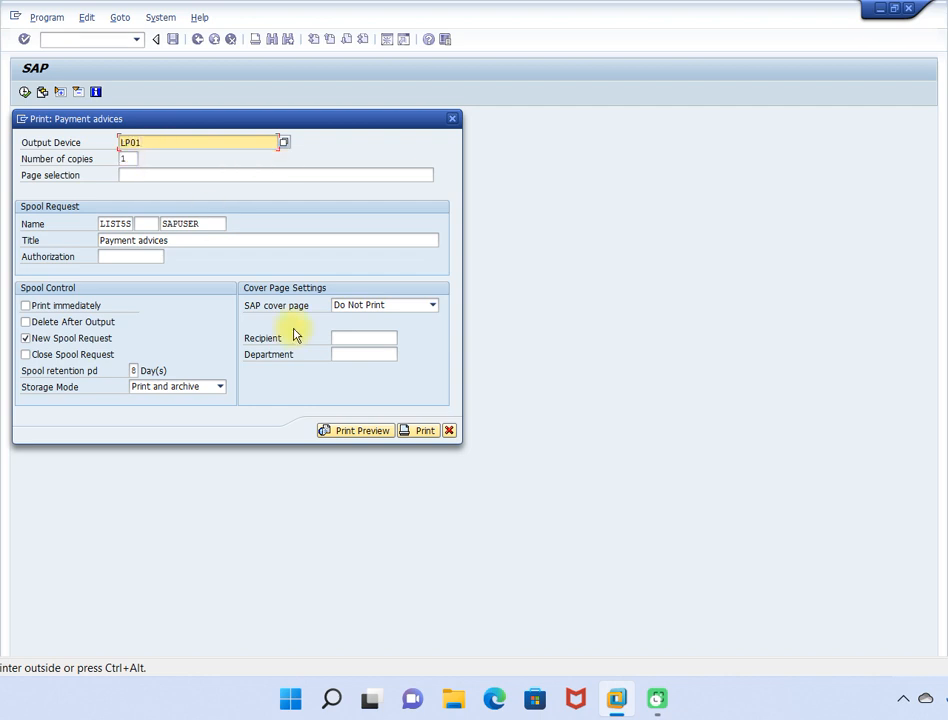
pyautogui.click(340, 430)
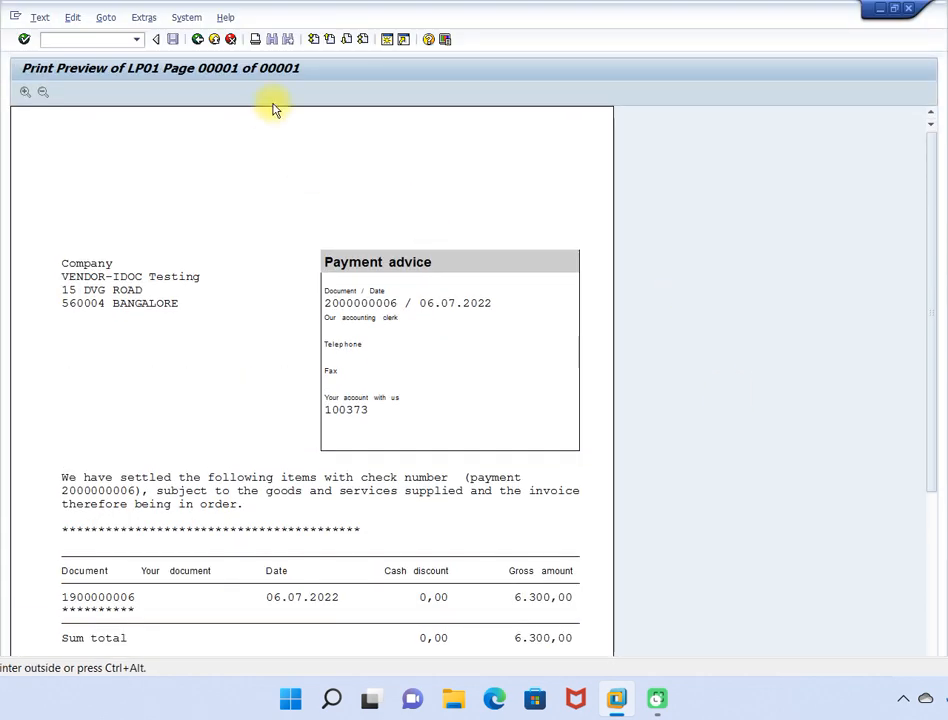
pyautogui.click(197, 40)
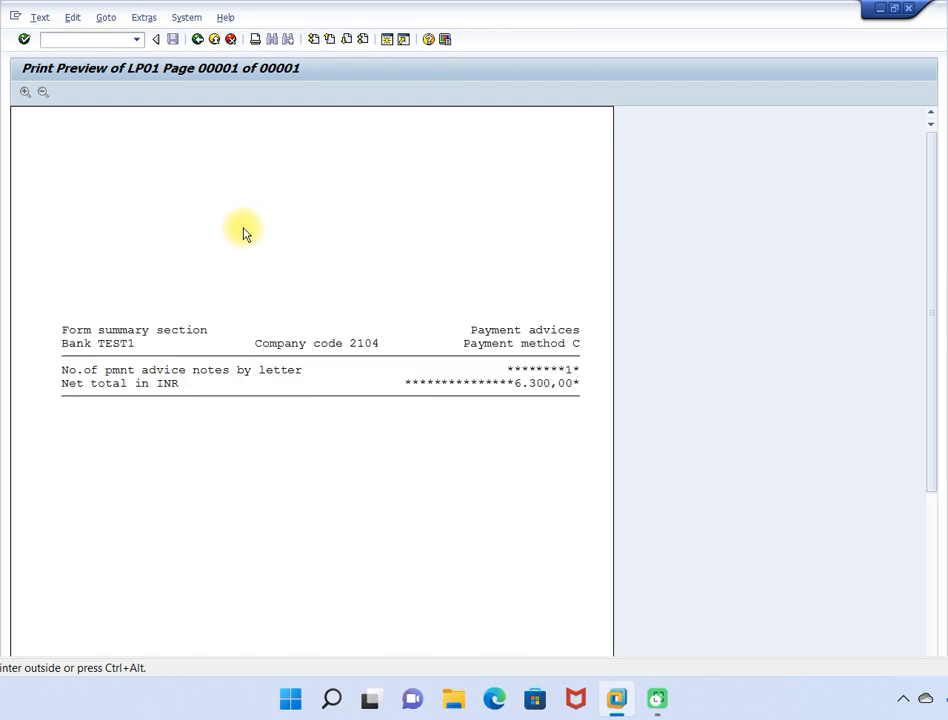
pyautogui.click(198, 40)
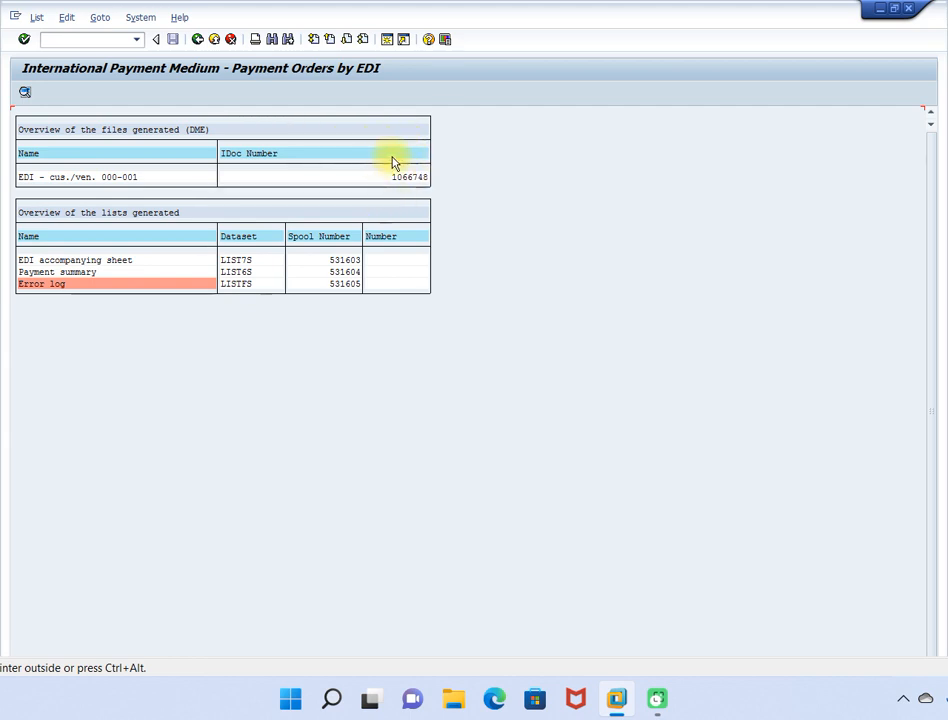
# - Open the general table display with transaction SE16N for table REGUH
pyautogui.click(66, 42)
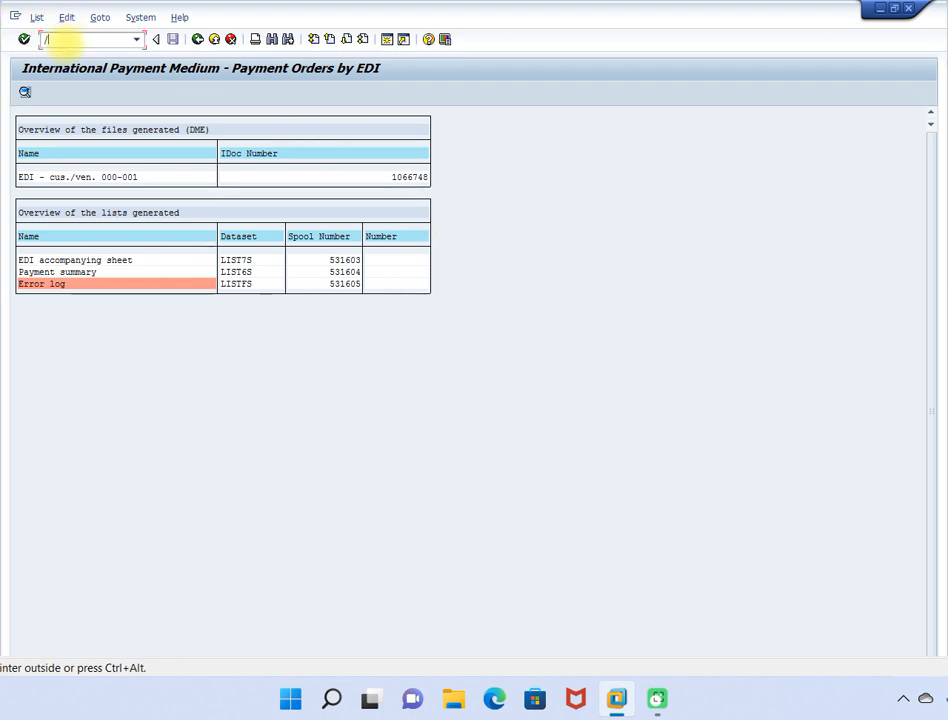
pyautogui.write('/nse16n')
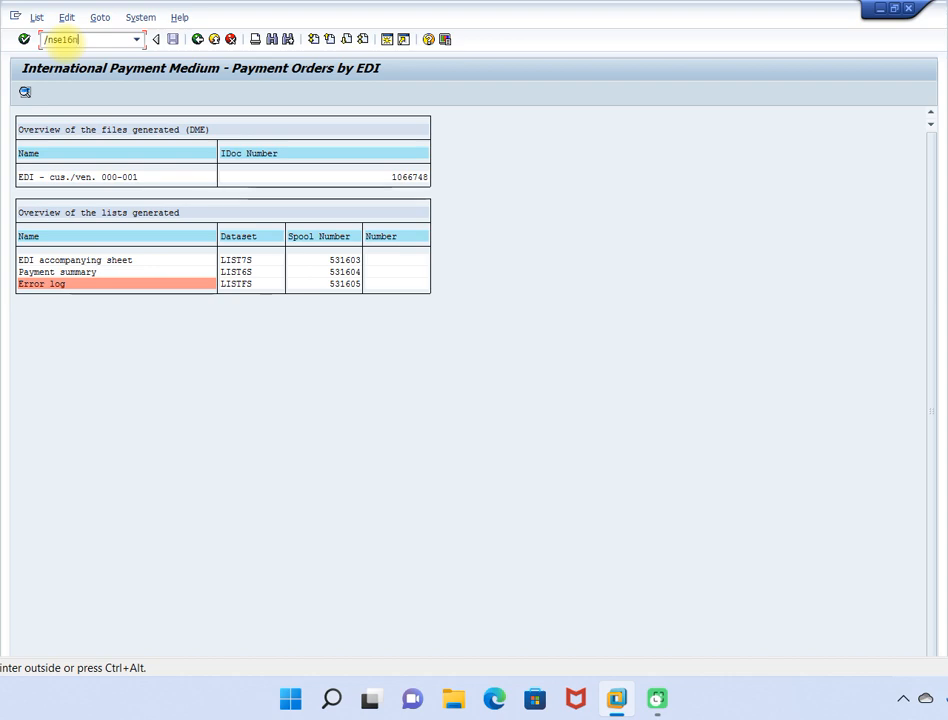
pyautogui.press('Return')
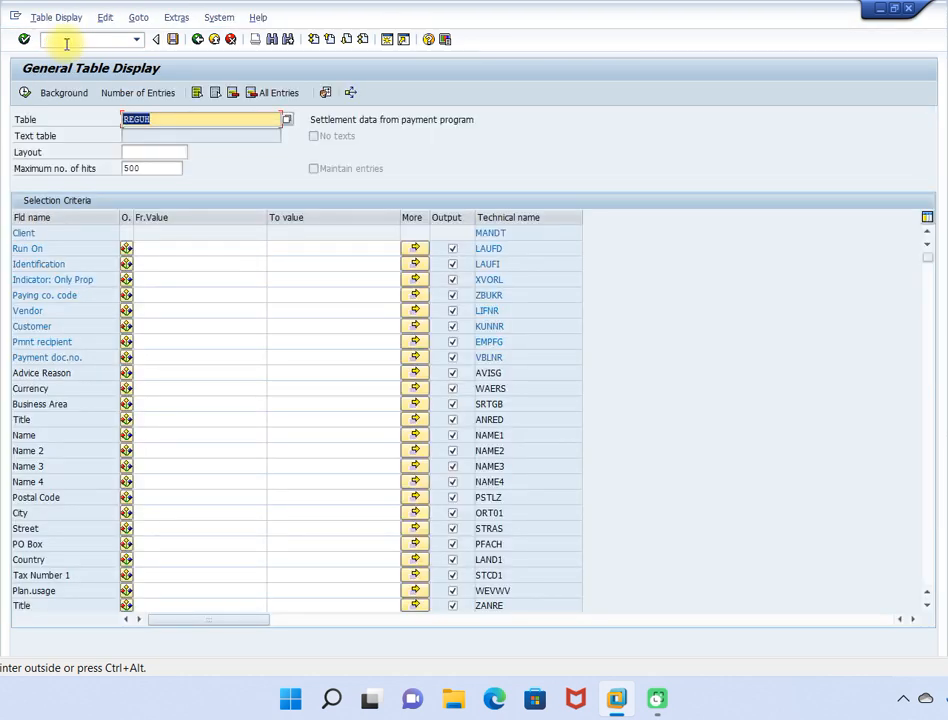
pyautogui.click(150, 122)
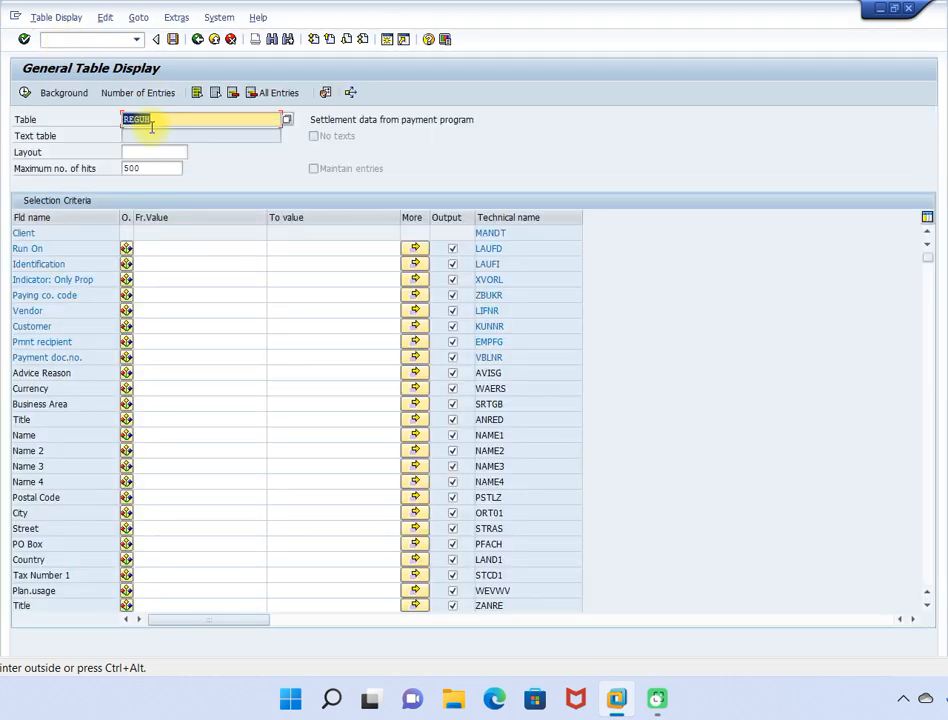
# - Display the REGUH entries for run date 06.07.2022 and identification run7, and check the IDoc number columns
pyautogui.click(163, 248)
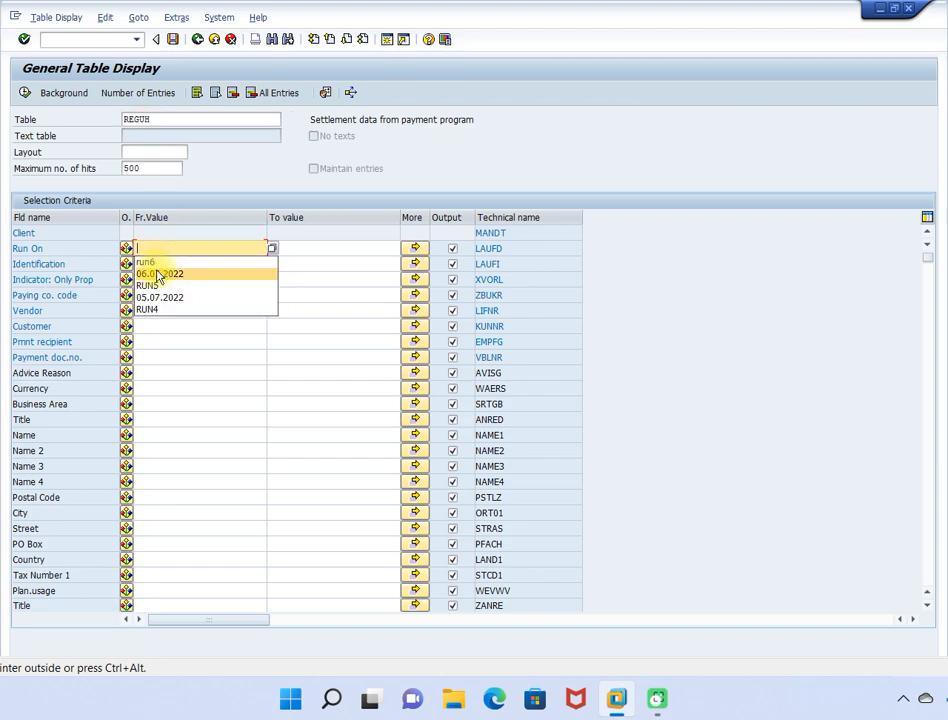
pyautogui.click(154, 274)
pyautogui.click(155, 264)
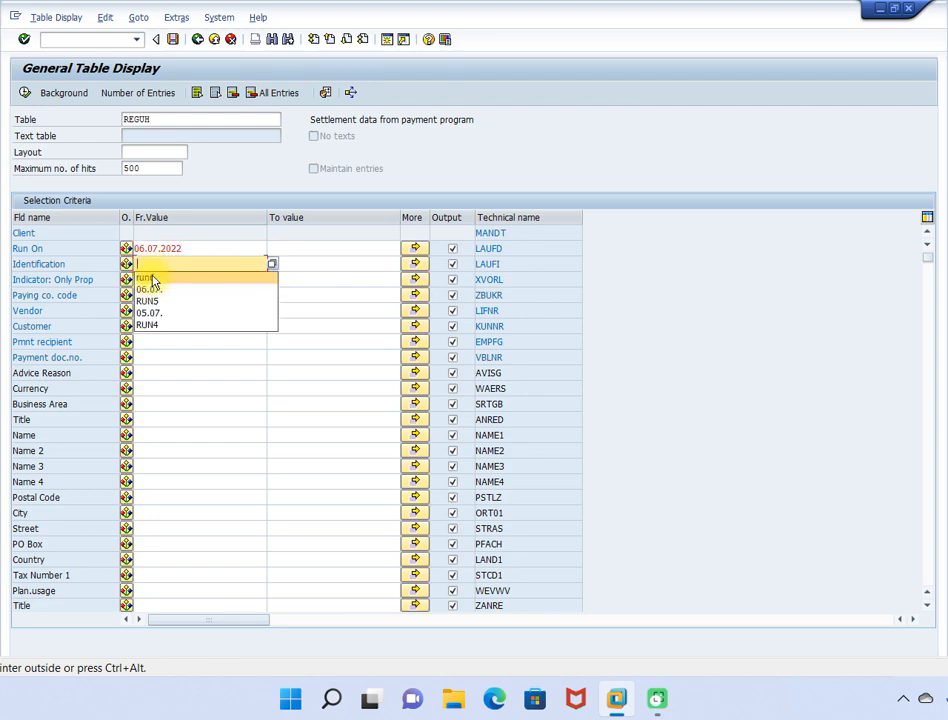
pyautogui.click(151, 277)
pyautogui.press('BackSpace')
pyautogui.write('7')
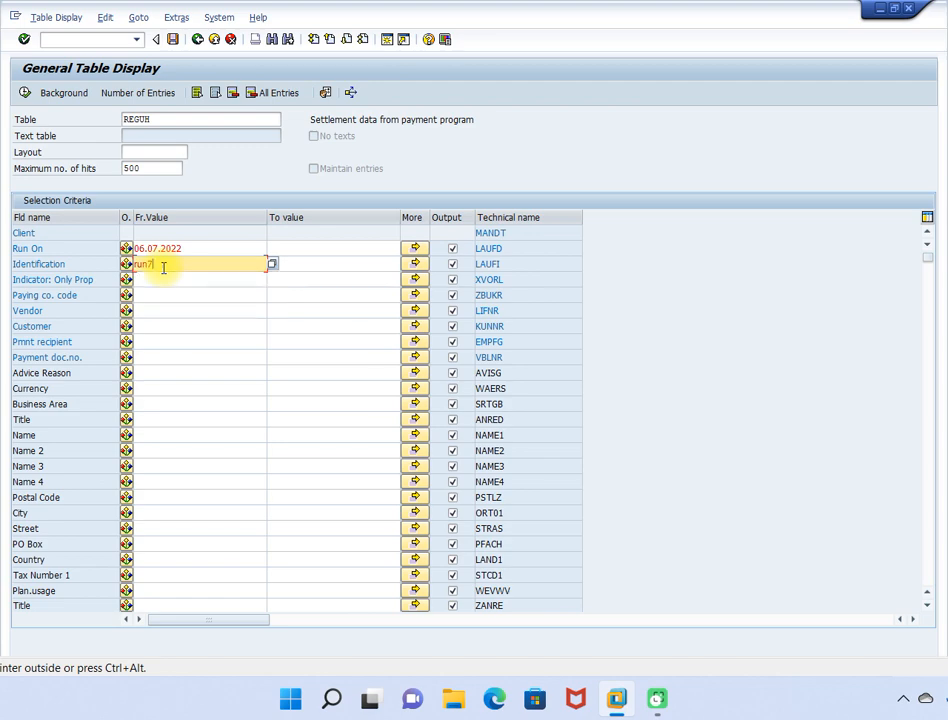
pyautogui.click(27, 93)
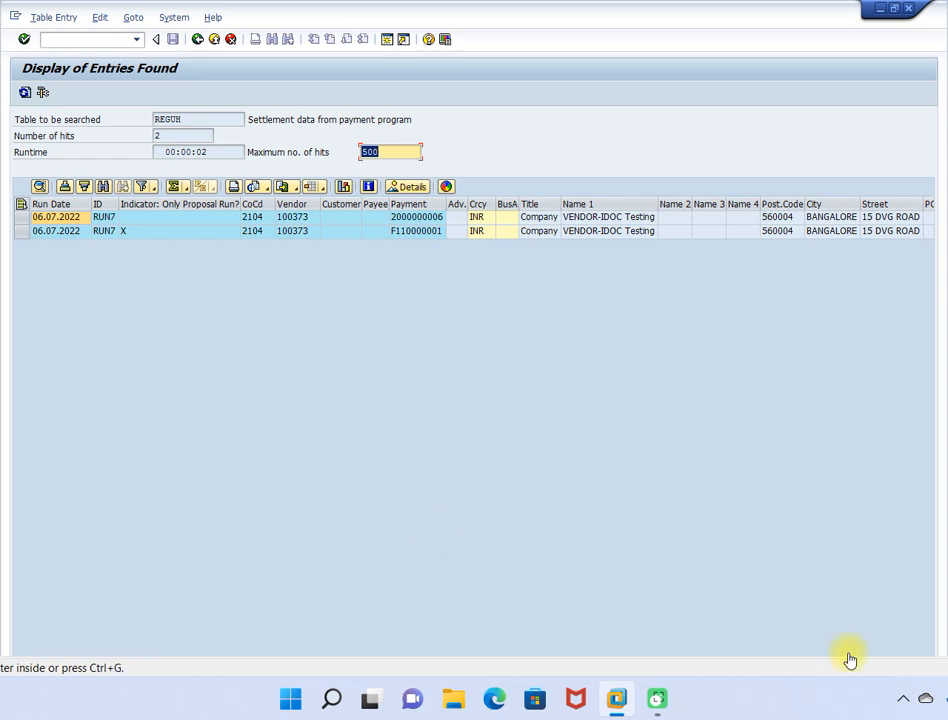
pyautogui.scroll(-1, 474, 330)
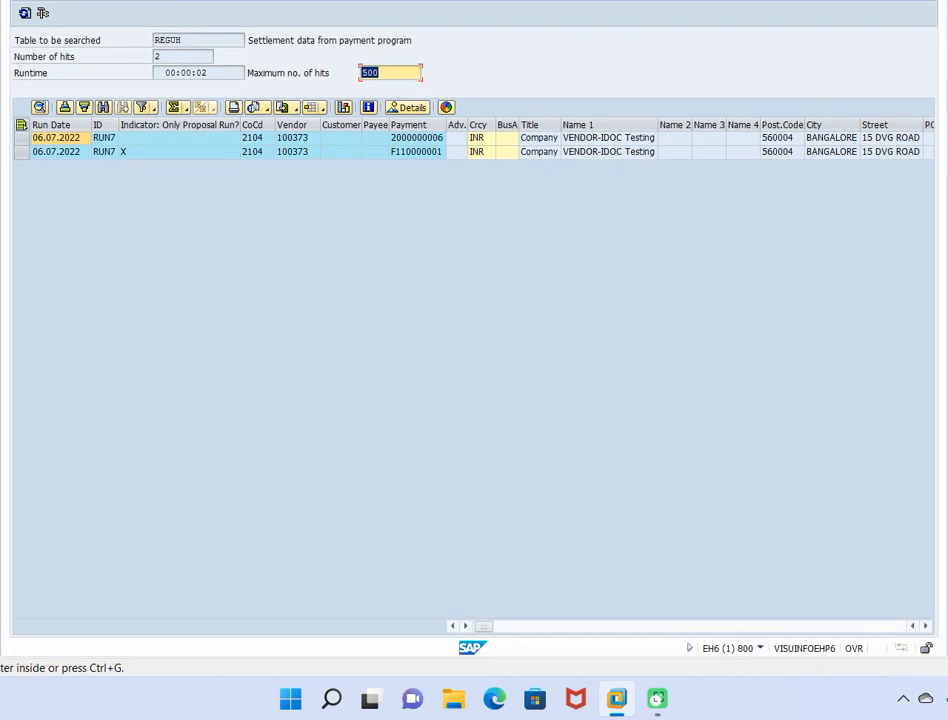
pyautogui.click(925, 627)
pyautogui.moveTo(925, 627); pyautogui.dragTo(925, 627)
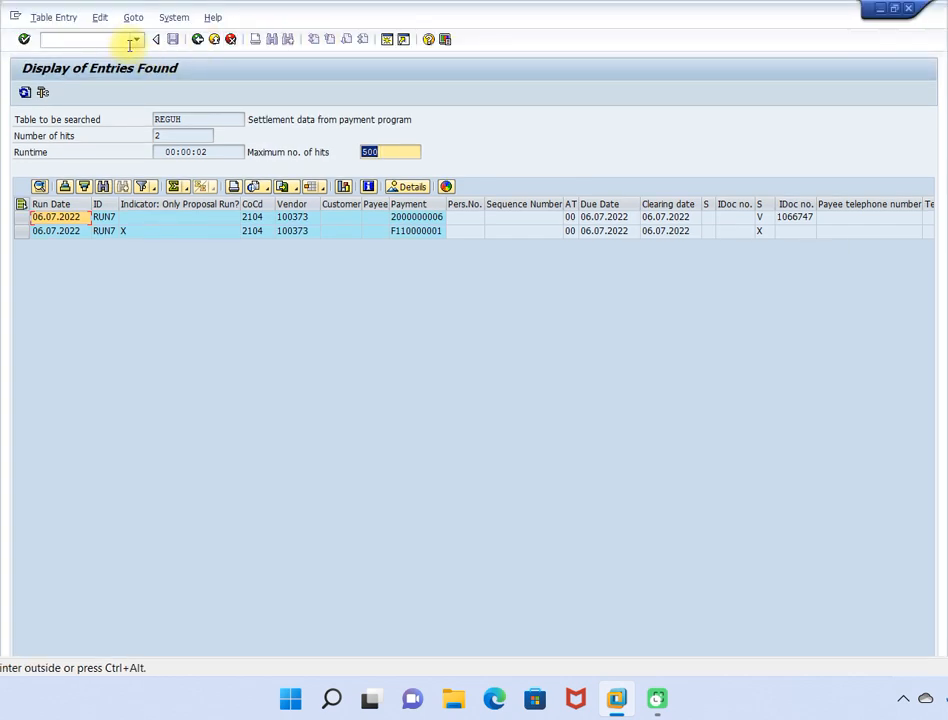
# - Open the IDoc list with transaction WE02 and list the IDocs created on 06.07.2022
pyautogui.click(93, 40)
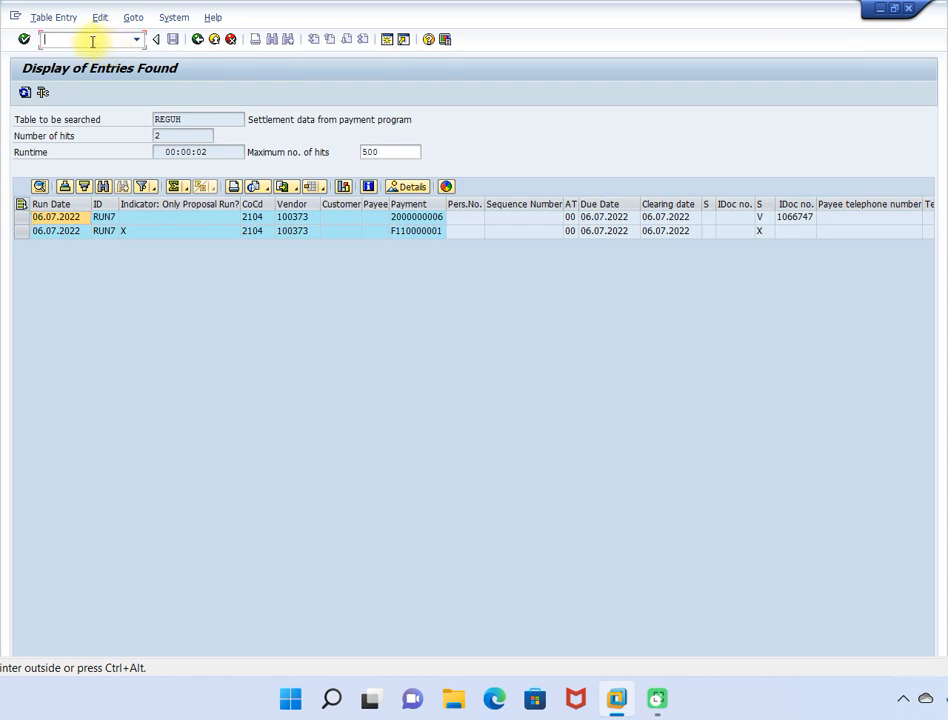
pyautogui.write('/nwe02')
pyautogui.press('Return')
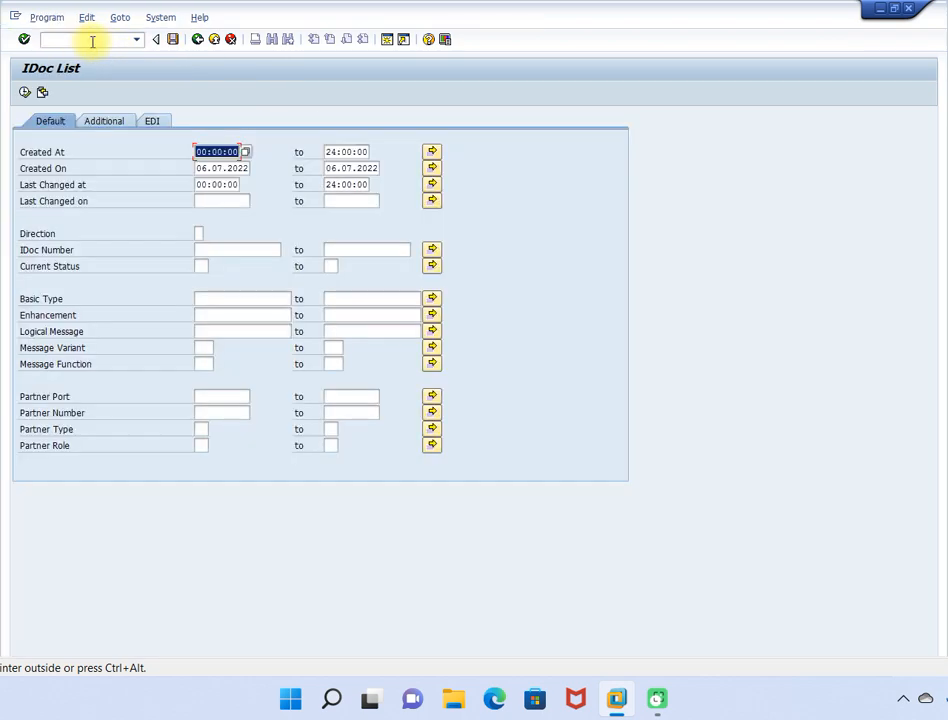
pyautogui.click(24, 93)
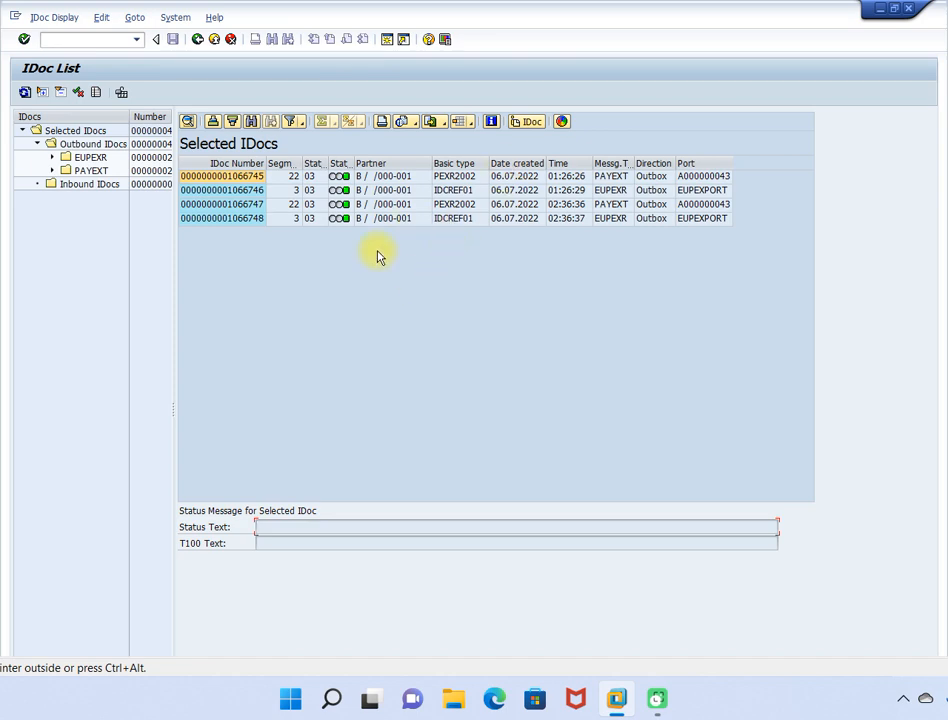
# - Open PAYEXT IDoc 1066747, expand its data records, and examine date segments E1EDK03 011, 028 and 017 and reference segment E1EDK02 022
pyautogui.click(258, 207)
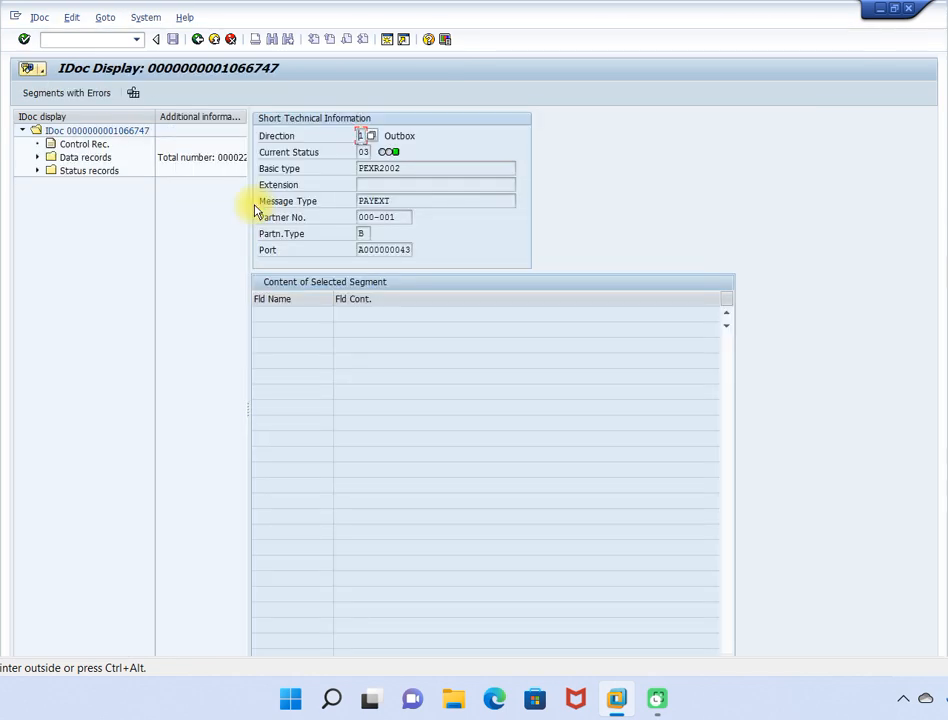
pyautogui.click(37, 157)
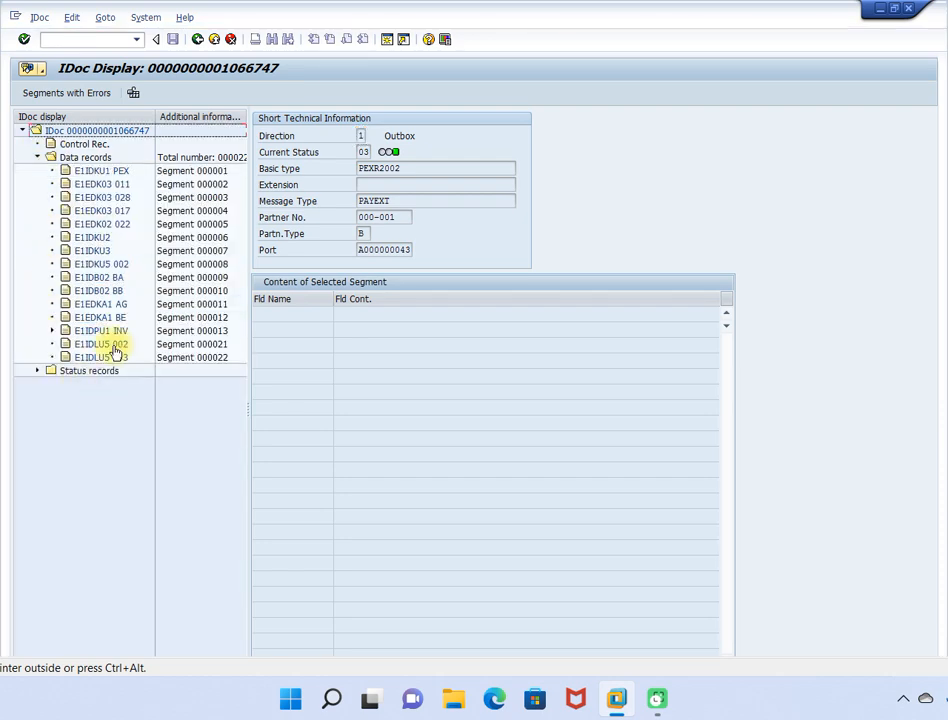
pyautogui.doubleClick(115, 188)
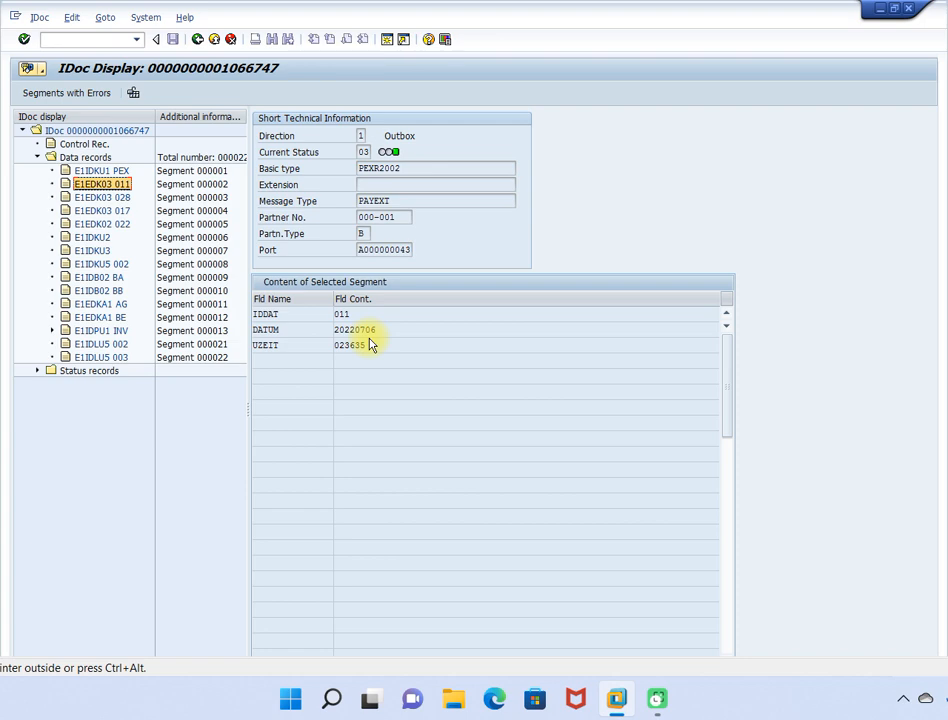
pyautogui.doubleClick(118, 200)
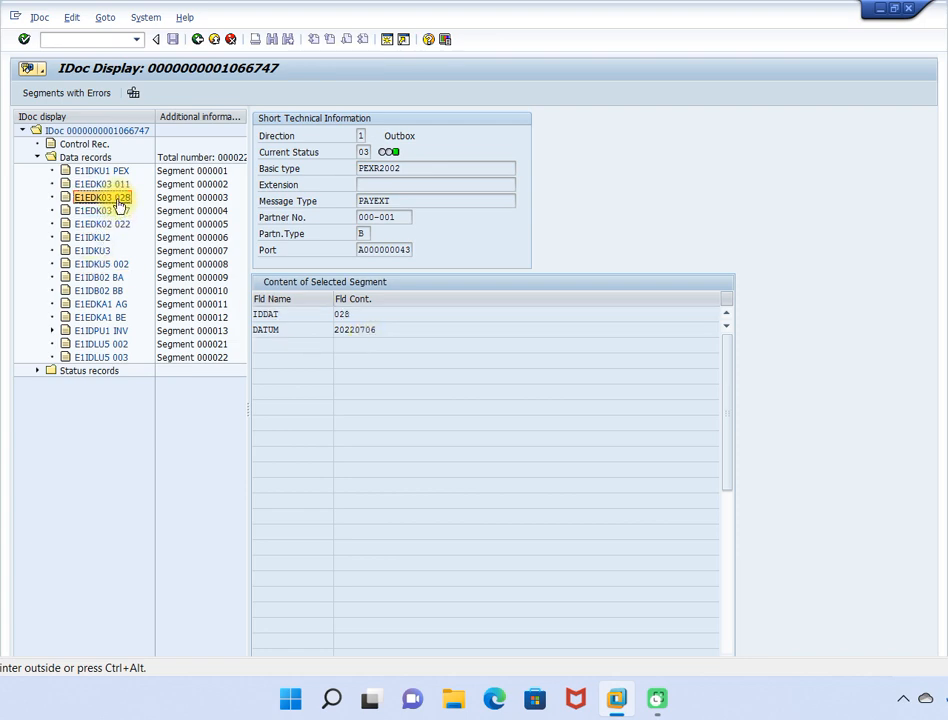
pyautogui.doubleClick(106, 212)
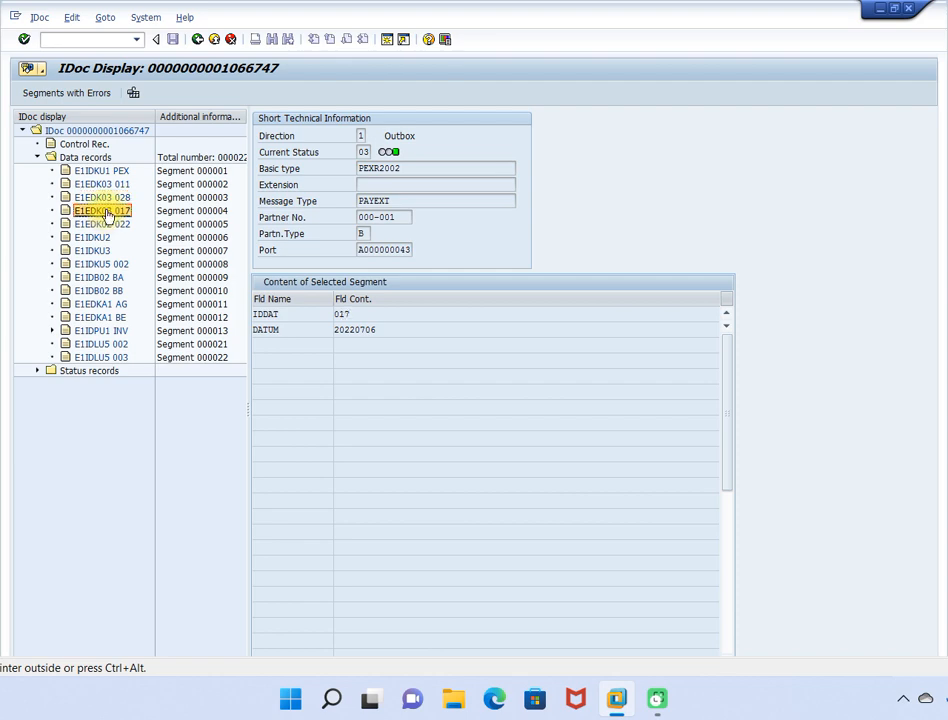
pyautogui.click(96, 225)
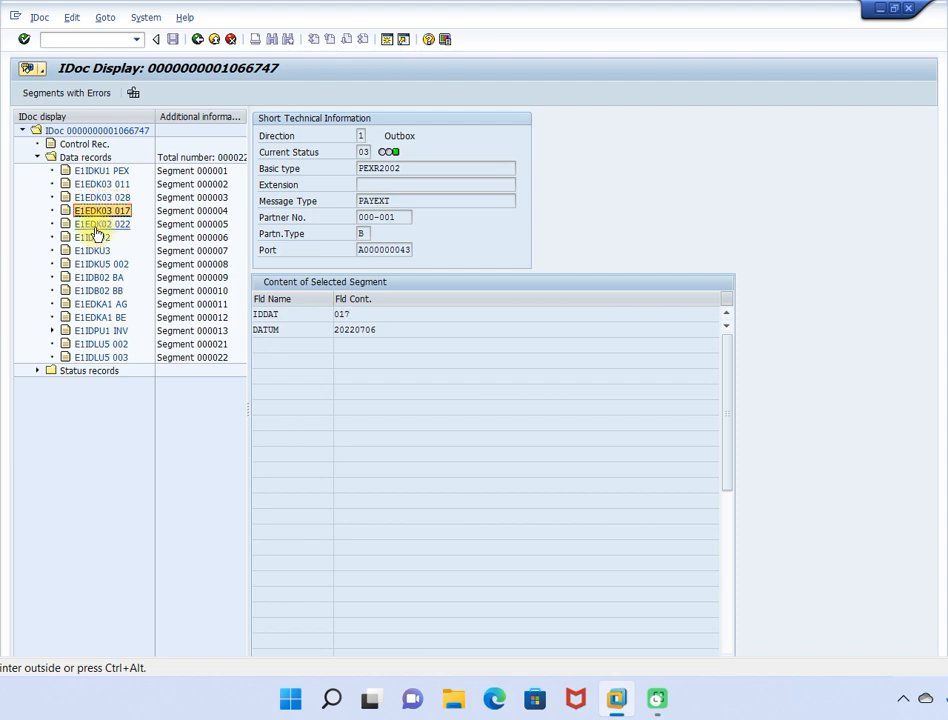
pyautogui.doubleClick(96, 229)
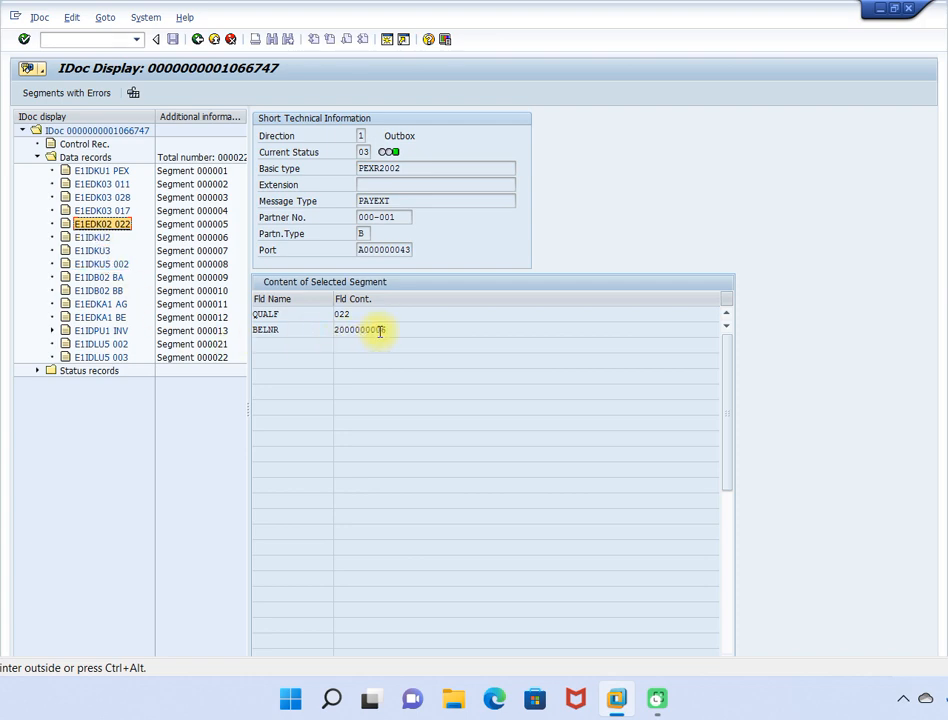
# - Examine the contents of segments E1IDKU2, E1IDKU3 and E1IDKU5 002 for the business function, payment run and payment amount
pyautogui.doubleClick(90, 238)
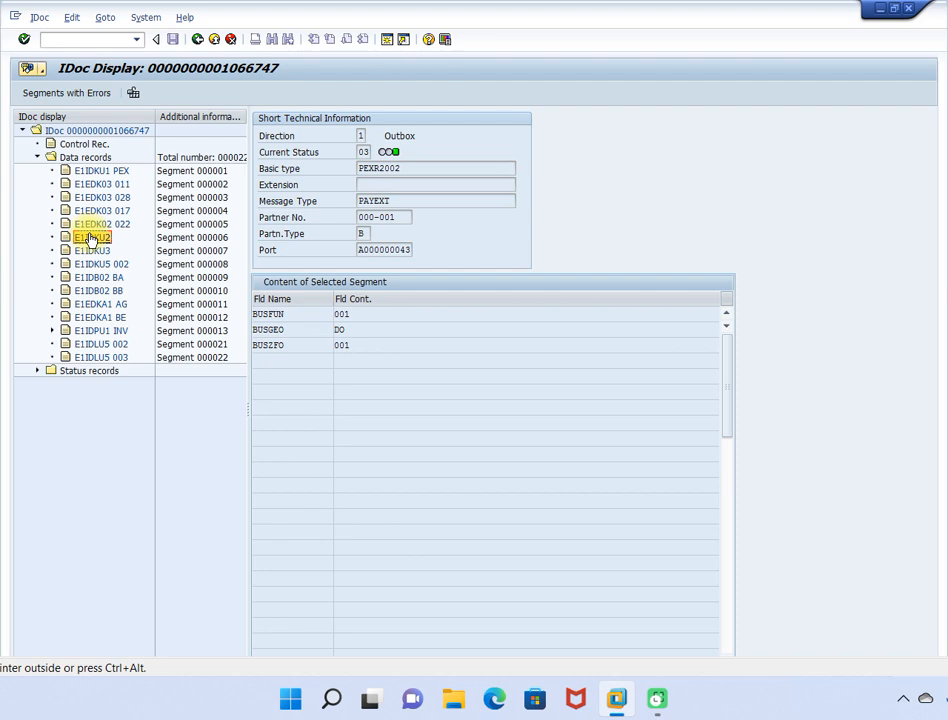
pyautogui.doubleClick(92, 251)
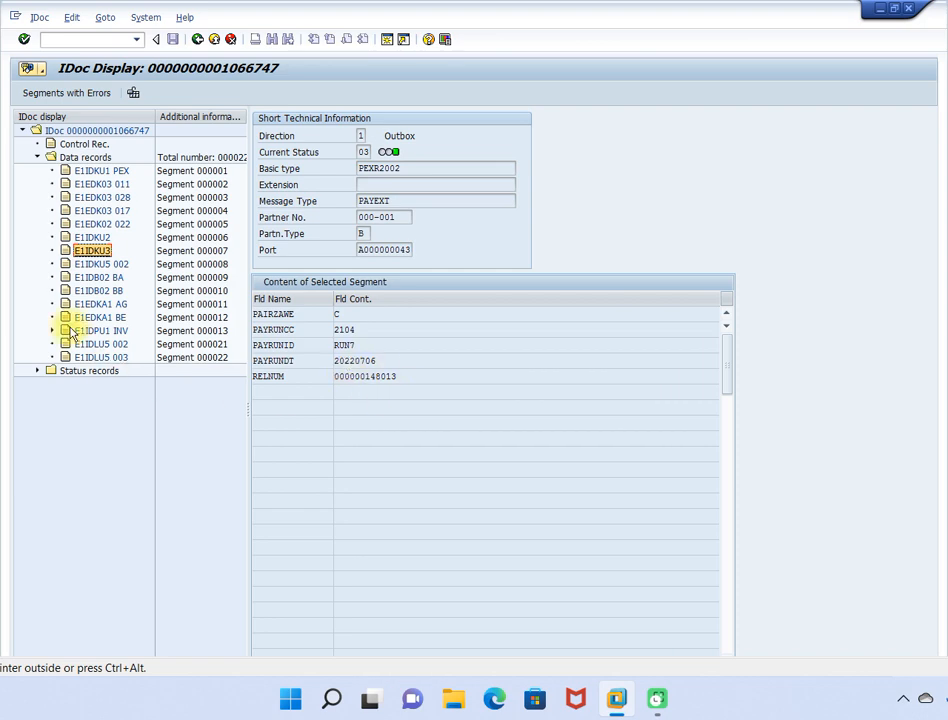
pyautogui.click(103, 265)
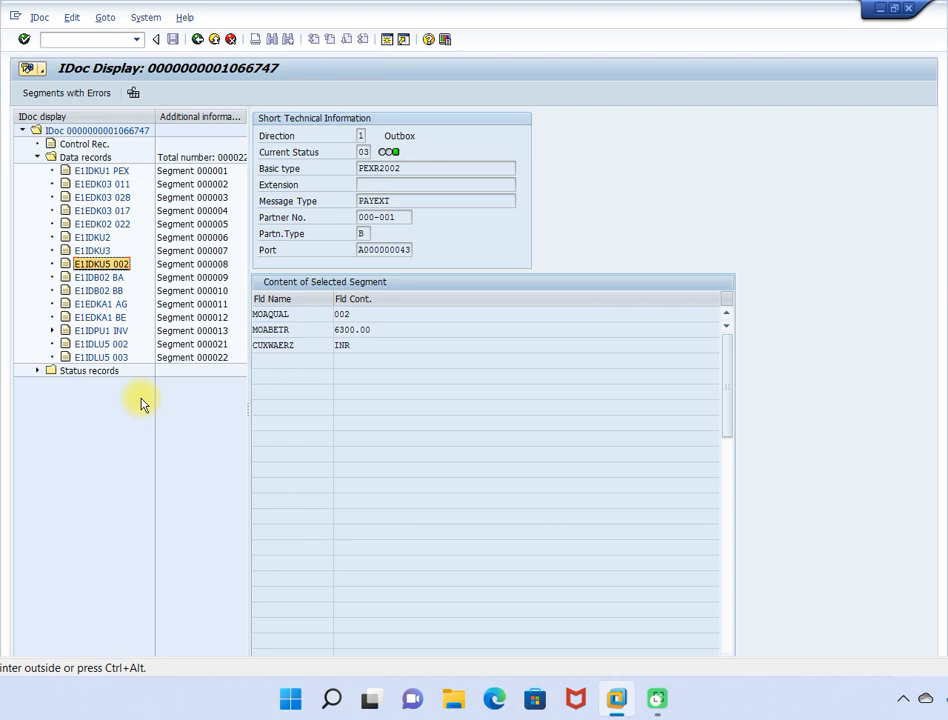
# - Leave the IDoc display and start transaction AL11 in the same session
pyautogui.click(48, 38)
pyautogui.write('/')
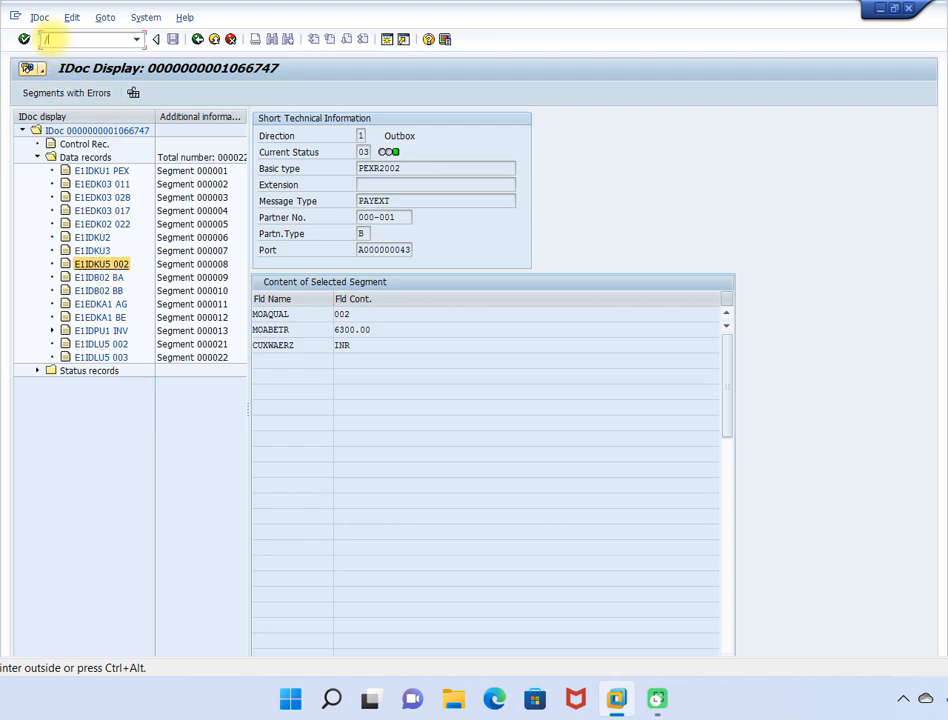
pyautogui.write('nal11')
pyautogui.press('Return')
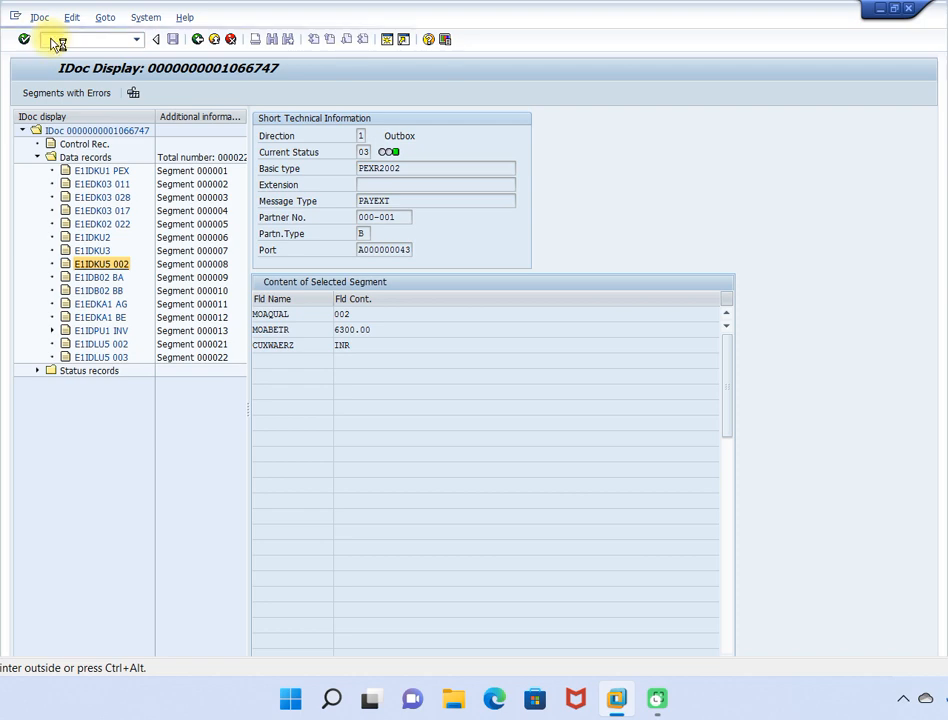